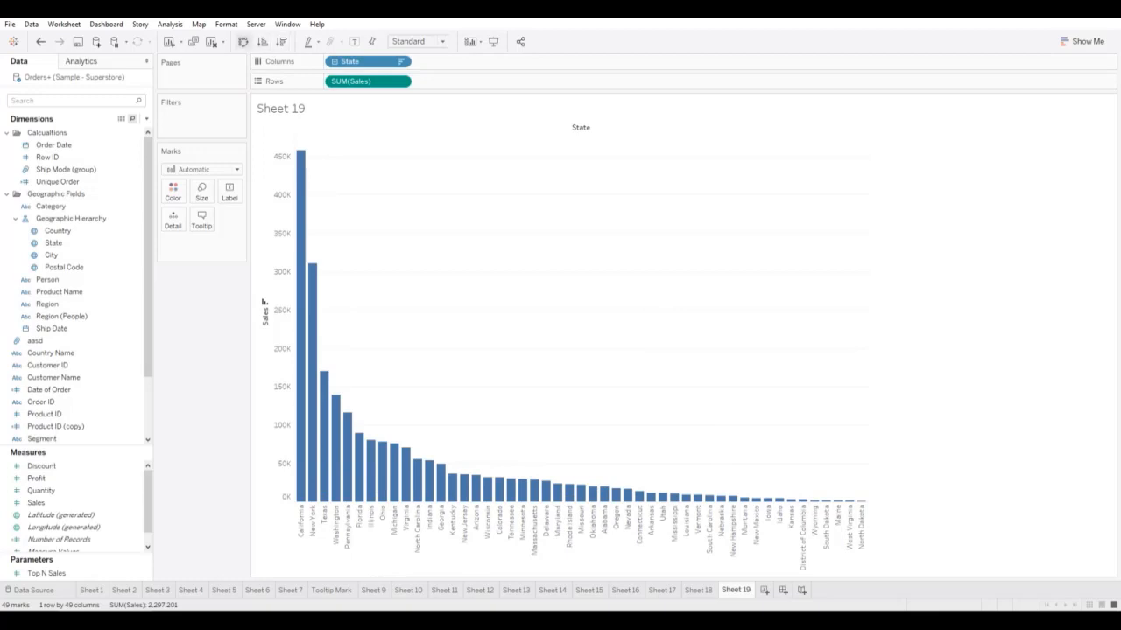
Step: Swap the chart's rows and columns to make horizontal bars, and show mark labels on them
{"action": "left_click", "coordinate": [244, 42]}
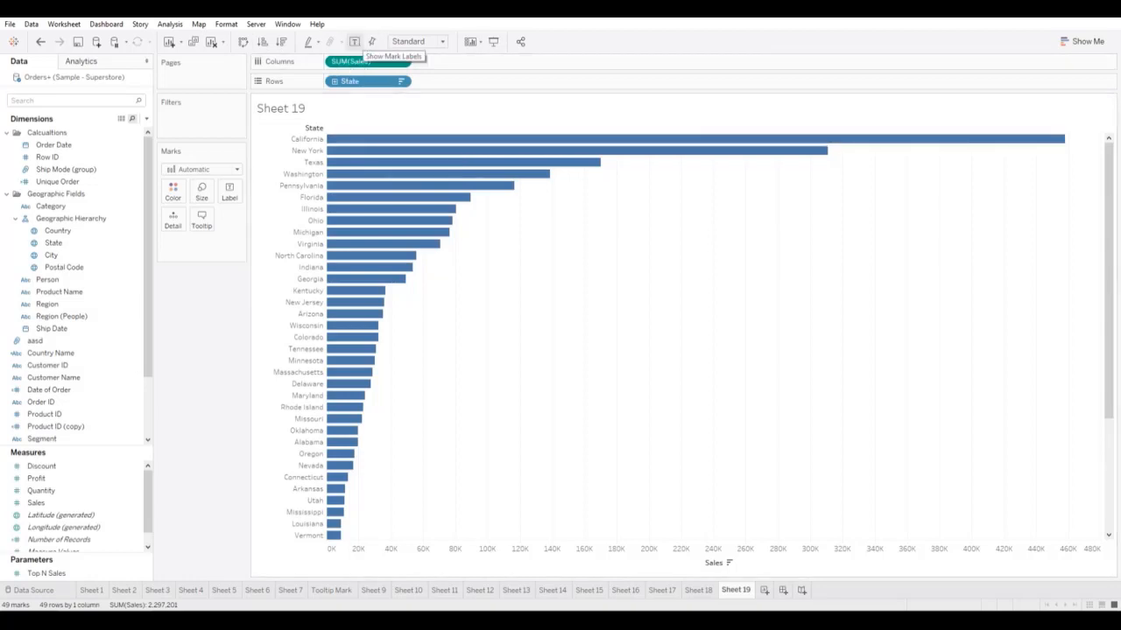
{"action": "left_click", "coordinate": [354, 41]}
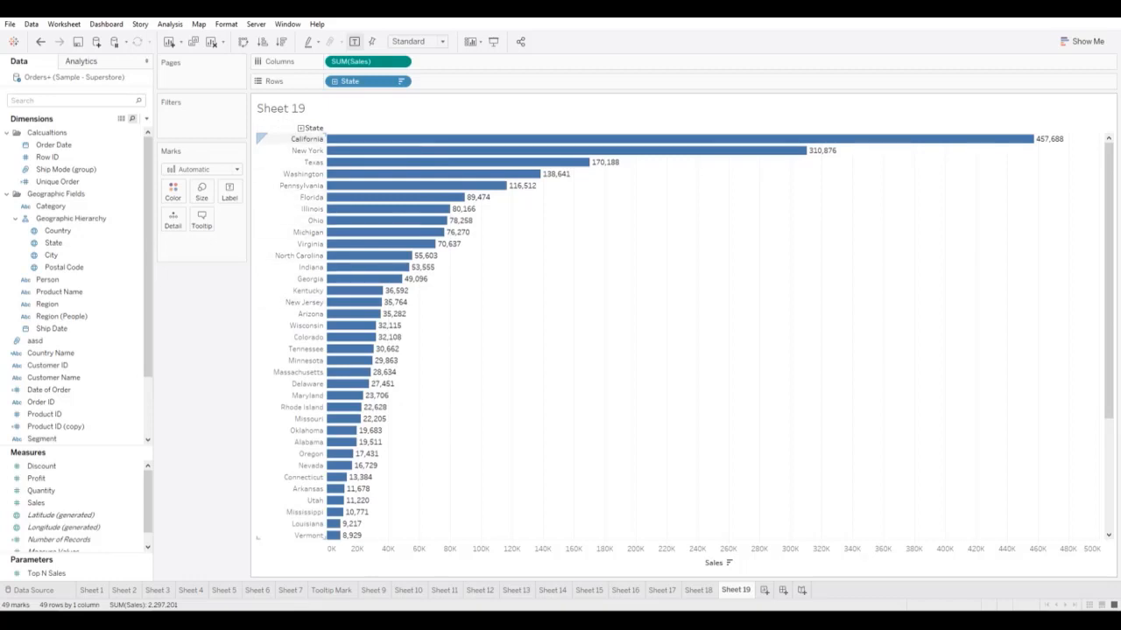
{"action": "mouse_move", "coordinate": [360, 142]}
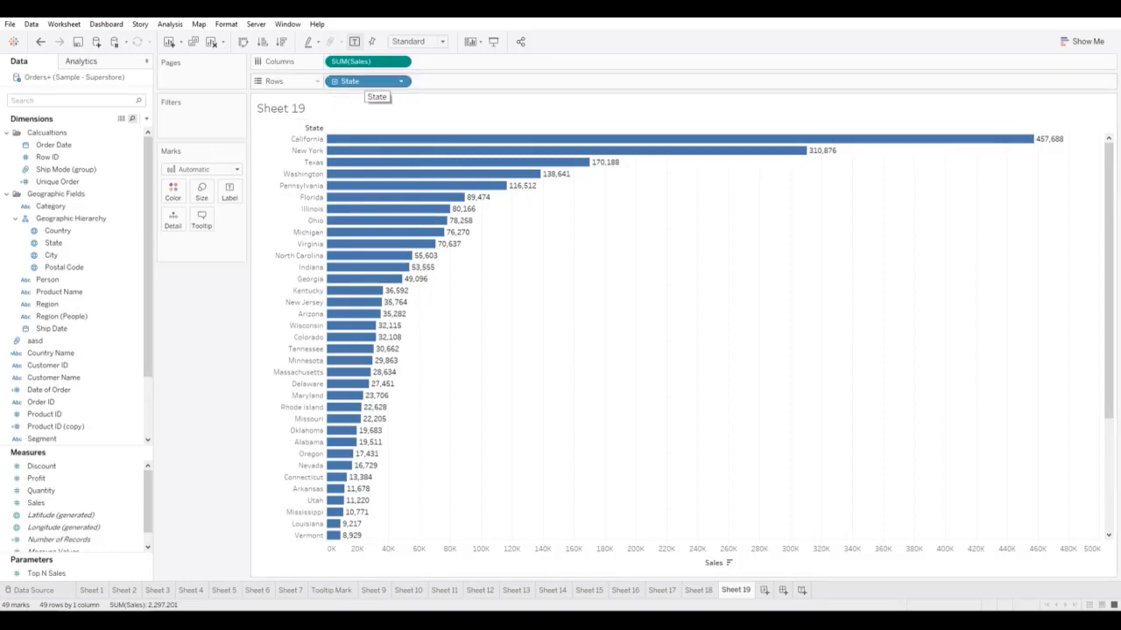
Step: Filter State to the top 10 by the sum of Sales
{"action": "right_click", "coordinate": [365, 84]}
{"action": "left_click", "coordinate": [386, 90]}
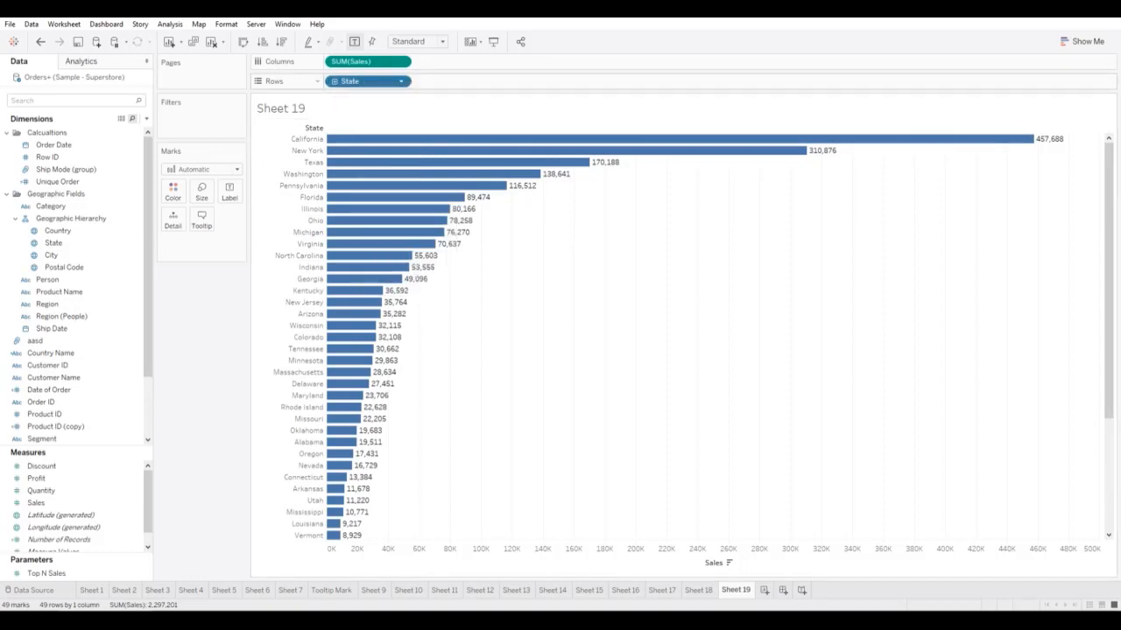
{"action": "left_click", "coordinate": [560, 172]}
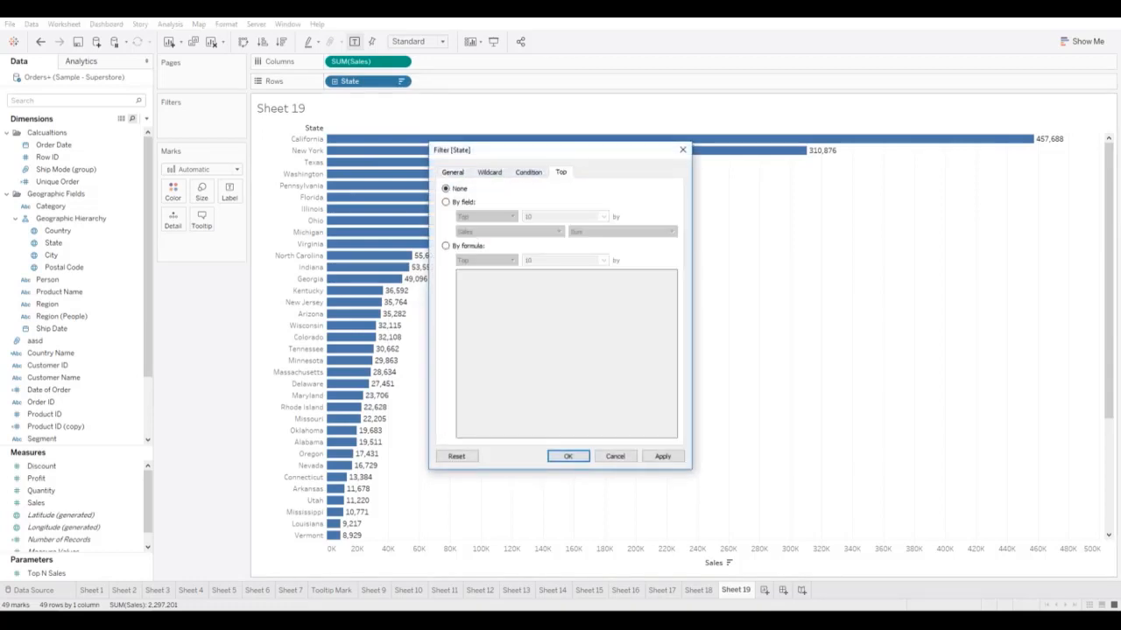
{"action": "left_click", "coordinate": [445, 202]}
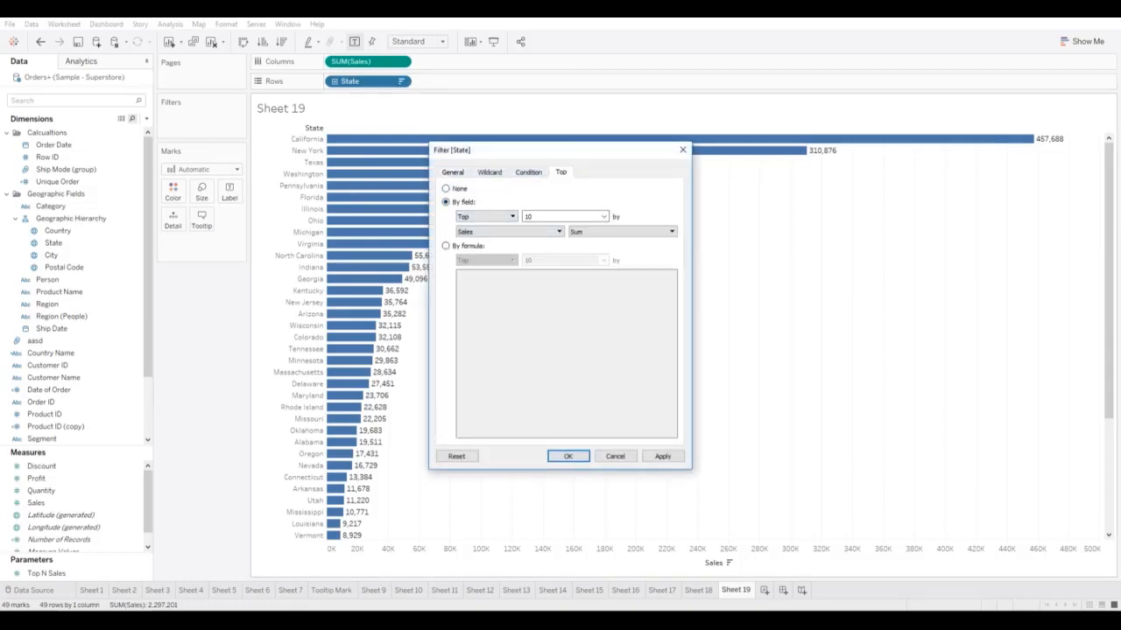
{"action": "left_click", "coordinate": [662, 456]}
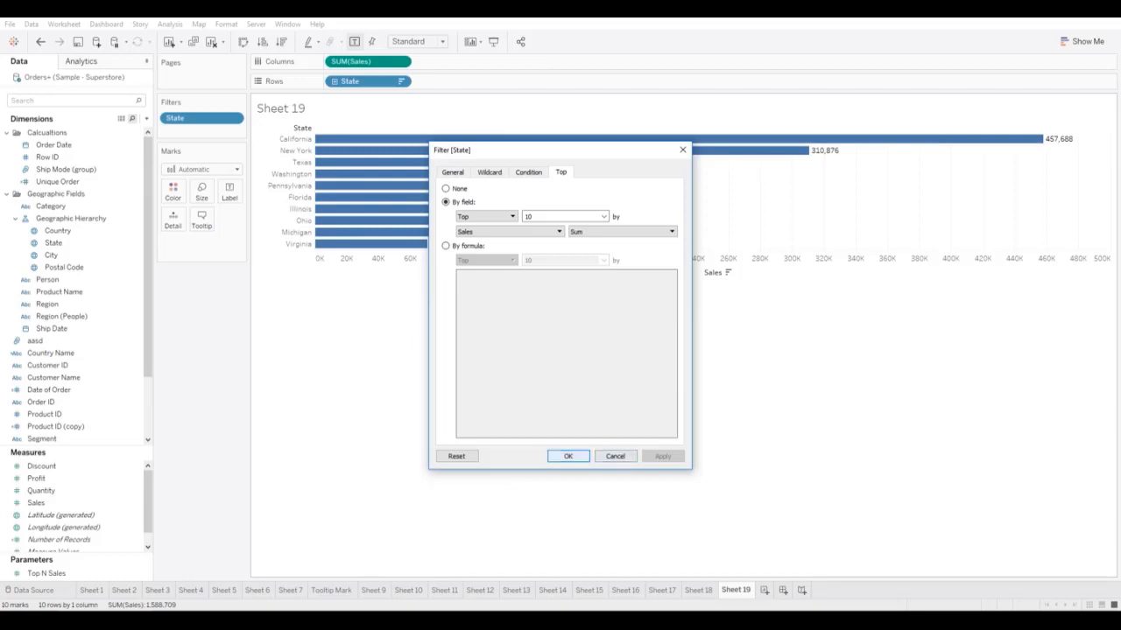
{"action": "left_click", "coordinate": [568, 456]}
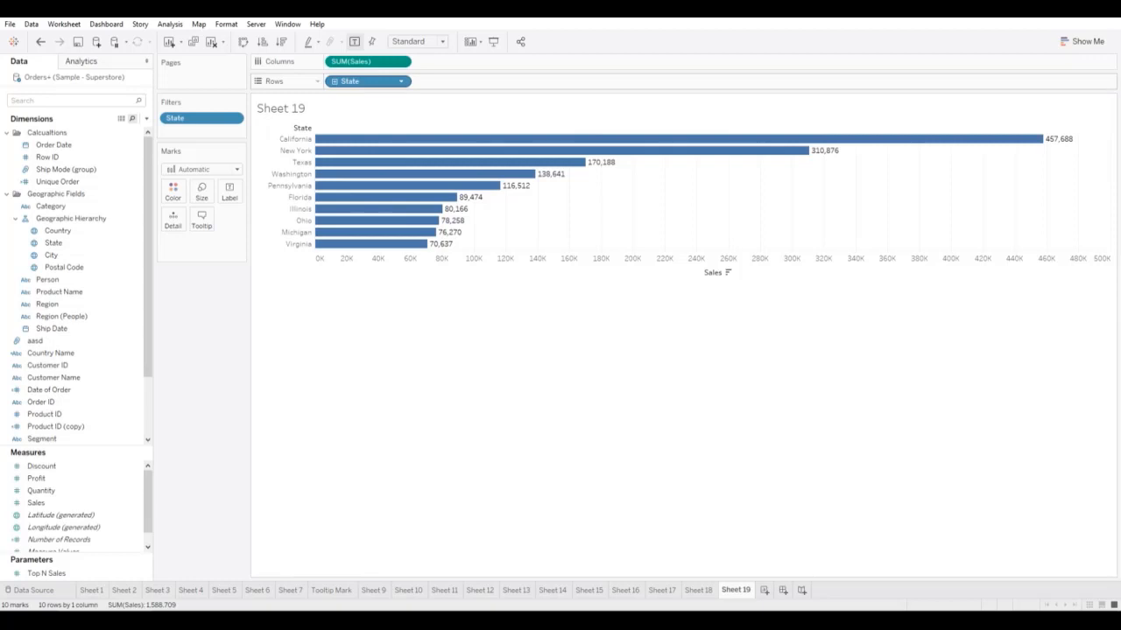
{"action": "left_click", "coordinate": [147, 118]}
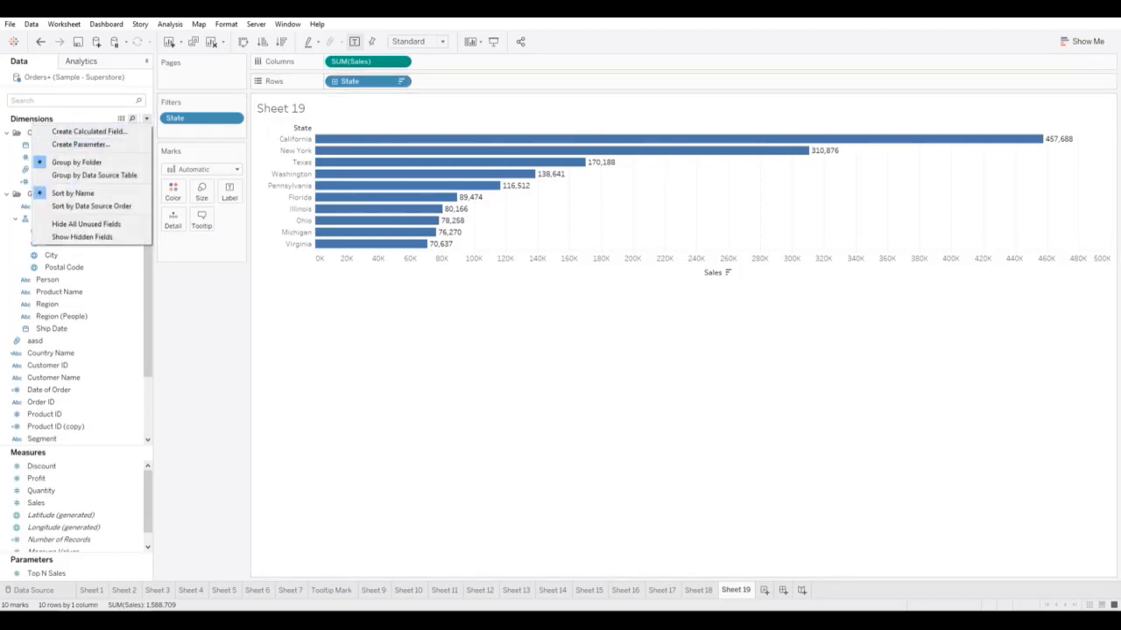
{"action": "left_click", "coordinate": [359, 80]}
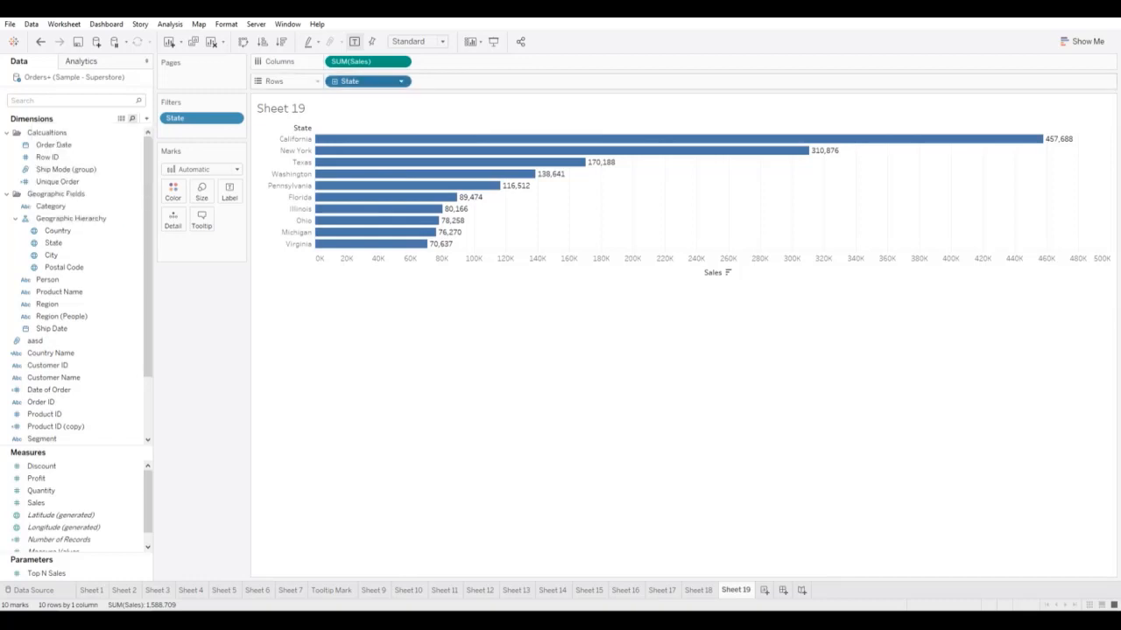
Step: Create a Top Sales parameter with current value 10 and all values allowed, and use it as the State filter's top limit
{"action": "right_click", "coordinate": [359, 81]}
{"action": "left_click", "coordinate": [398, 88]}
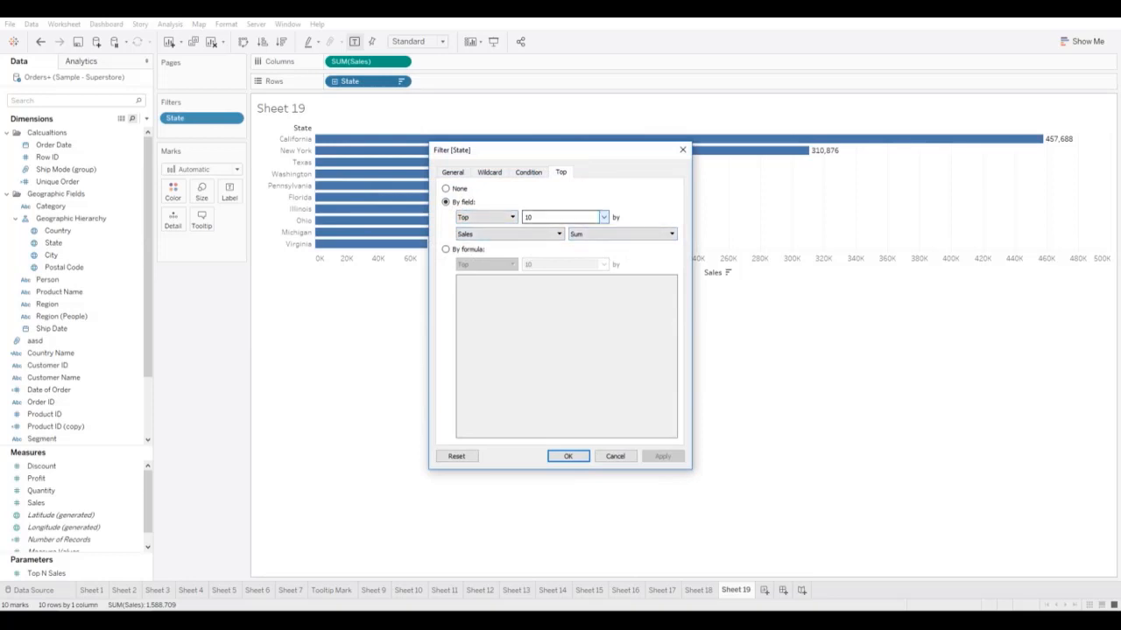
{"action": "left_click", "coordinate": [603, 217]}
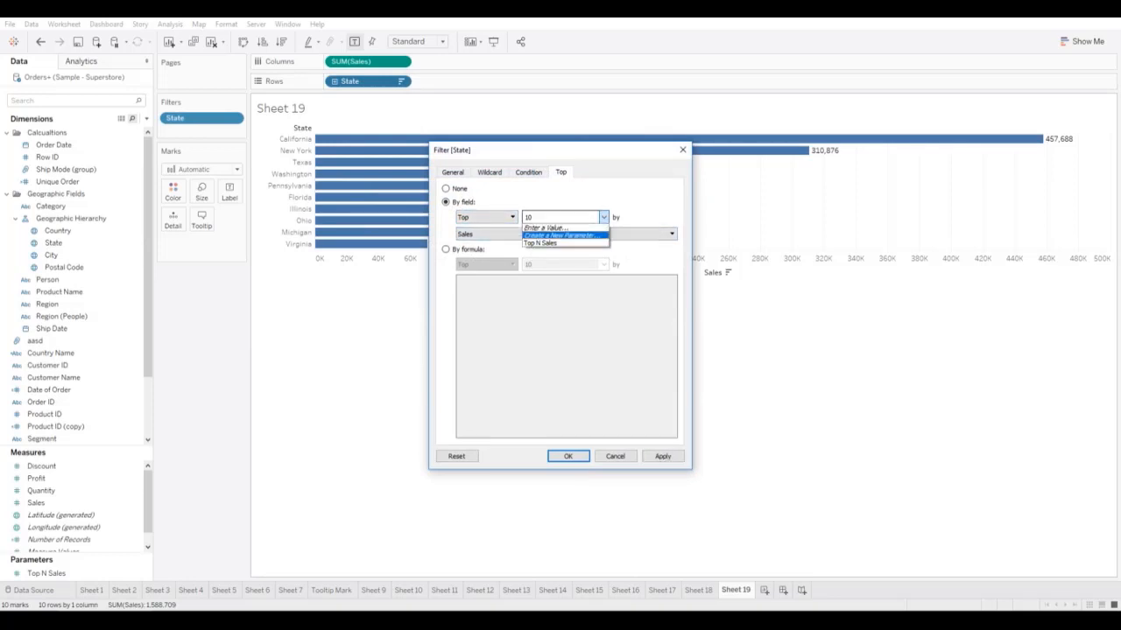
{"action": "left_click", "coordinate": [560, 234]}
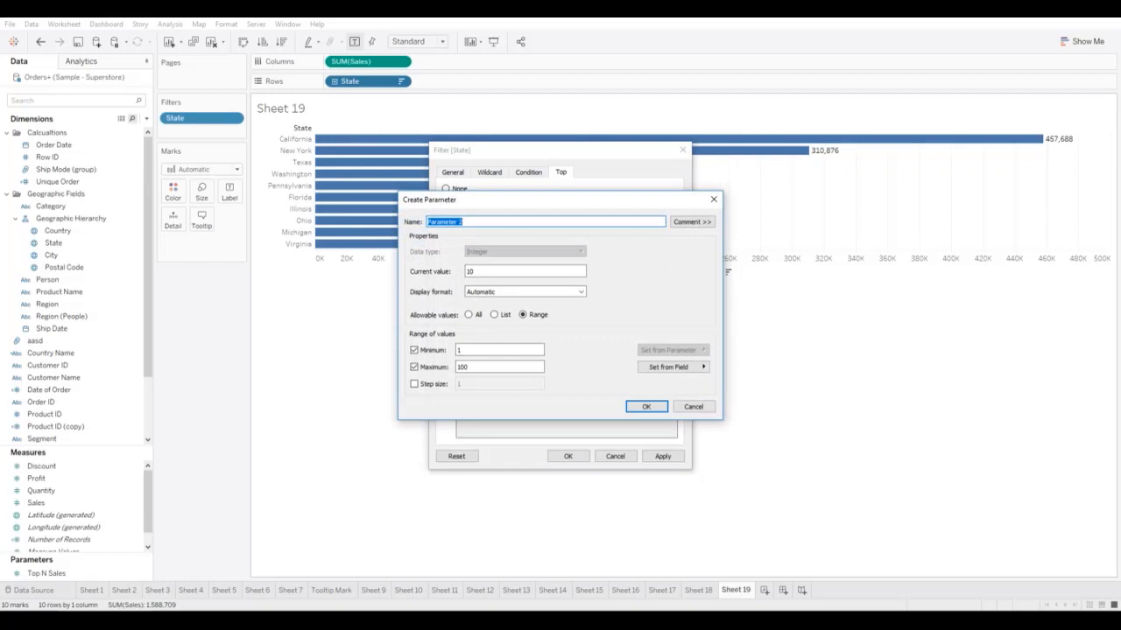
{"action": "type", "text": "Top Sales"}
{"action": "left_click", "coordinate": [469, 315]}
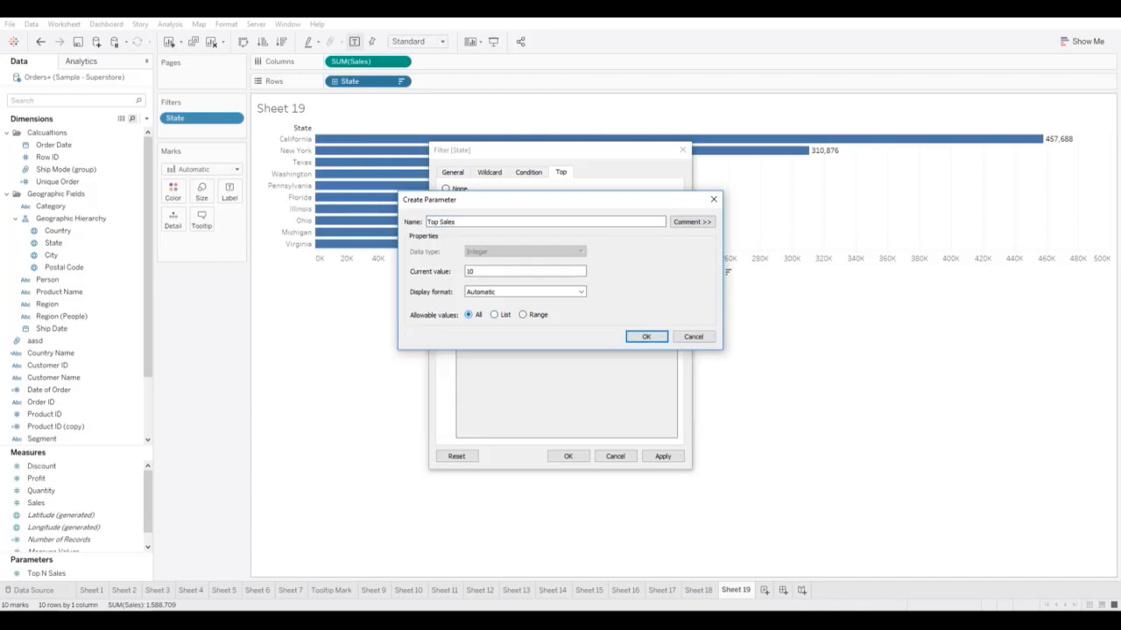
{"action": "double_click", "coordinate": [469, 272]}
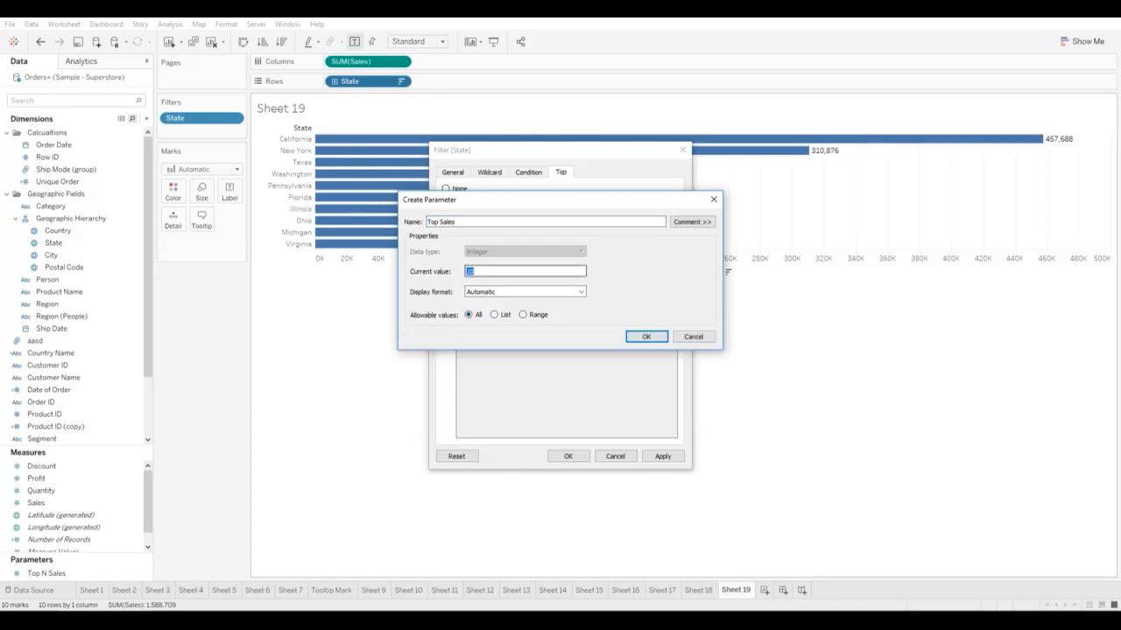
{"action": "left_click", "coordinate": [473, 271]}
{"action": "left_click", "coordinate": [646, 336]}
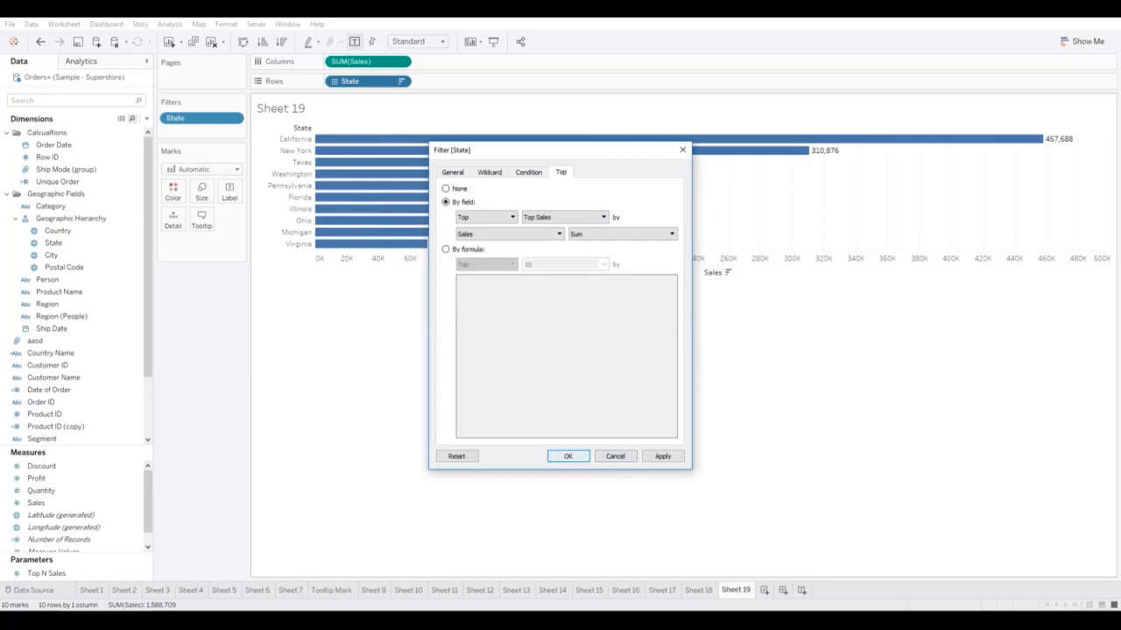
{"action": "left_click", "coordinate": [662, 456]}
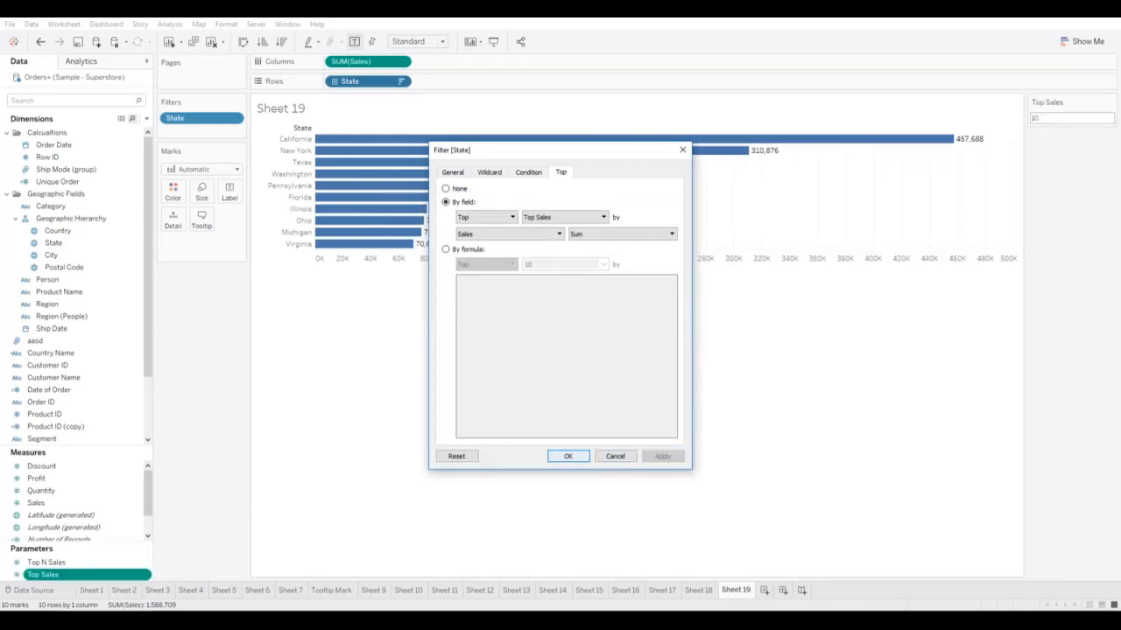
{"action": "key", "text": "Return"}
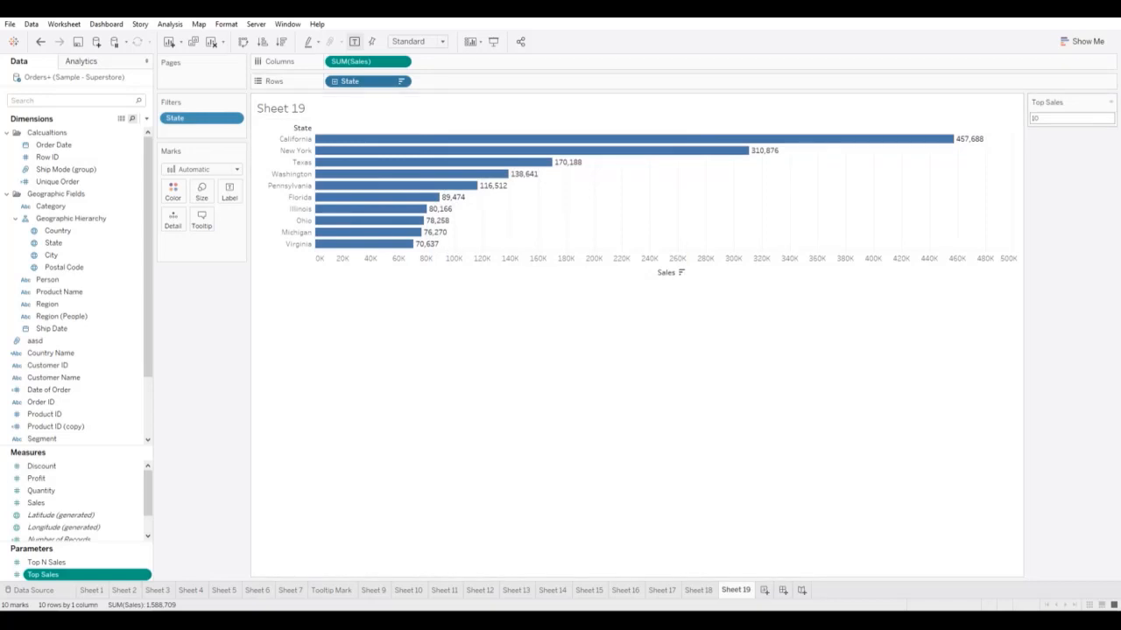
Step: Try the Top Sales parameter with the values 15, 50 and 35, and leave it set to 5
{"action": "left_click", "coordinate": [1035, 118]}
{"action": "double_click", "coordinate": [1035, 118]}
{"action": "type", "text": "15"}
{"action": "key", "text": "Return"}
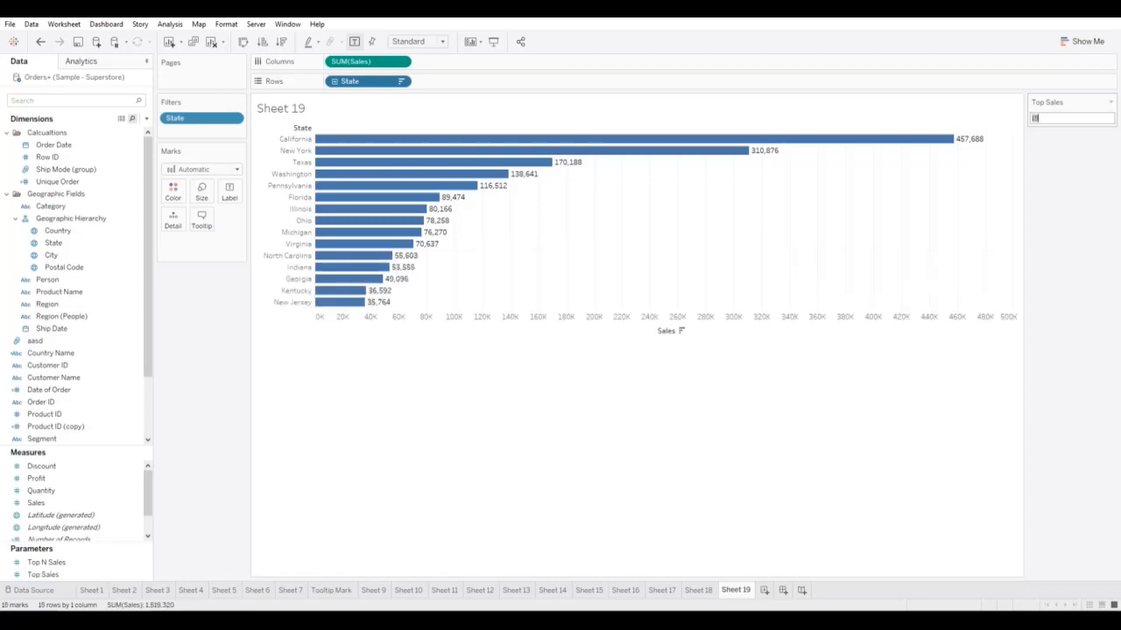
{"action": "type", "text": "50"}
{"action": "key", "text": "Return"}
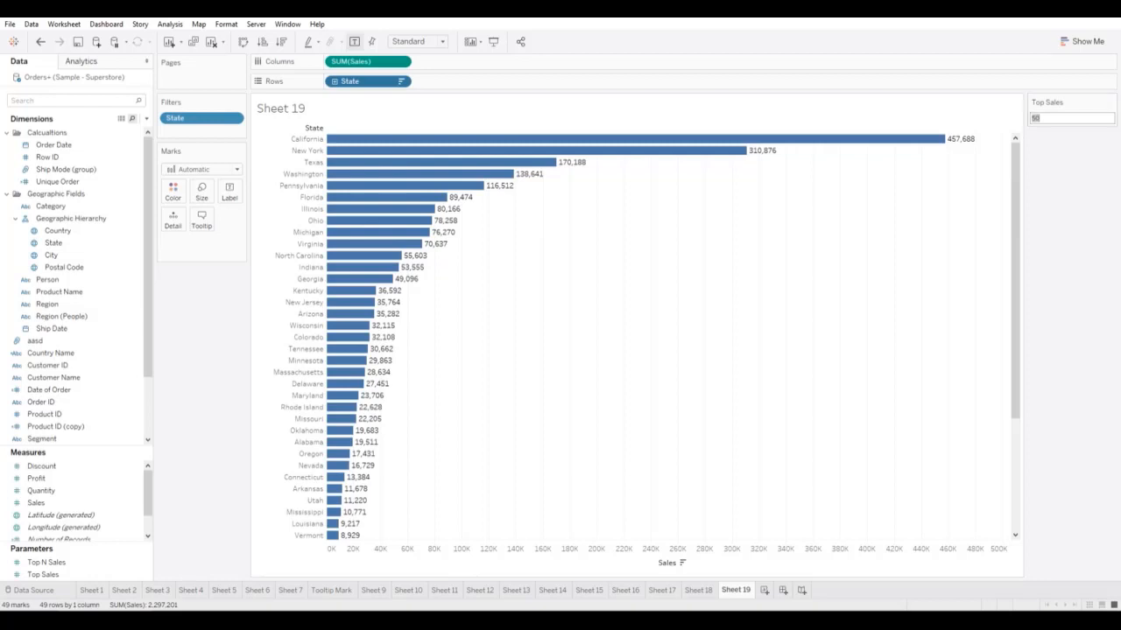
{"action": "type", "text": "30"}
{"action": "key", "text": "Return"}
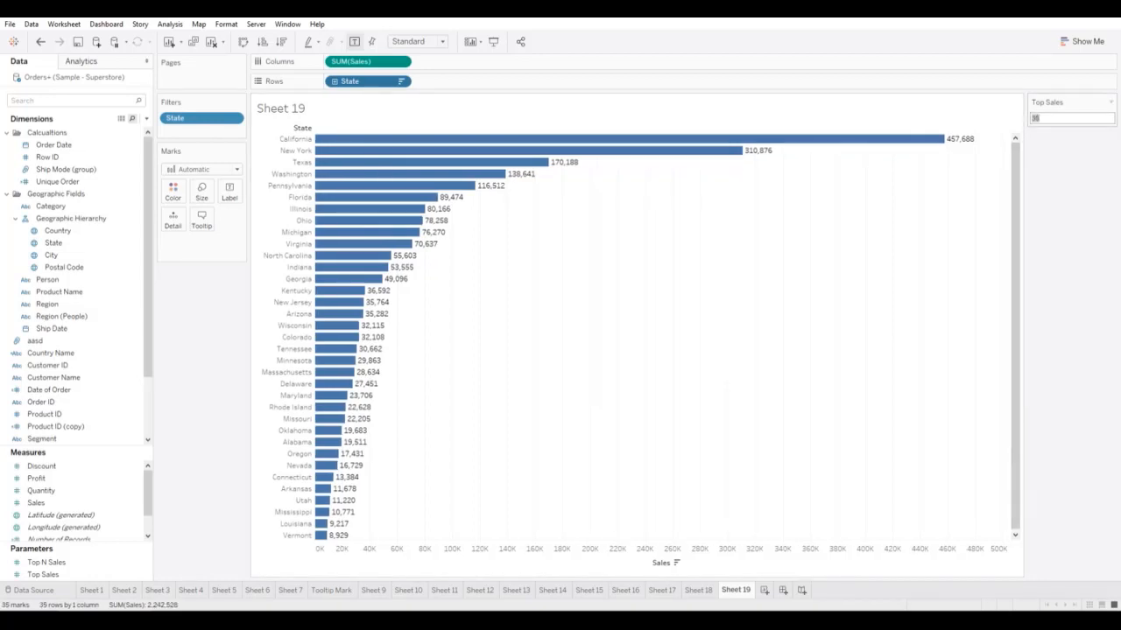
{"action": "type", "text": "5"}
{"action": "key", "text": "Return"}
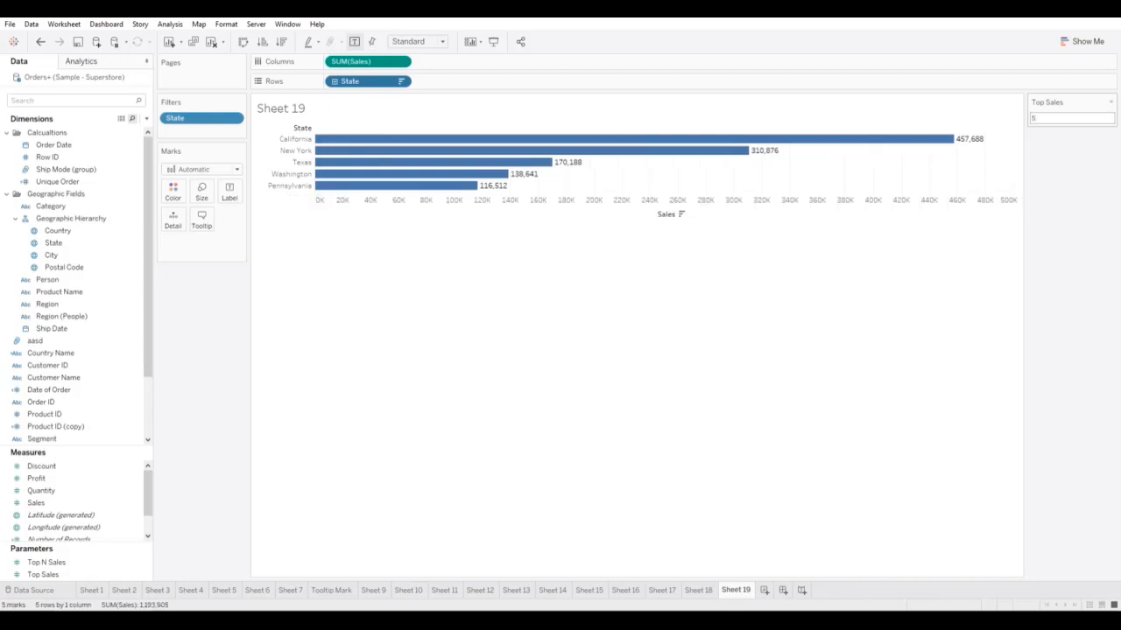
Step: Review the Top Sales parameter's settings, including its comment section
{"action": "left_click", "coordinate": [1110, 102]}
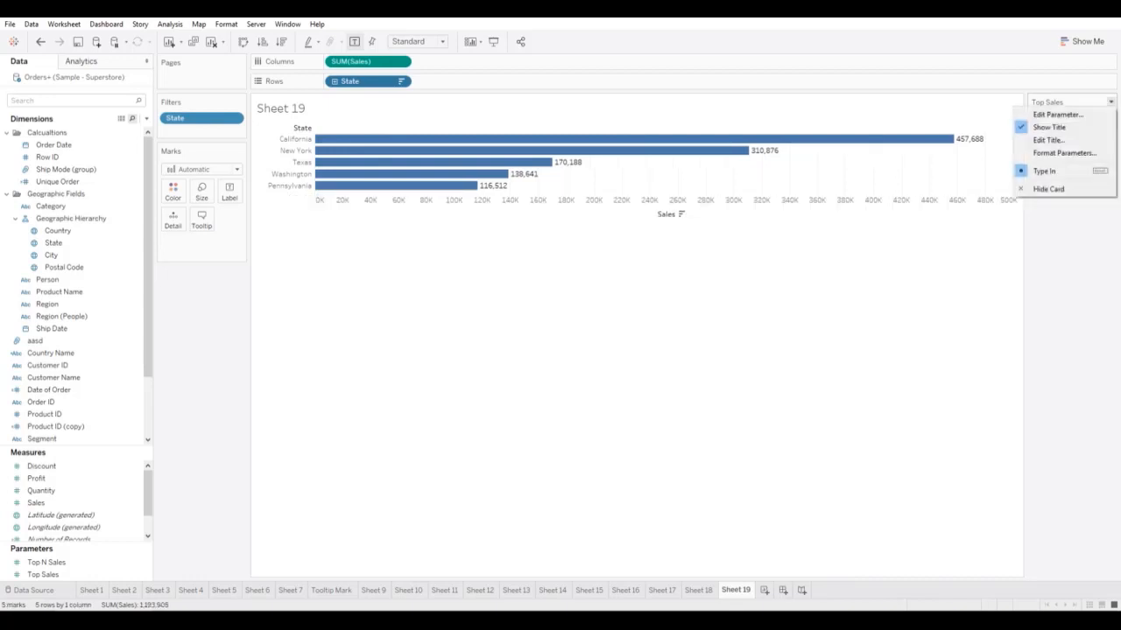
{"action": "left_click", "coordinate": [1057, 115]}
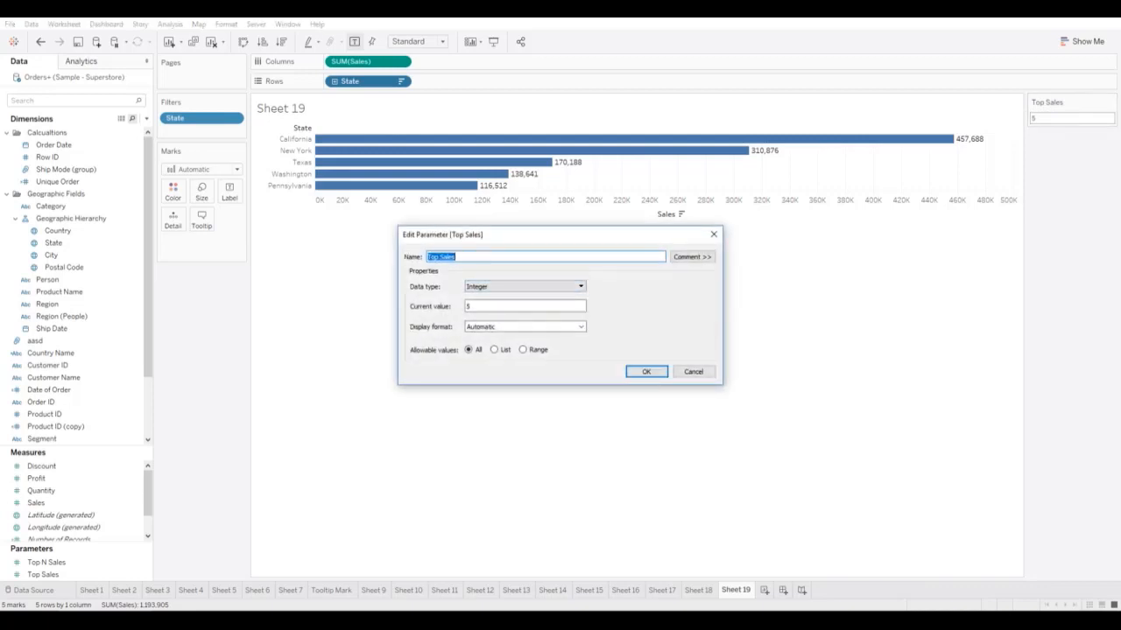
{"action": "left_click", "coordinate": [692, 257]}
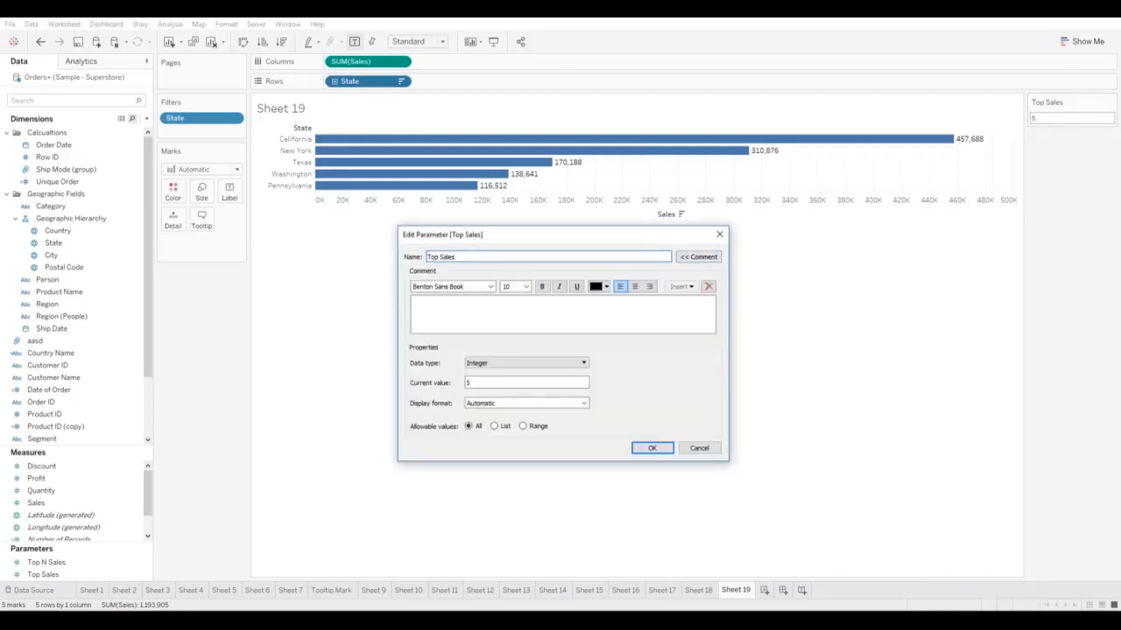
{"action": "left_click", "coordinate": [652, 447]}
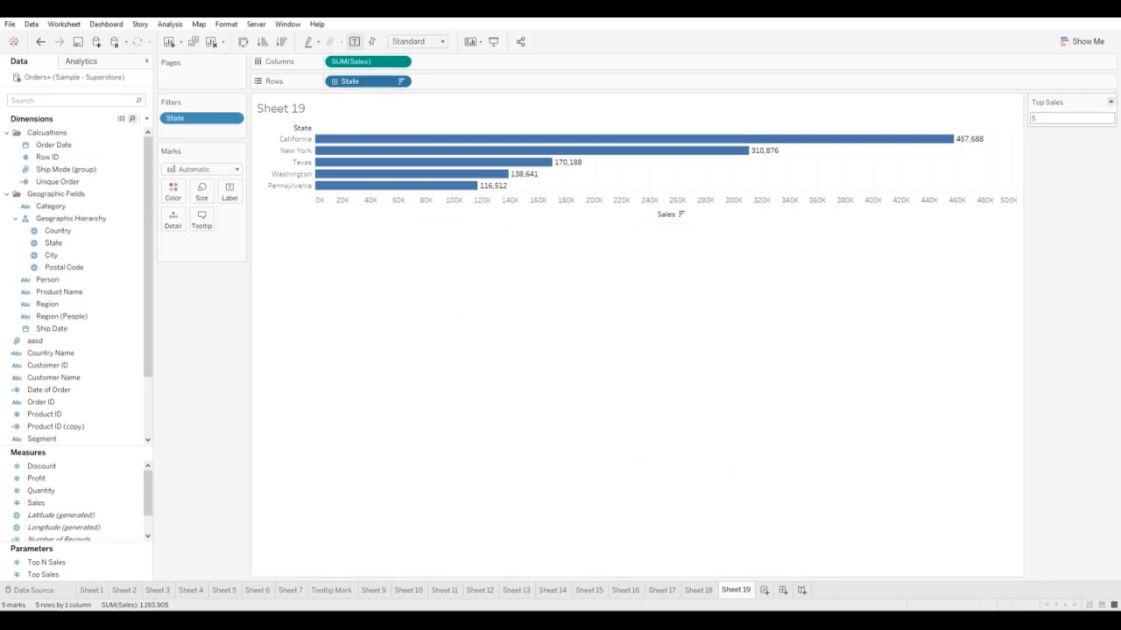
Step: Format the parameter control's title font as bold italic
{"action": "left_click", "coordinate": [1110, 102]}
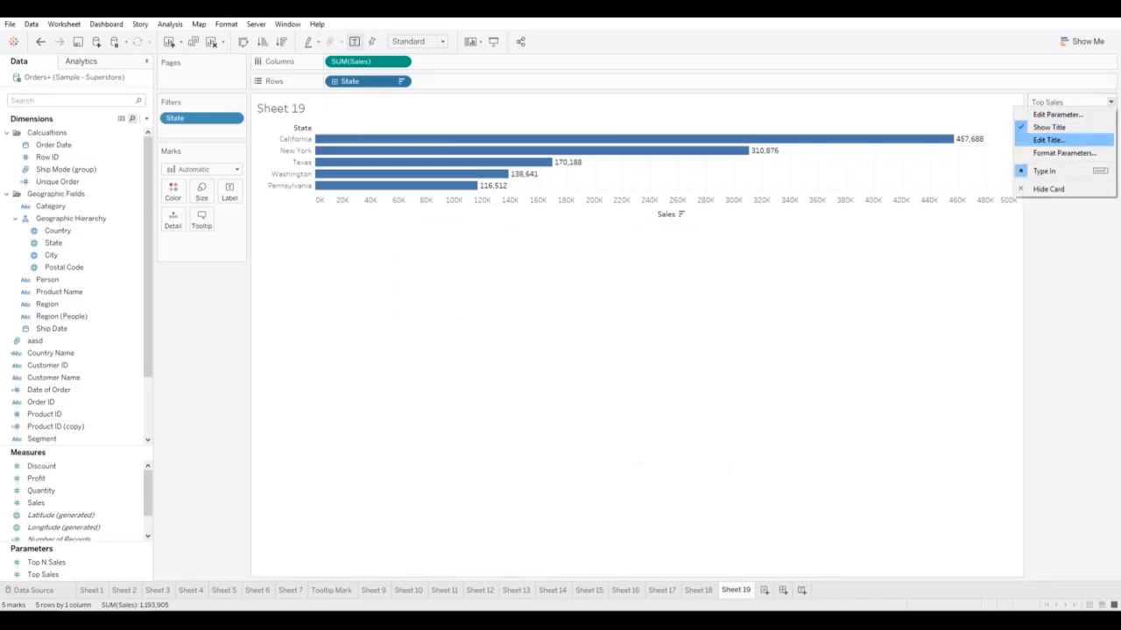
{"action": "left_click", "coordinate": [1063, 153]}
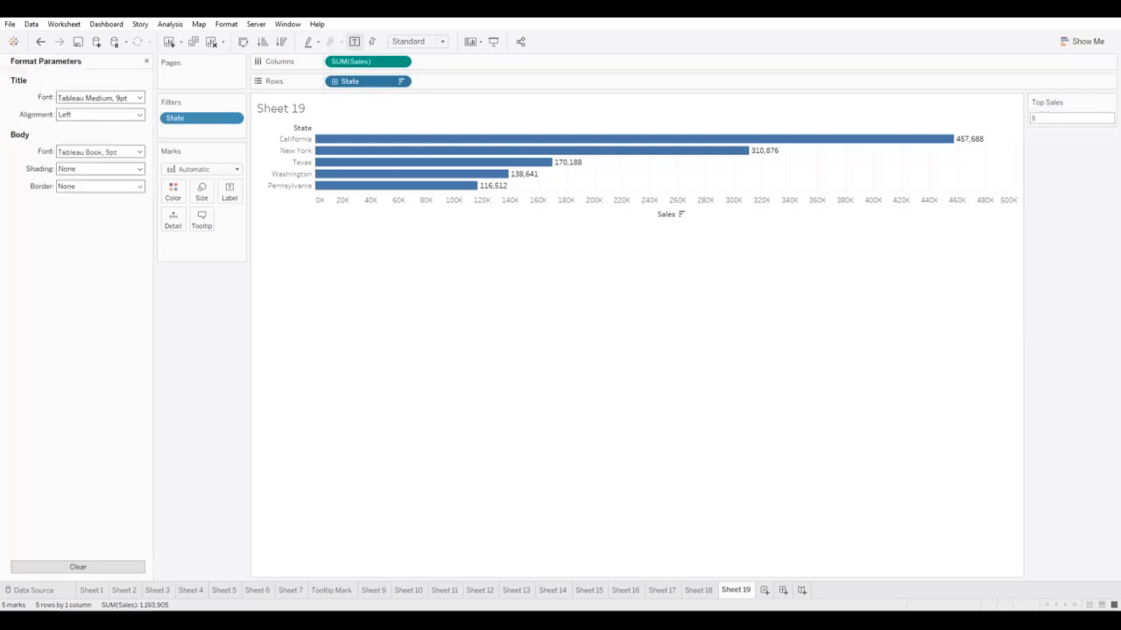
{"action": "left_click", "coordinate": [99, 97]}
{"action": "left_click", "coordinate": [100, 131]}
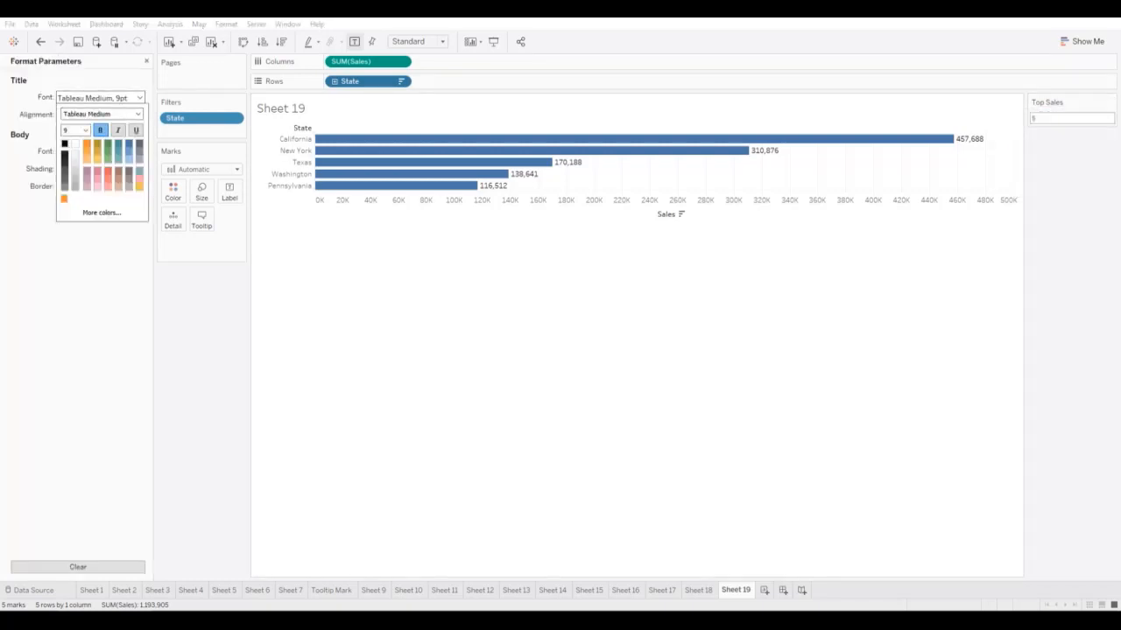
{"action": "left_click", "coordinate": [118, 130]}
{"action": "left_click", "coordinate": [102, 81]}
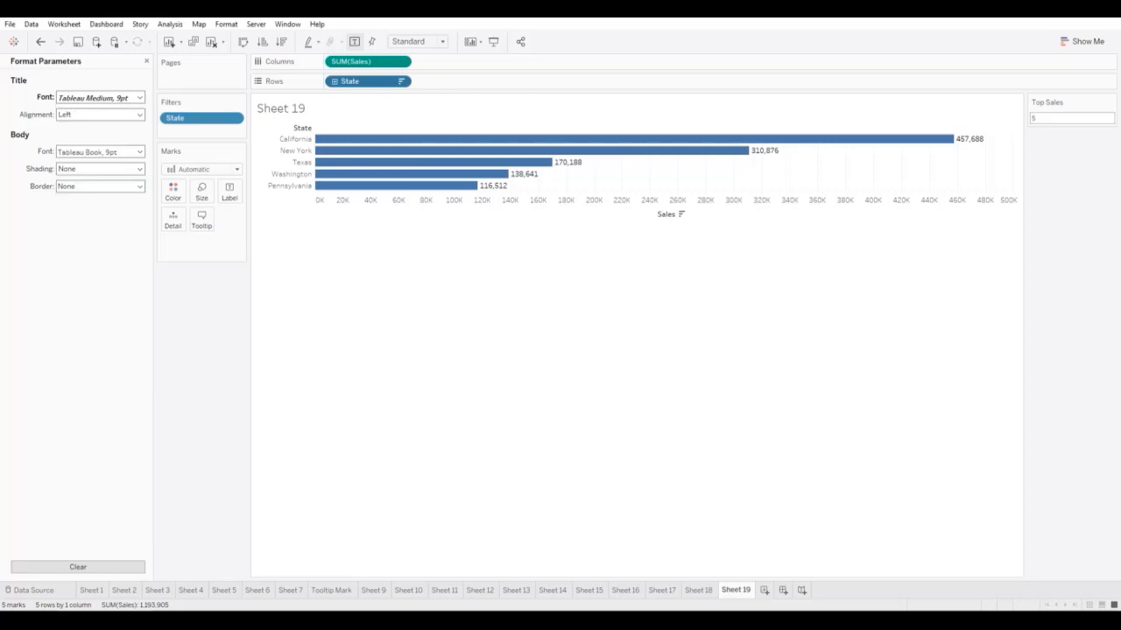
Step: Make the parameter control's body font bold, and color both its title and body text gold
{"action": "left_click", "coordinate": [101, 152]}
{"action": "left_click", "coordinate": [100, 185]}
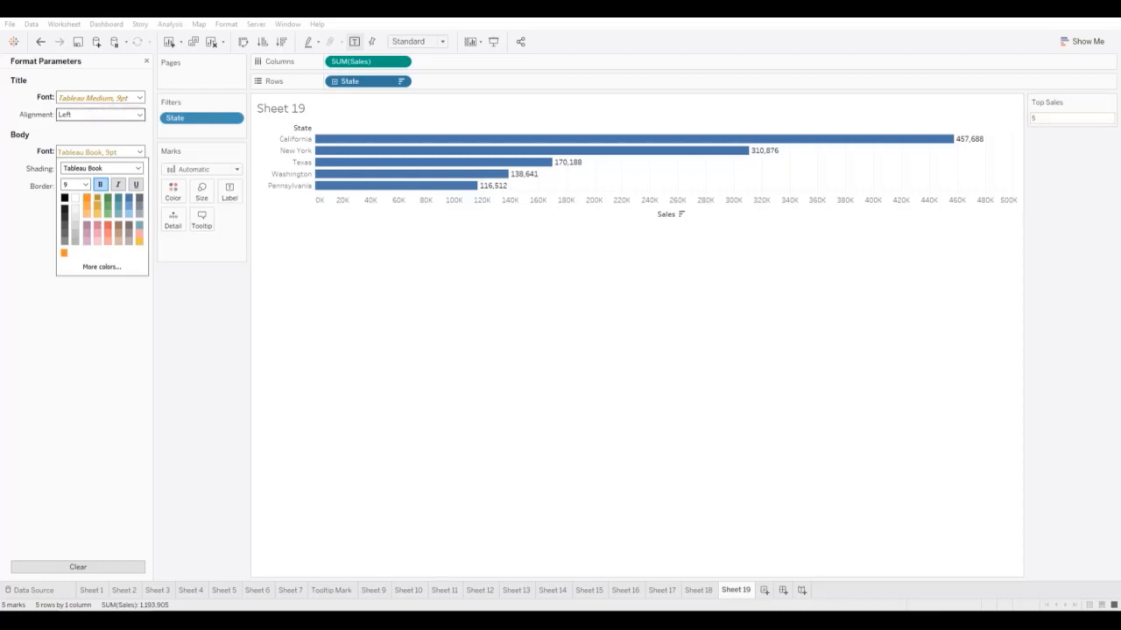
{"action": "left_click", "coordinate": [101, 98]}
{"action": "left_click", "coordinate": [103, 99]}
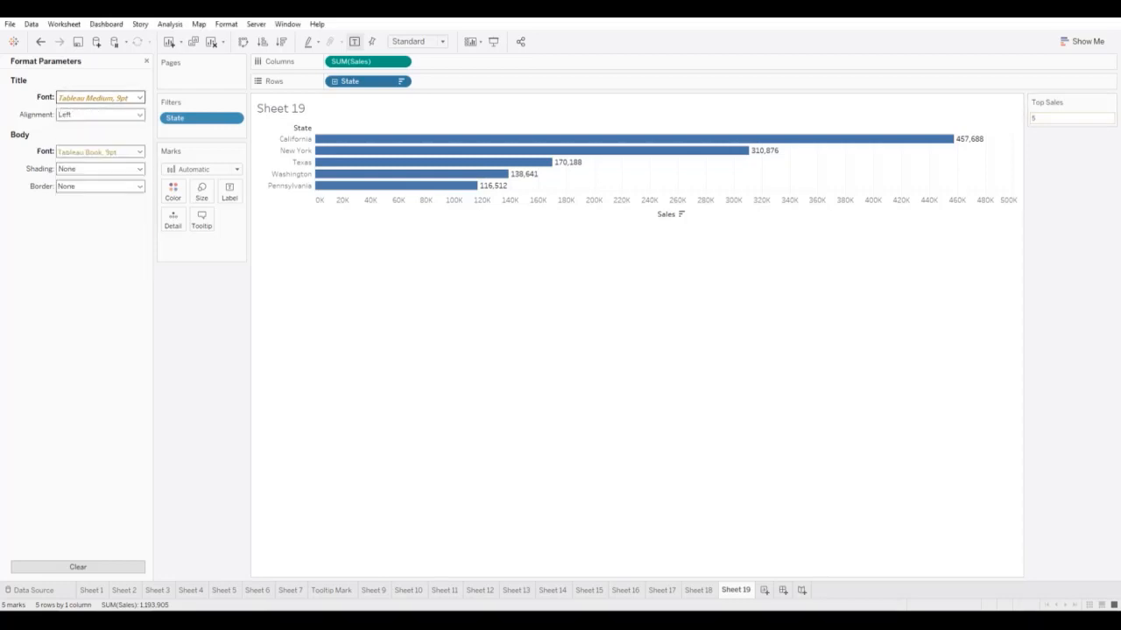
{"action": "left_click", "coordinate": [102, 115]}
{"action": "left_click", "coordinate": [103, 98]}
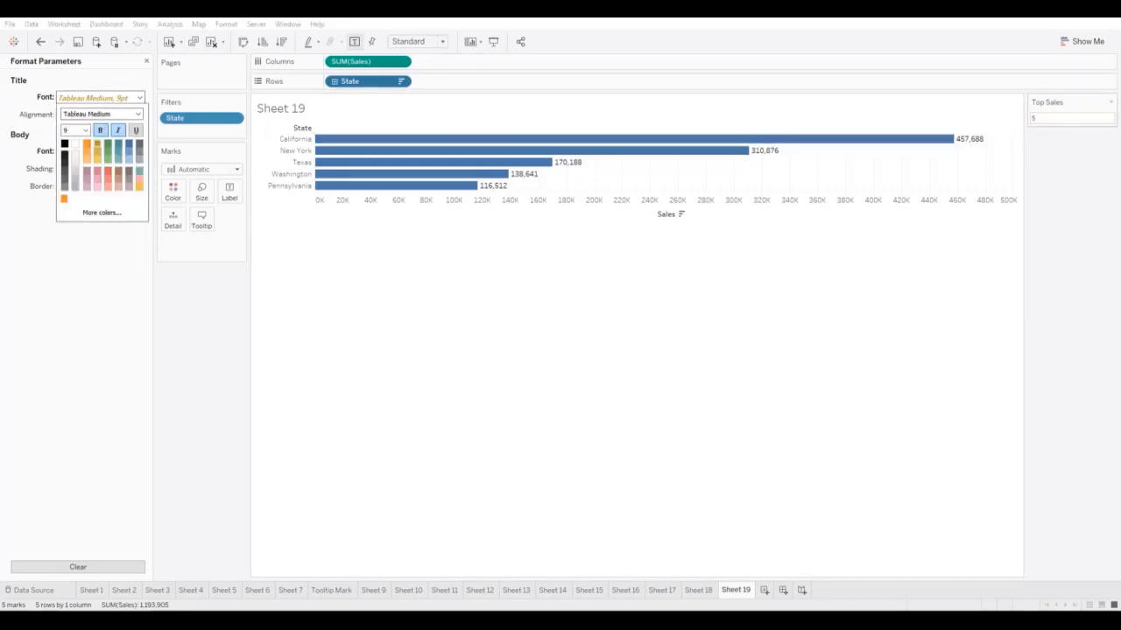
{"action": "left_click", "coordinate": [376, 298]}
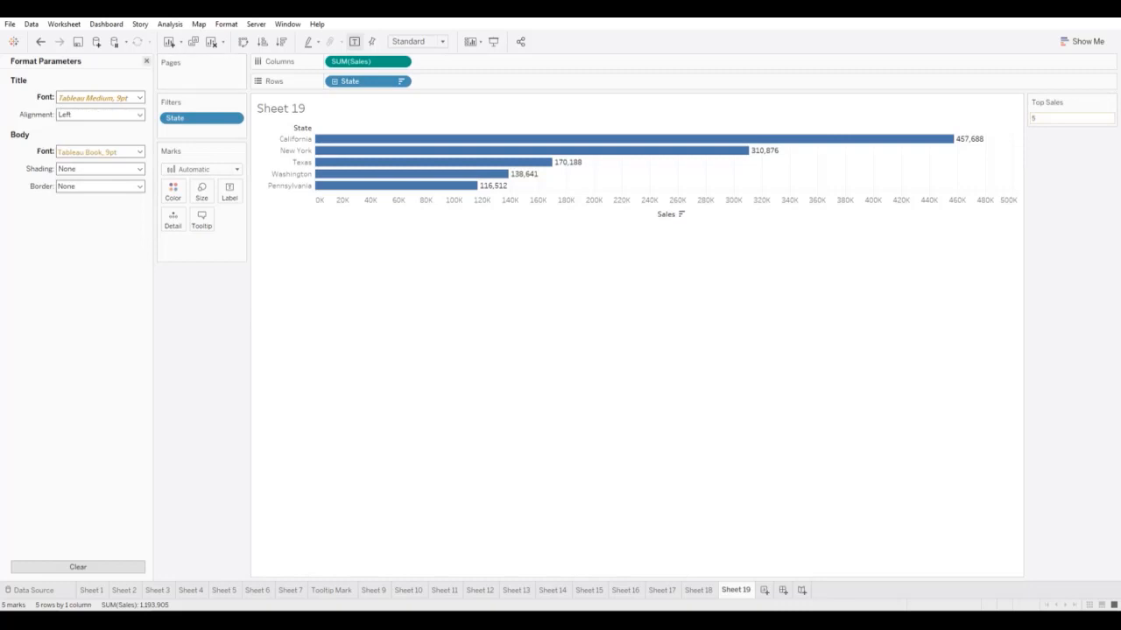
{"action": "left_click", "coordinate": [147, 60]}
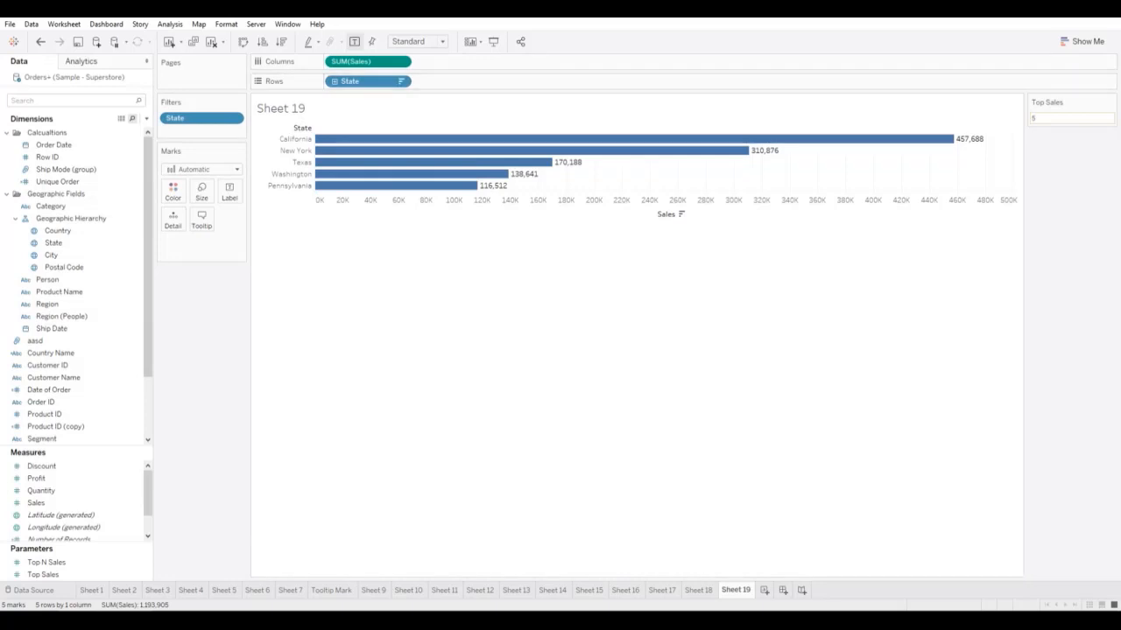
{"action": "key", "text": "alt+Tab"}
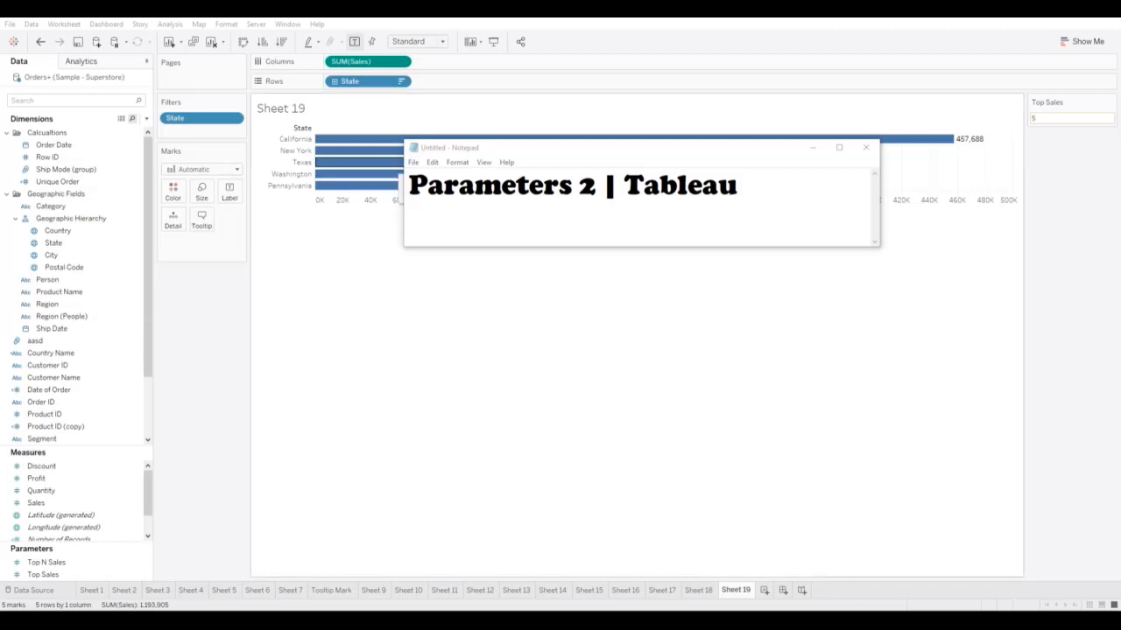
{"action": "left_click", "coordinate": [364, 62]}
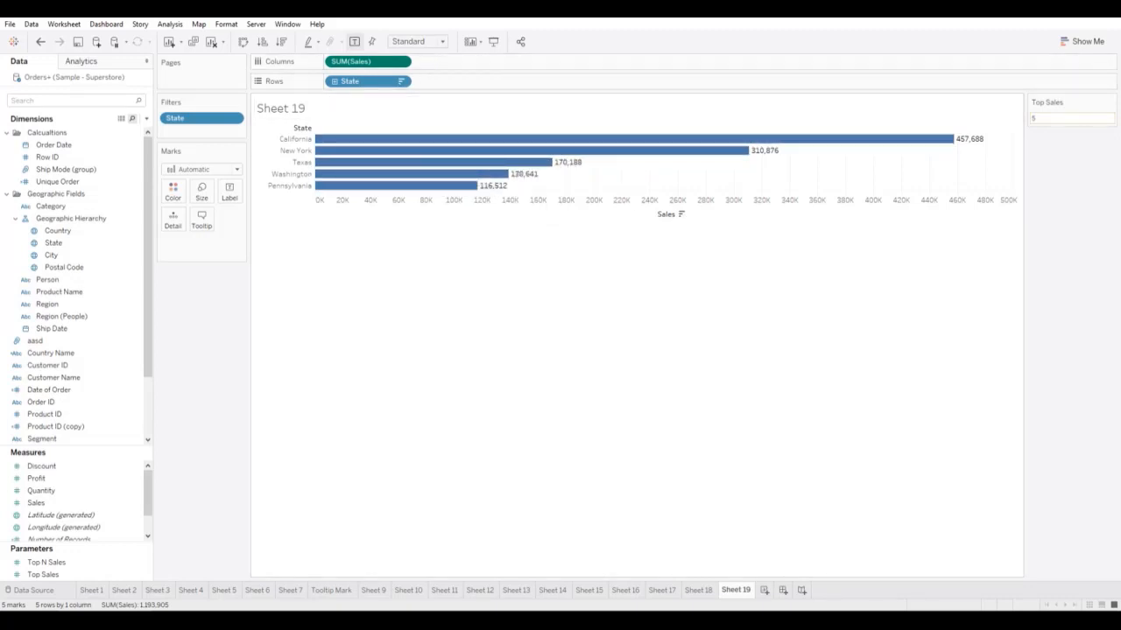
{"action": "mouse_move", "coordinate": [148, 495]}
{"action": "left_mouse_down"}
{"action": "mouse_move", "coordinate": [148, 511]}
{"action": "mouse_move", "coordinate": [148, 494]}
{"action": "left_mouse_up"}
{"action": "left_click", "coordinate": [52, 466]}
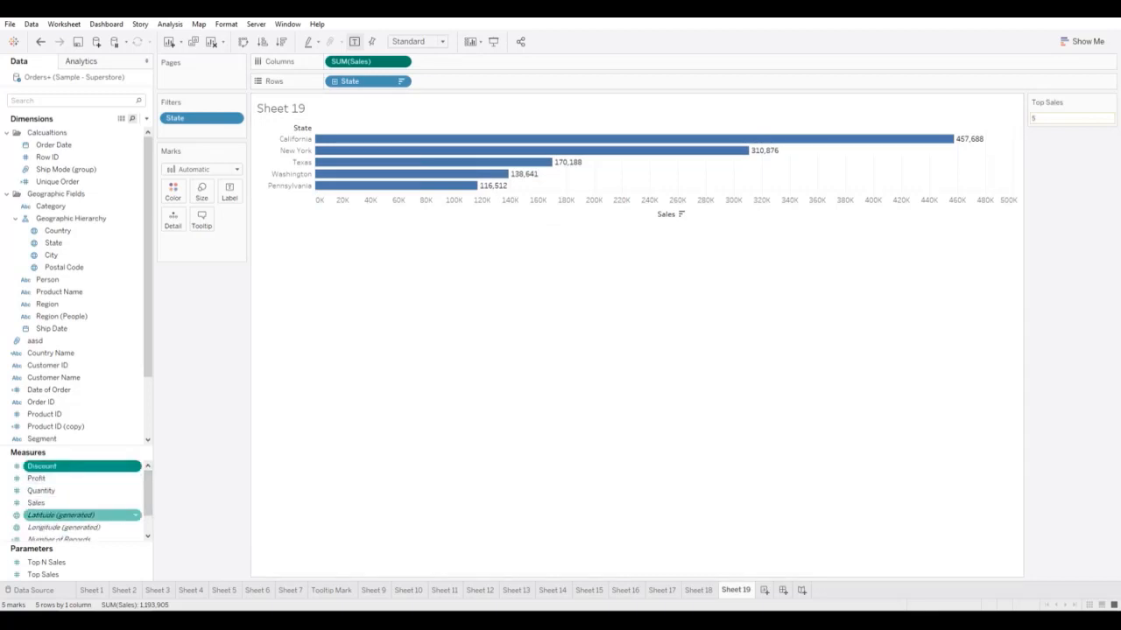
{"action": "left_click", "coordinate": [52, 503], "text": "shift"}
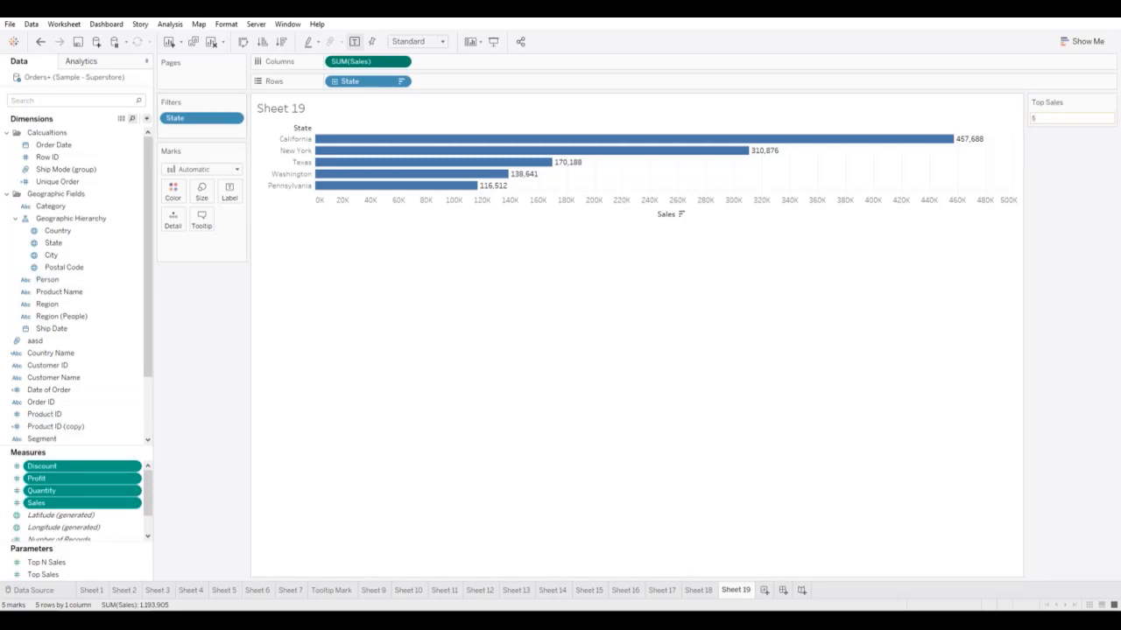
Step: Start a new parameter named "c. Measures Parameter" with the String data type and a list of allowable values
{"action": "left_click", "coordinate": [146, 119]}
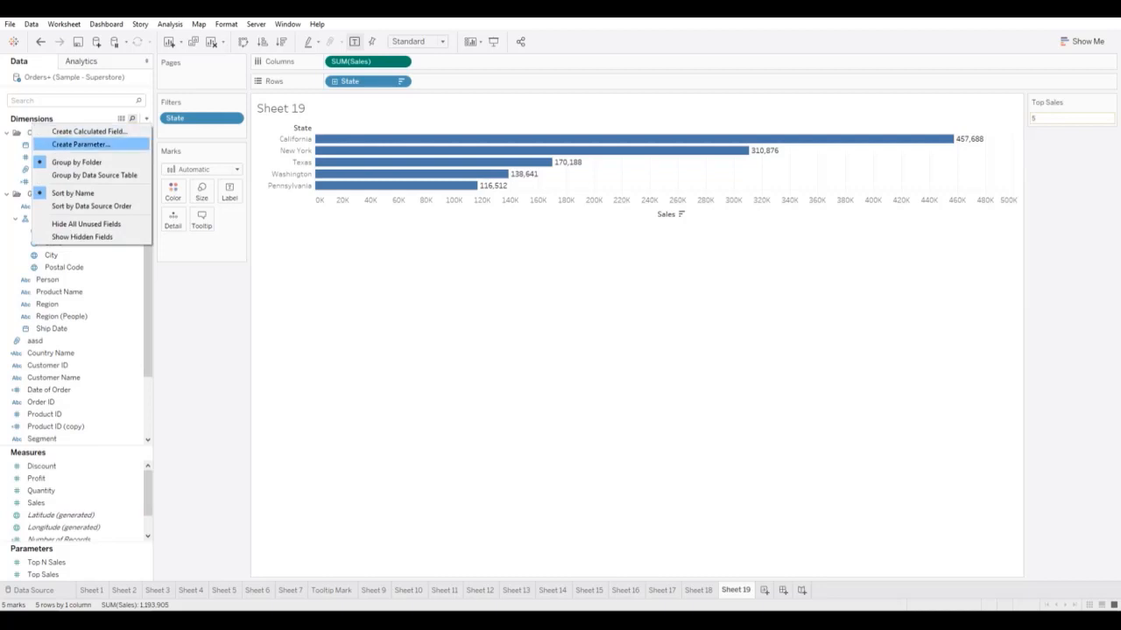
{"action": "left_click", "coordinate": [81, 144]}
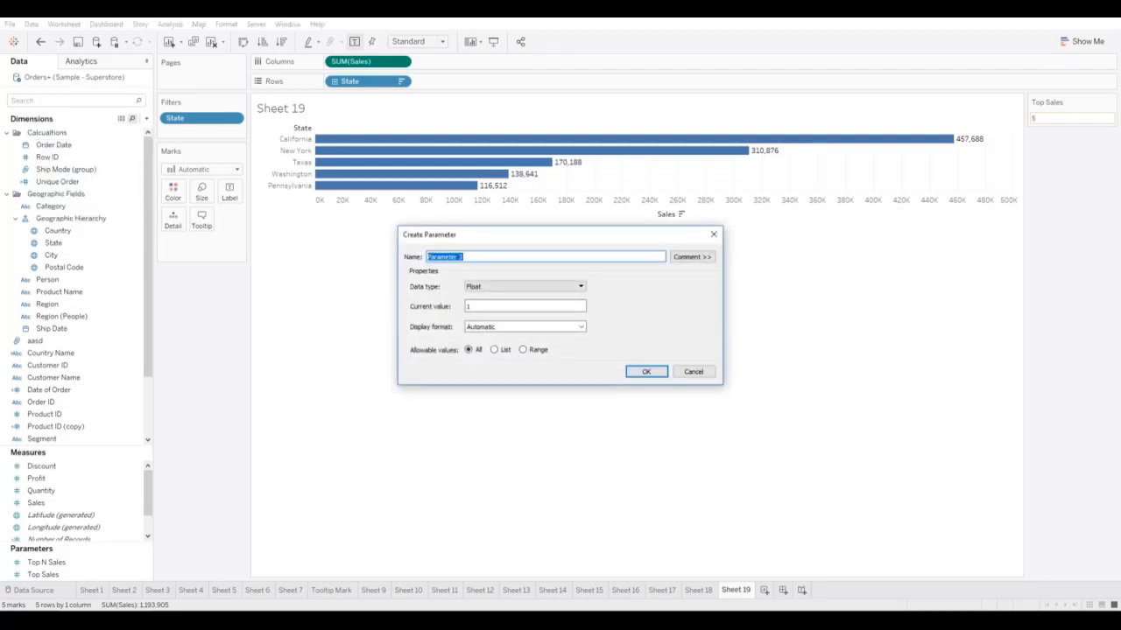
{"action": "type", "text": "c. Measures Parameter"}
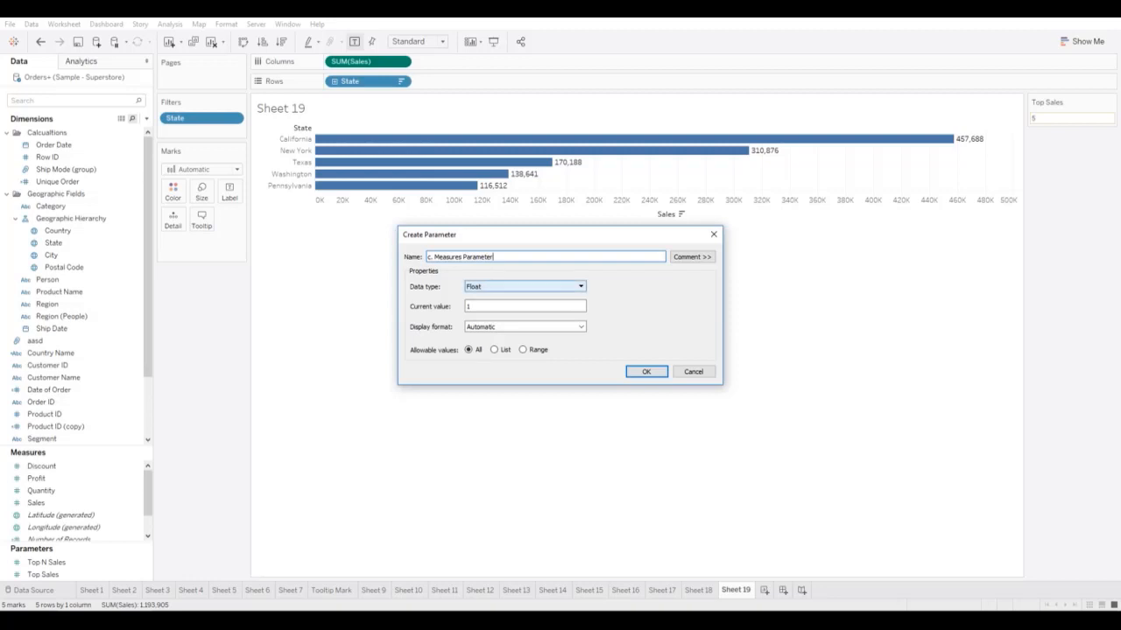
{"action": "left_click", "coordinate": [523, 286]}
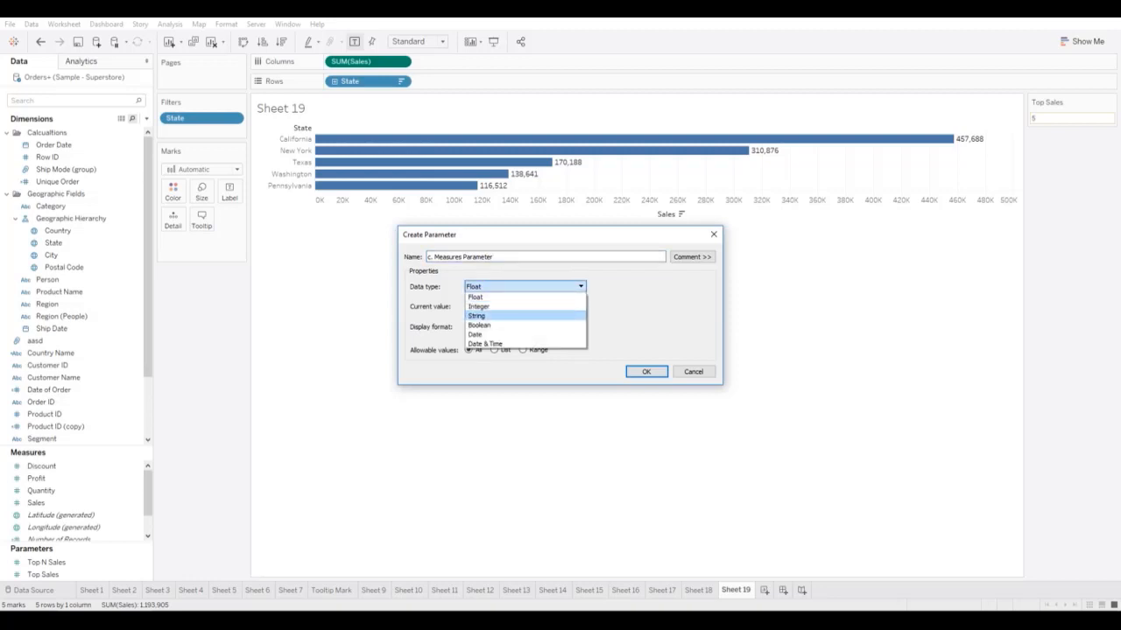
{"action": "left_click", "coordinate": [523, 317]}
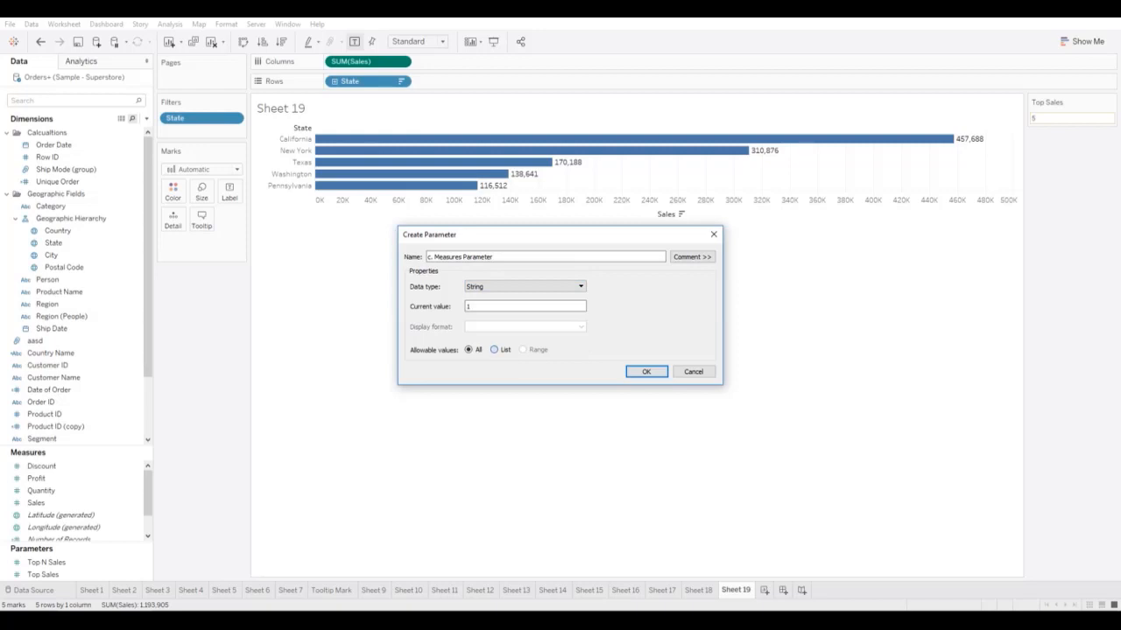
{"action": "left_click", "coordinate": [496, 349]}
Step: Fill the parameter's list of values with Discount, Profit, Quantity and Sales
{"action": "left_click", "coordinate": [464, 397]}
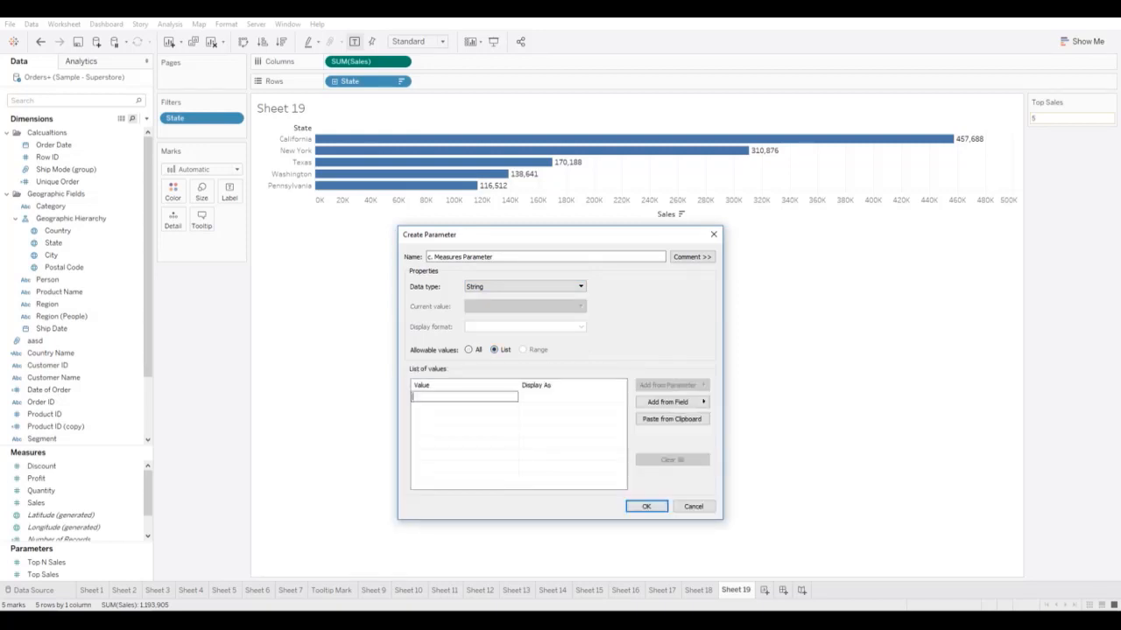
{"action": "type", "text": "Measures"}
{"action": "key", "text": "ctrl+a"}
{"action": "type", "text": "Discount"}
{"action": "key", "text": "Return"}
{"action": "type", "text": "Profit"}
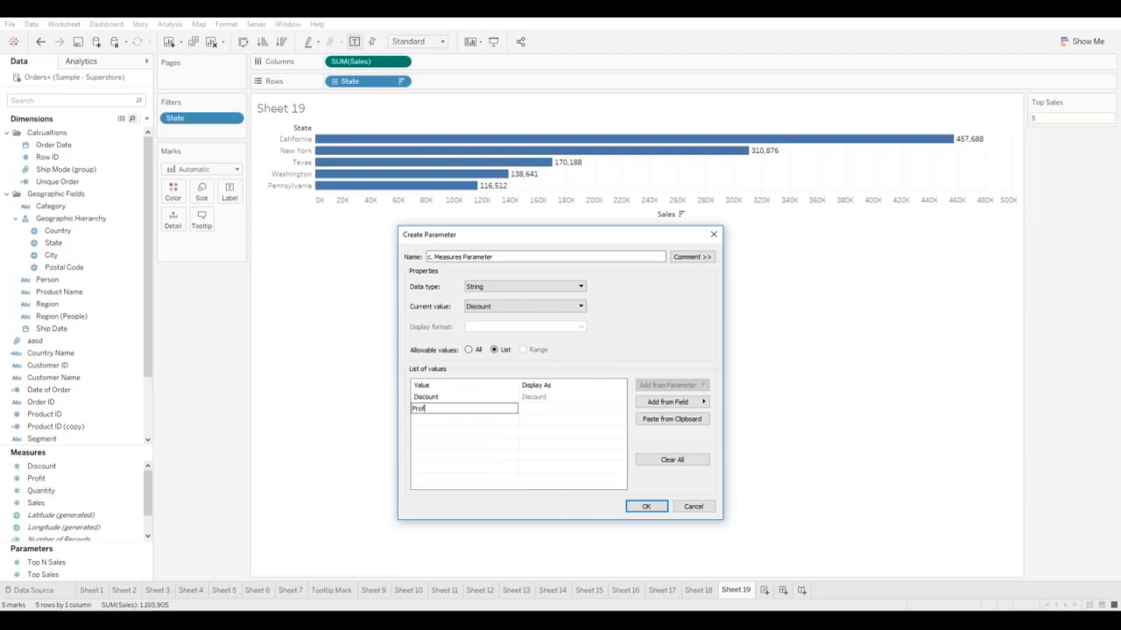
{"action": "key", "text": "Return"}
{"action": "type", "text": "Quantity"}
{"action": "key", "text": "Return"}
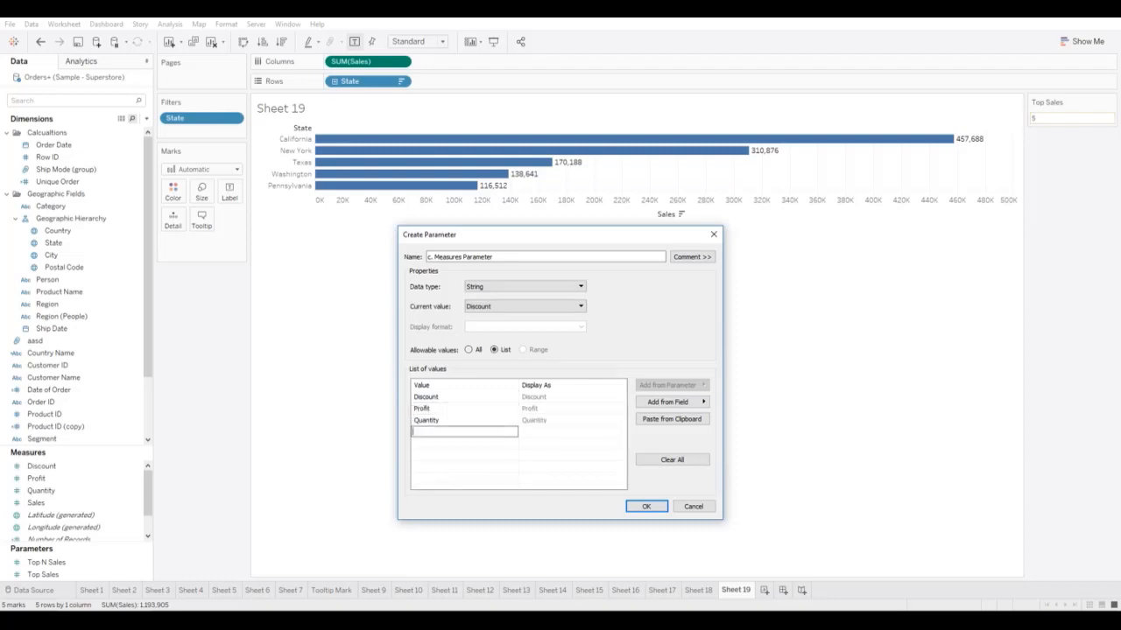
{"action": "type", "text": "Sales"}
{"action": "key", "text": "Return"}
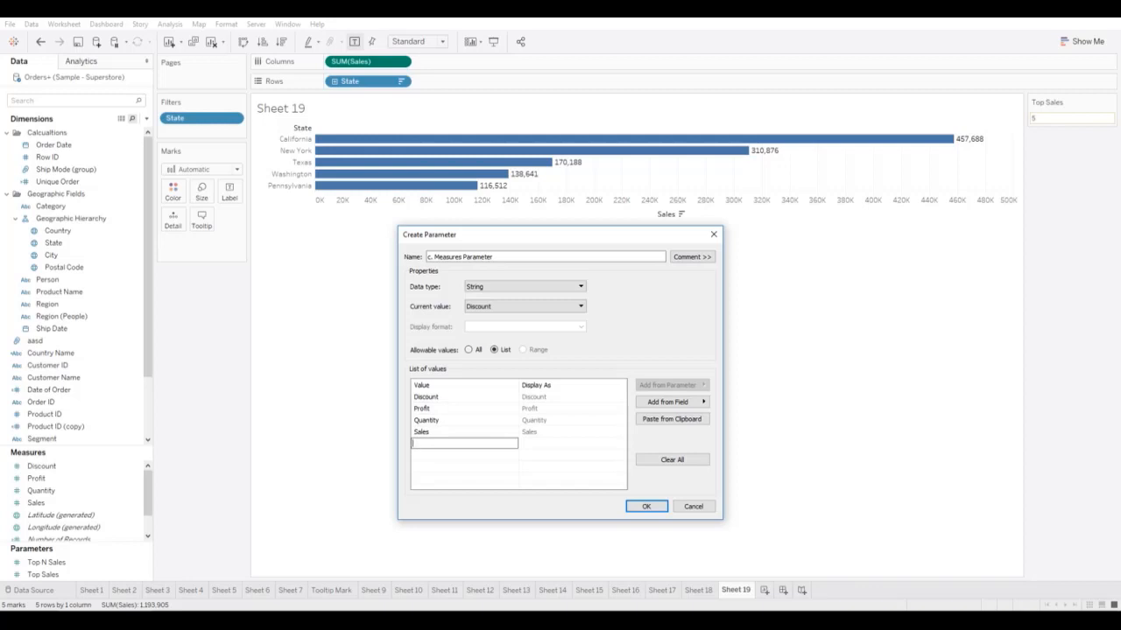
Step: Check each entry in the parameter's value list and confirm the creation of c. Measures Parameter
{"action": "left_click", "coordinate": [425, 397]}
{"action": "key", "text": "Down"}
{"action": "key", "text": "Down"}
{"action": "key", "text": "Down"}
{"action": "key", "text": "Down"}
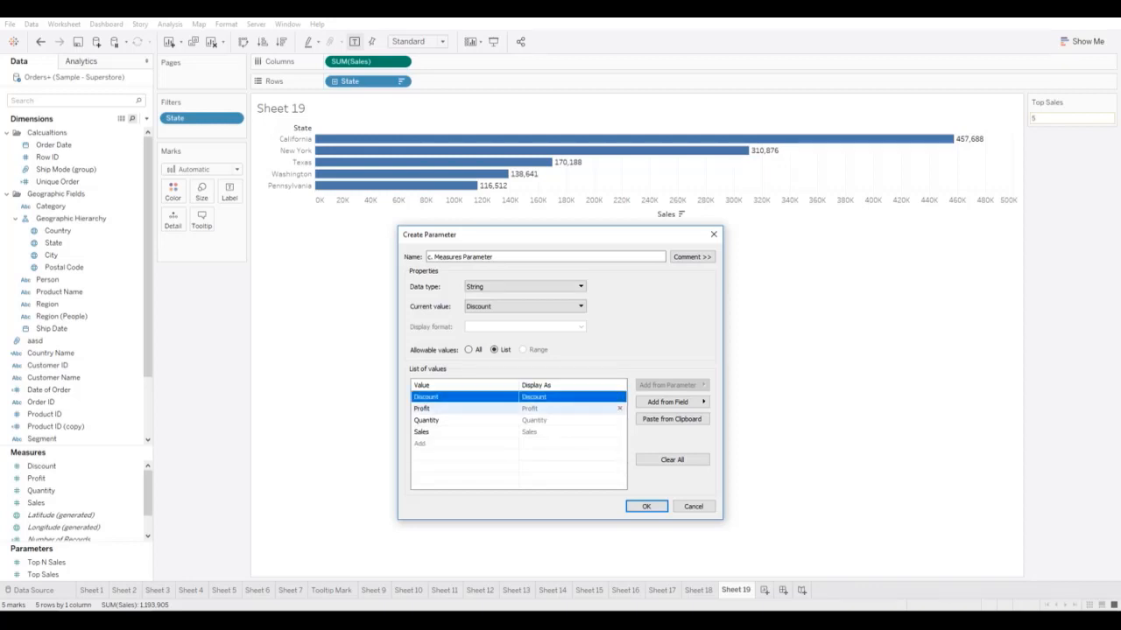
{"action": "left_click", "coordinate": [426, 432]}
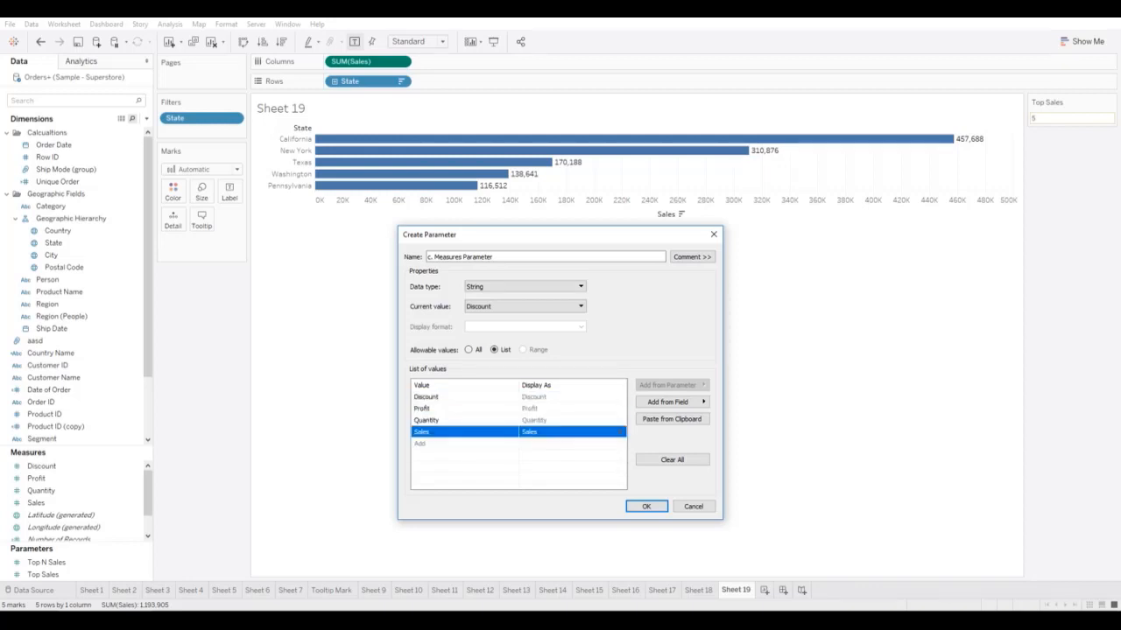
{"action": "left_click", "coordinate": [426, 396]}
{"action": "left_click", "coordinate": [425, 408]}
{"action": "left_click", "coordinate": [426, 420]}
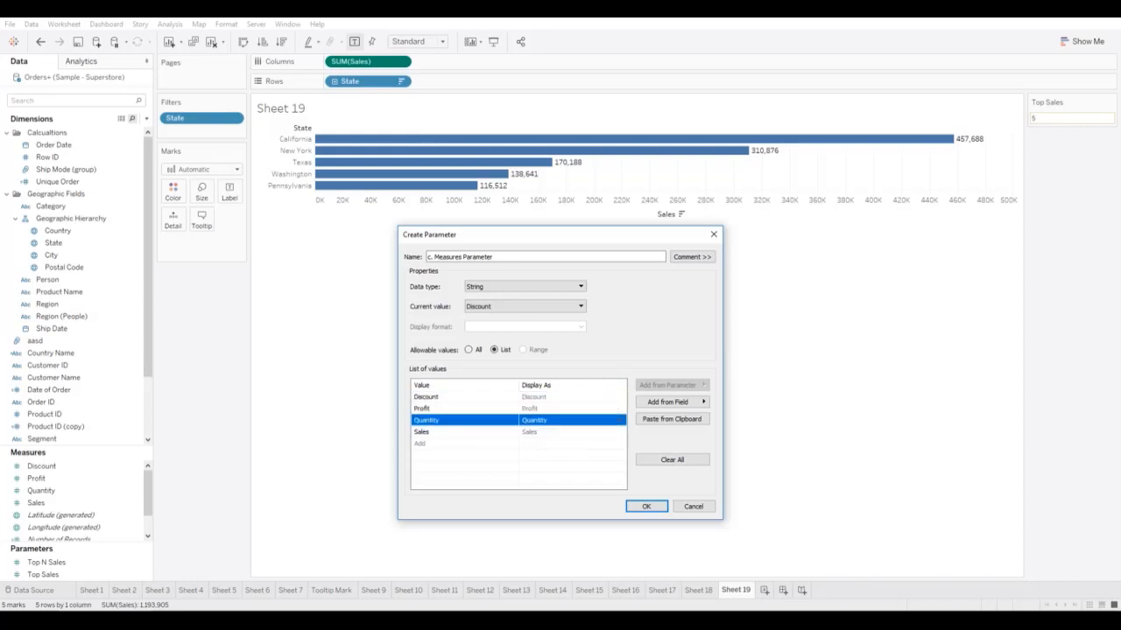
{"action": "left_click", "coordinate": [426, 432]}
{"action": "left_click", "coordinate": [425, 396]}
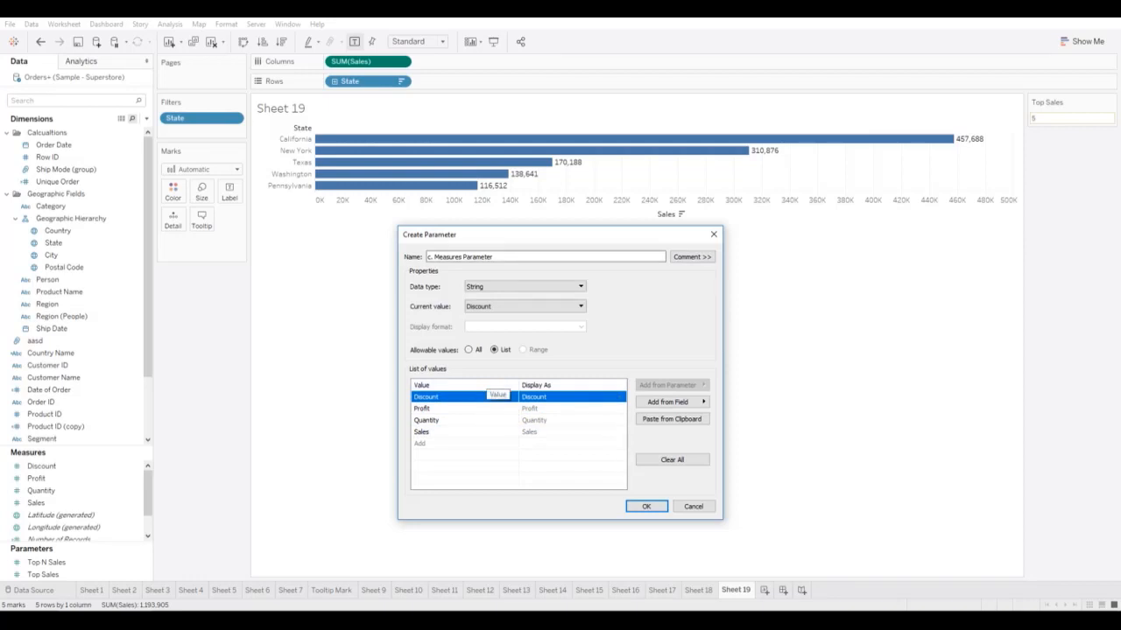
{"action": "left_click", "coordinate": [646, 507]}
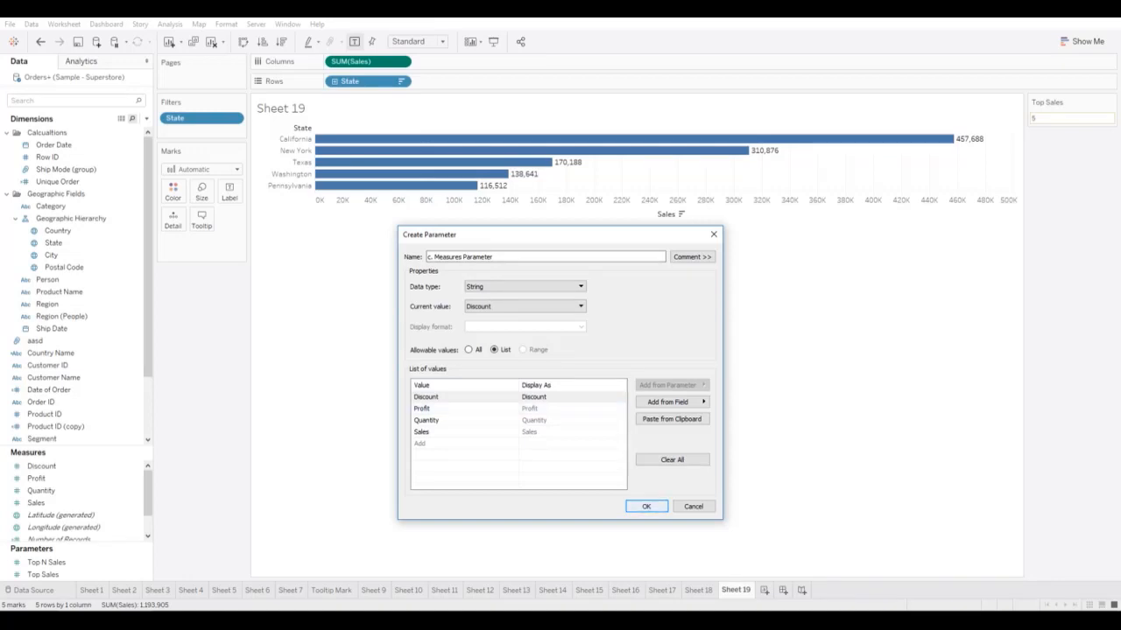
{"action": "key", "text": "Return"}
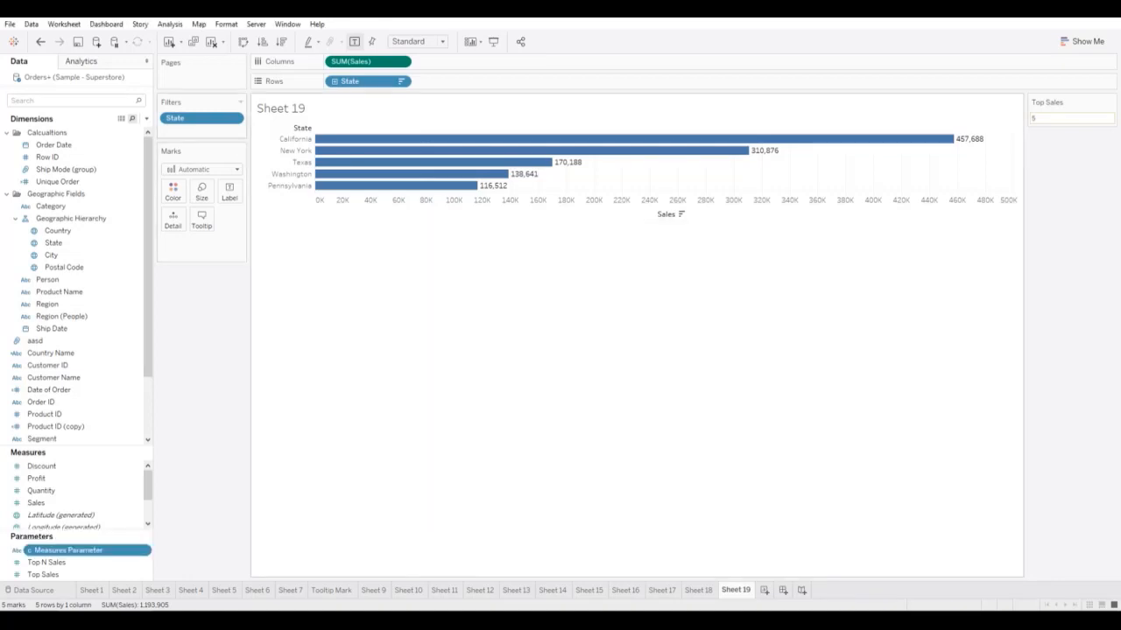
Step: Start a new calculated field and place its editor below the chart's bars
{"action": "left_click", "coordinate": [146, 118]}
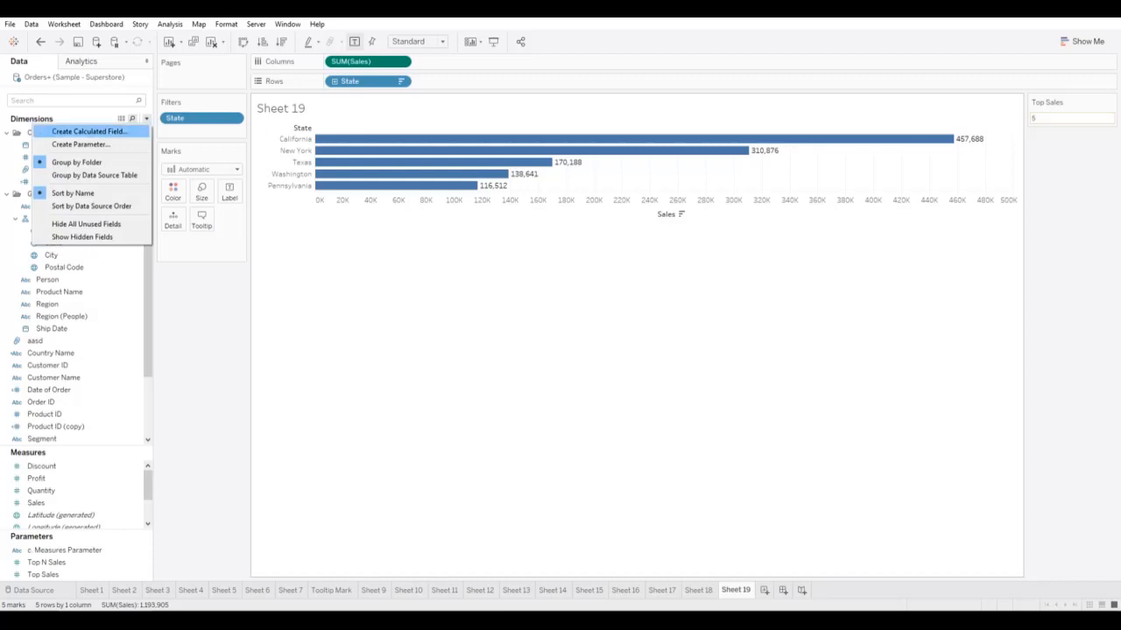
{"action": "left_click", "coordinate": [88, 131]}
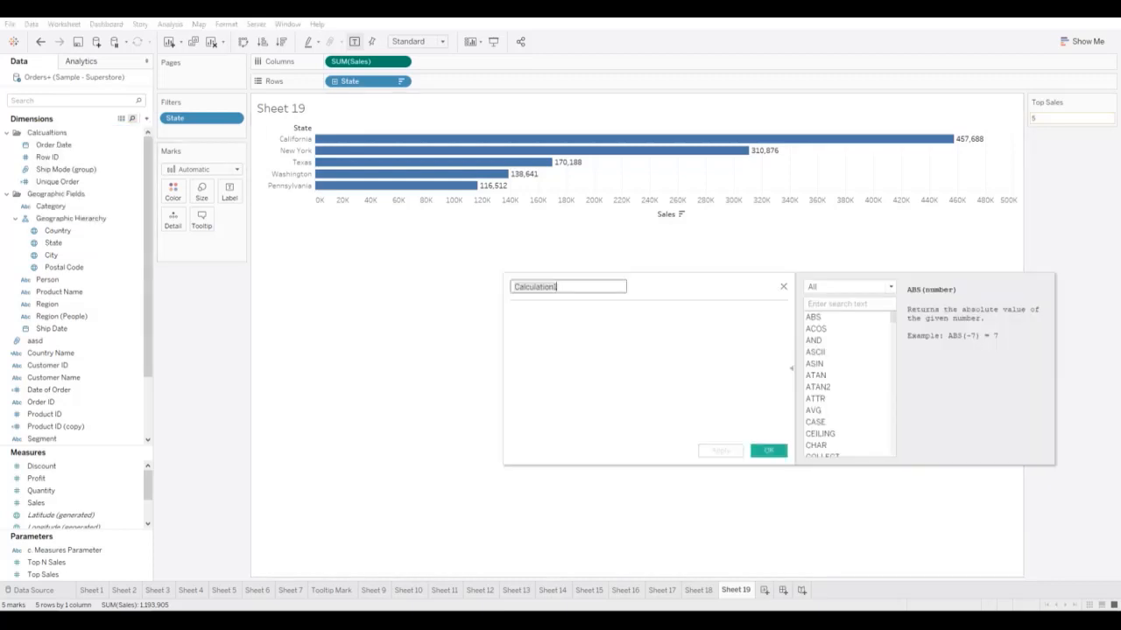
{"action": "left_click_drag", "start_coordinate": [692, 284], "coordinate": [509, 305]}
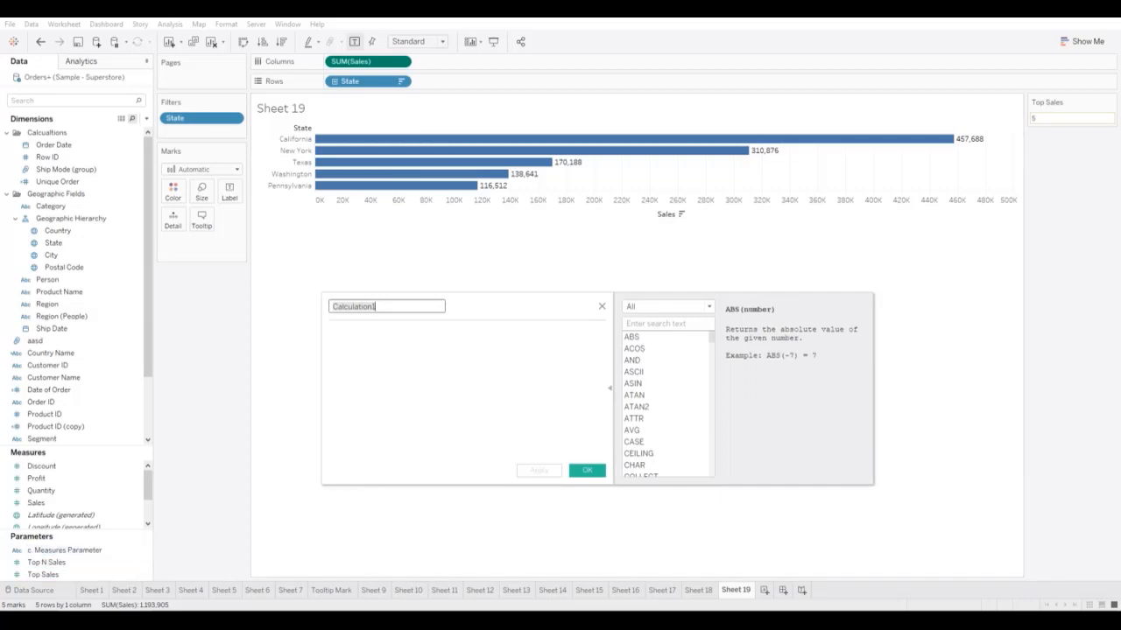
Step: Show the control for c. Measures Parameter and display it as a single value list
{"action": "right_click", "coordinate": [49, 550]}
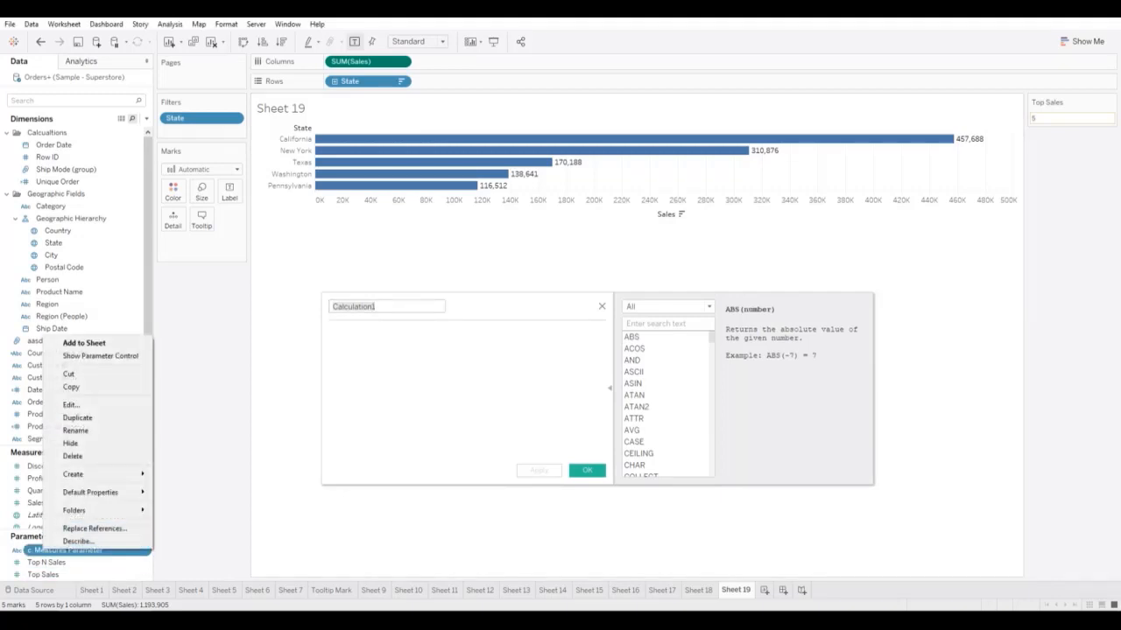
{"action": "left_click", "coordinate": [100, 355]}
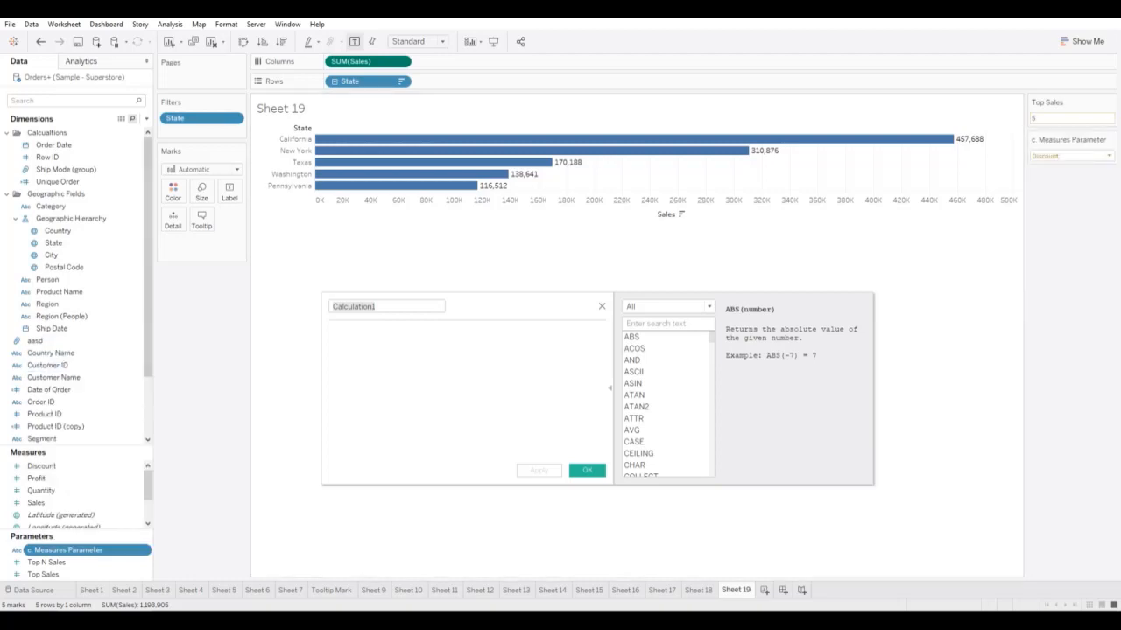
{"action": "left_click", "coordinate": [1110, 139]}
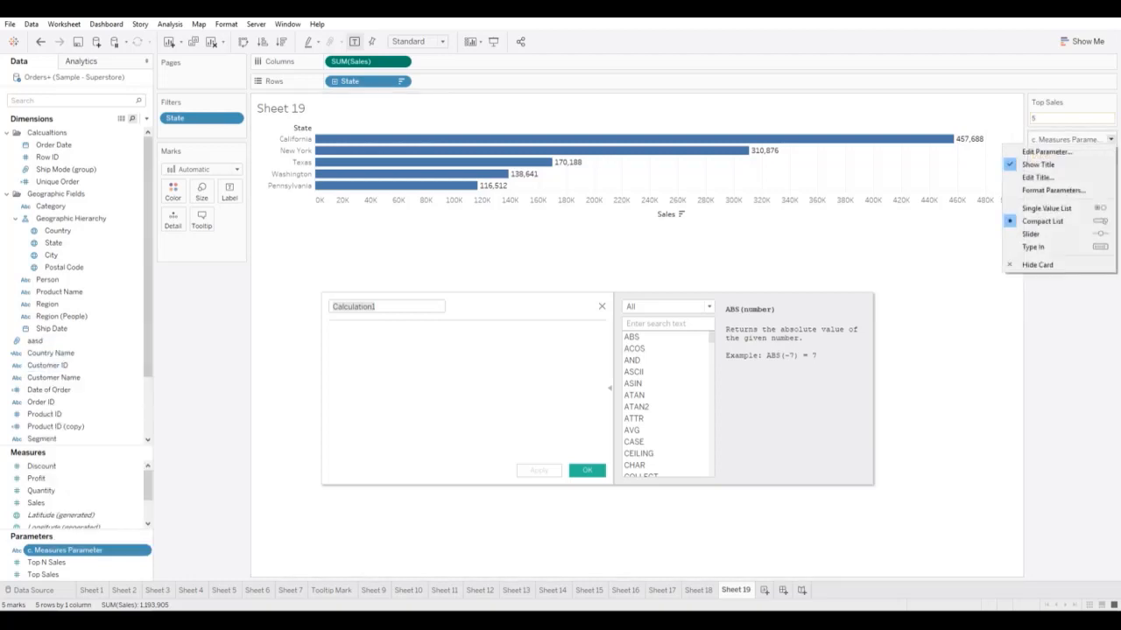
{"action": "key", "text": "Escape"}
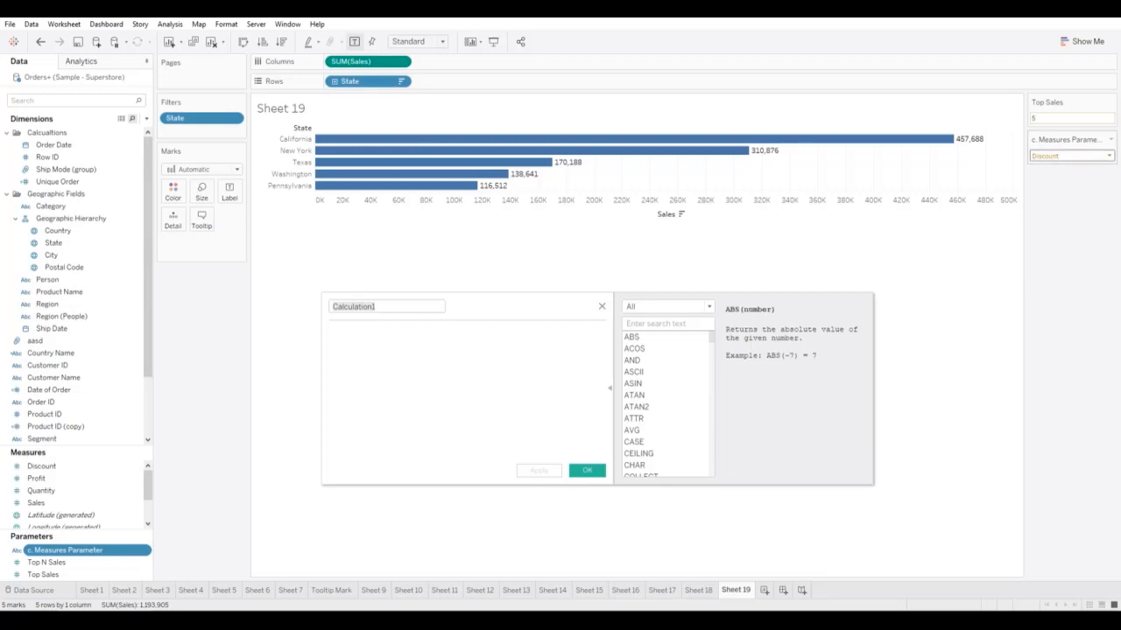
{"action": "left_click", "coordinate": [1108, 156]}
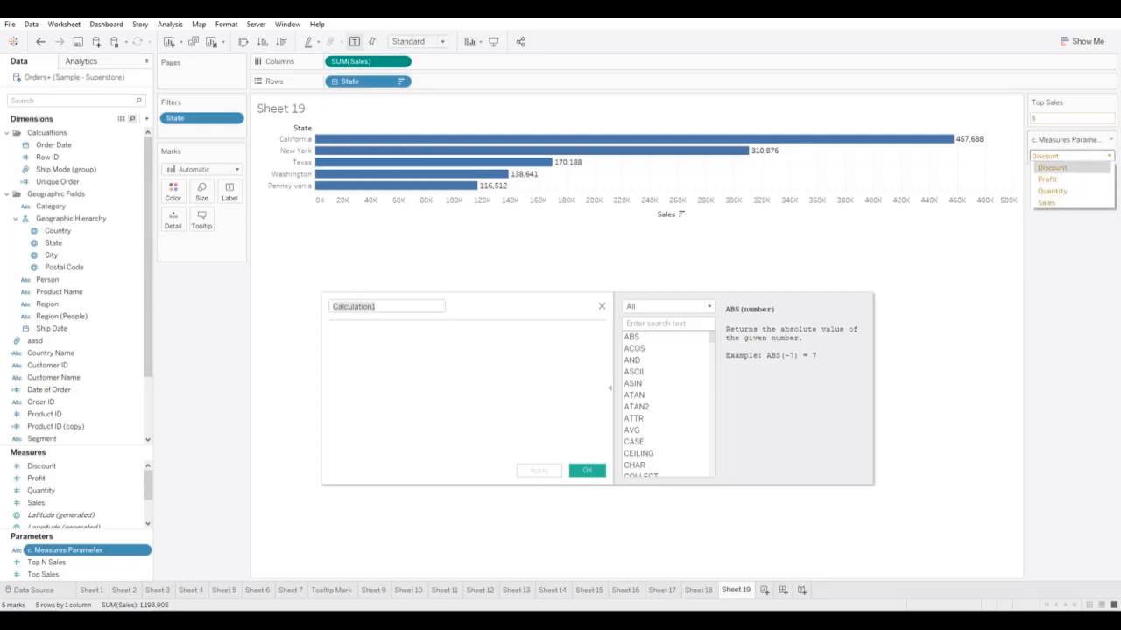
{"action": "left_click", "coordinate": [1110, 139]}
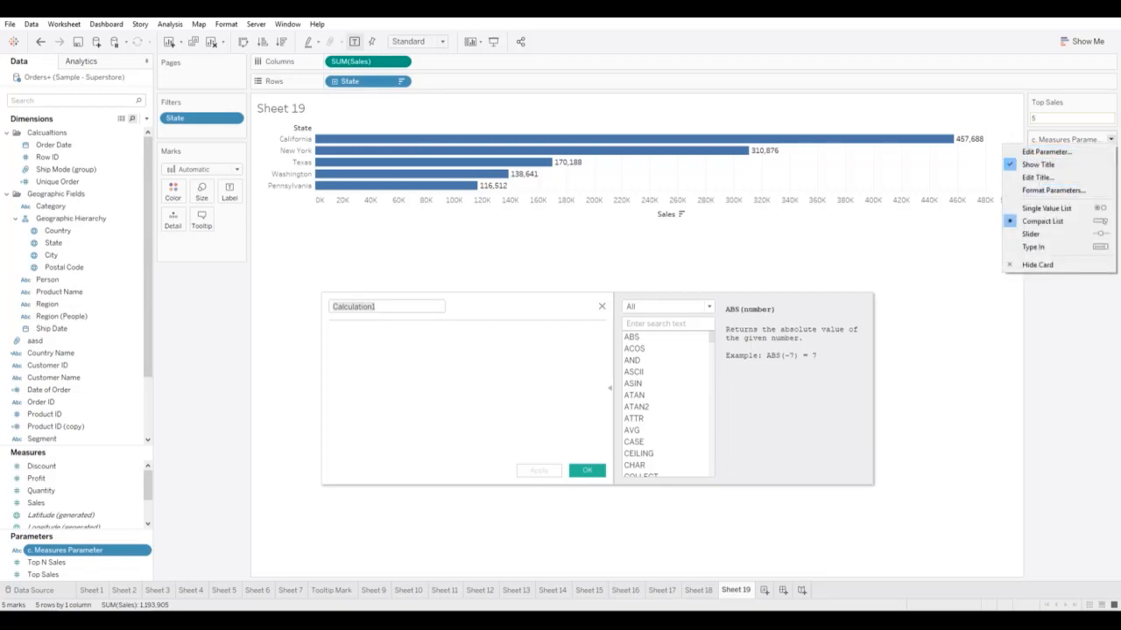
{"action": "left_click", "coordinate": [1046, 208]}
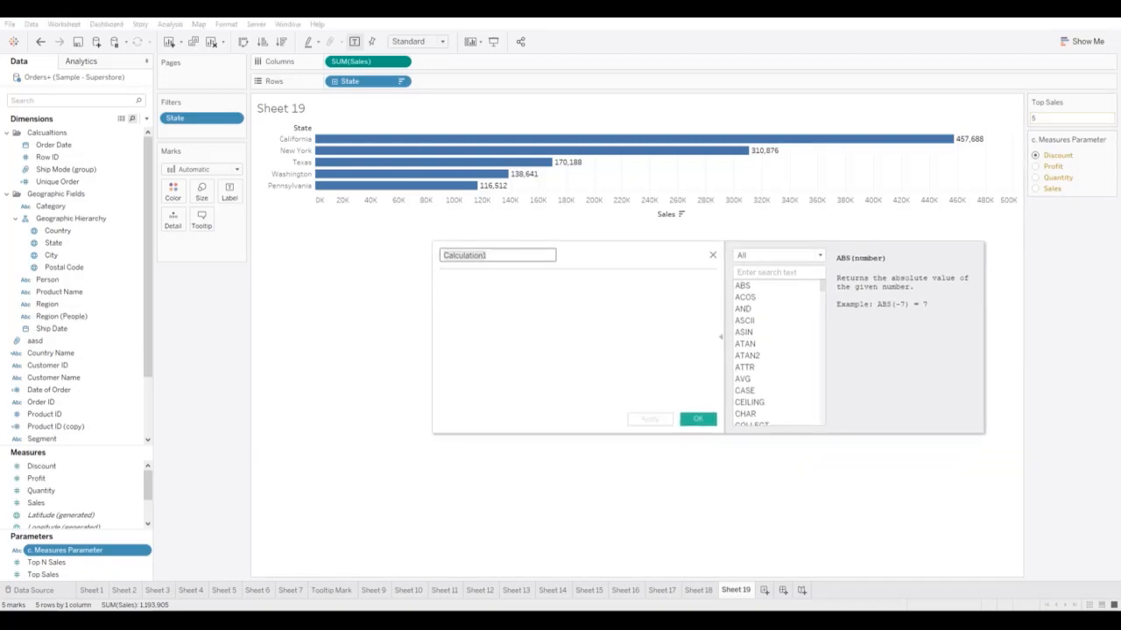
Step: Begin a CASE formula on c. Measures Parameter with a branch returning [Discount] when the value is "Discount"
{"action": "left_click", "coordinate": [455, 282]}
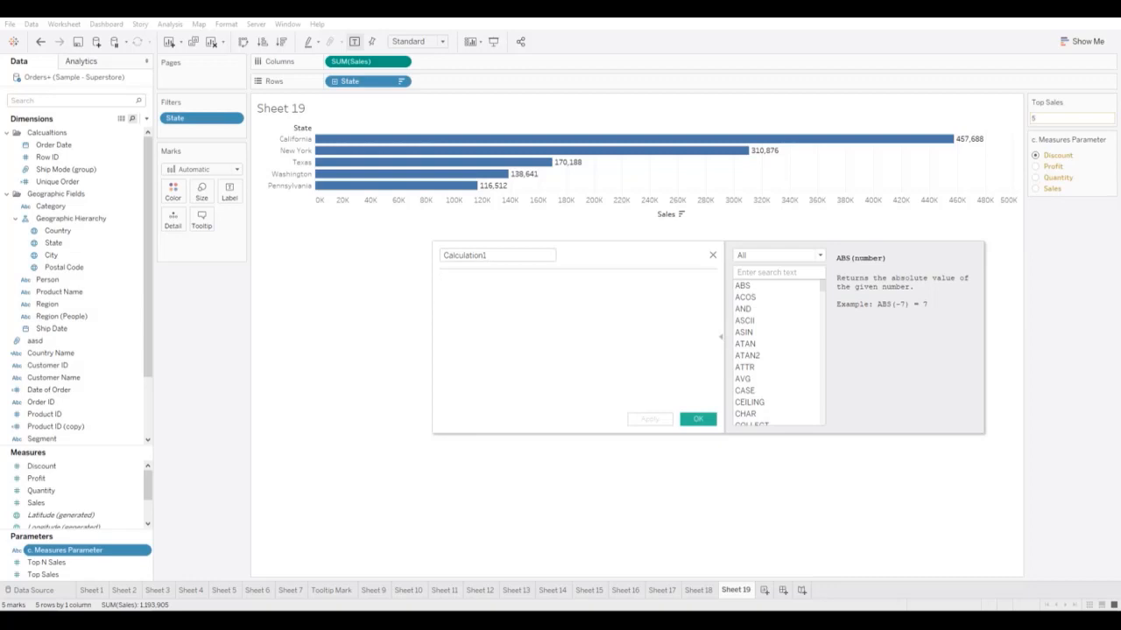
{"action": "type", "text": "case"}
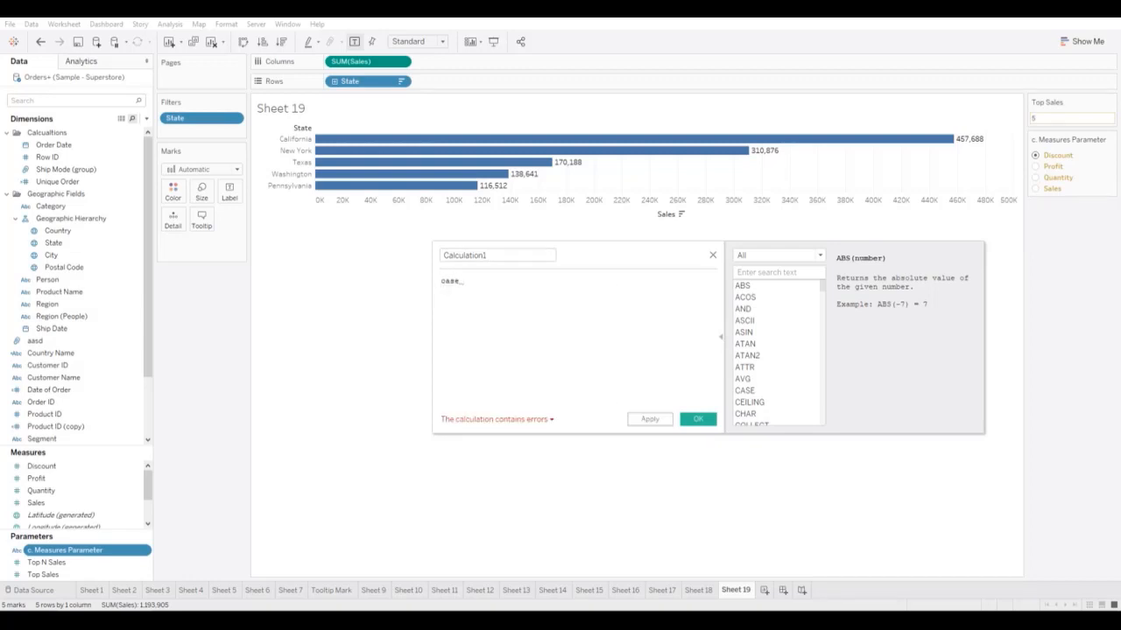
{"action": "type", "text": " c"}
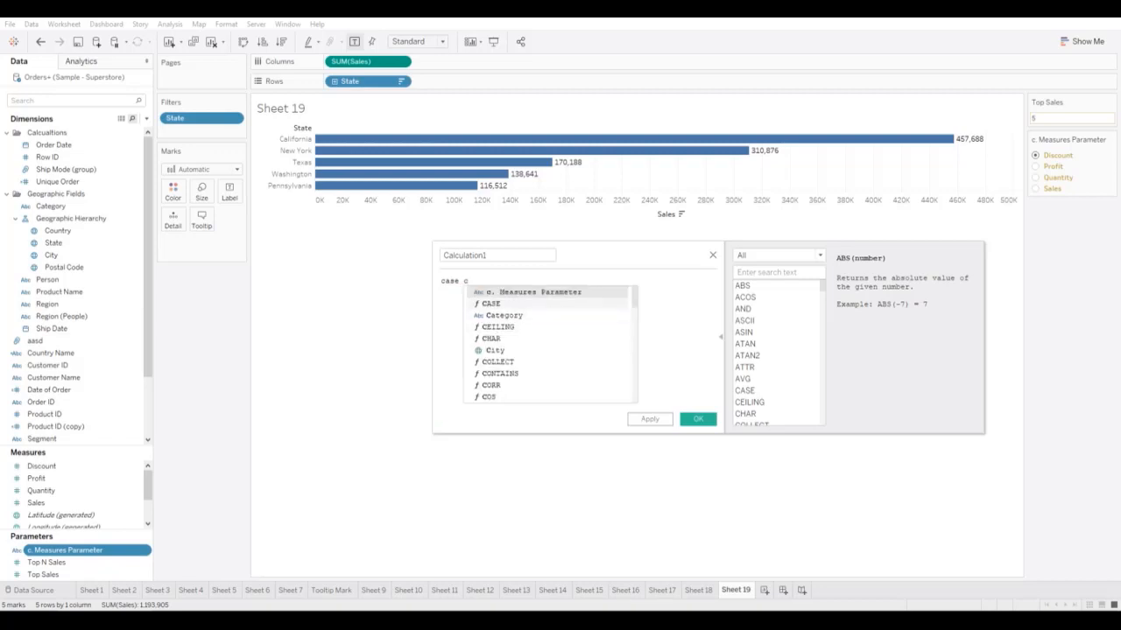
{"action": "key", "text": "BackSpace"}
{"action": "left_click_drag", "start_coordinate": [62, 549], "coordinate": [525, 281]}
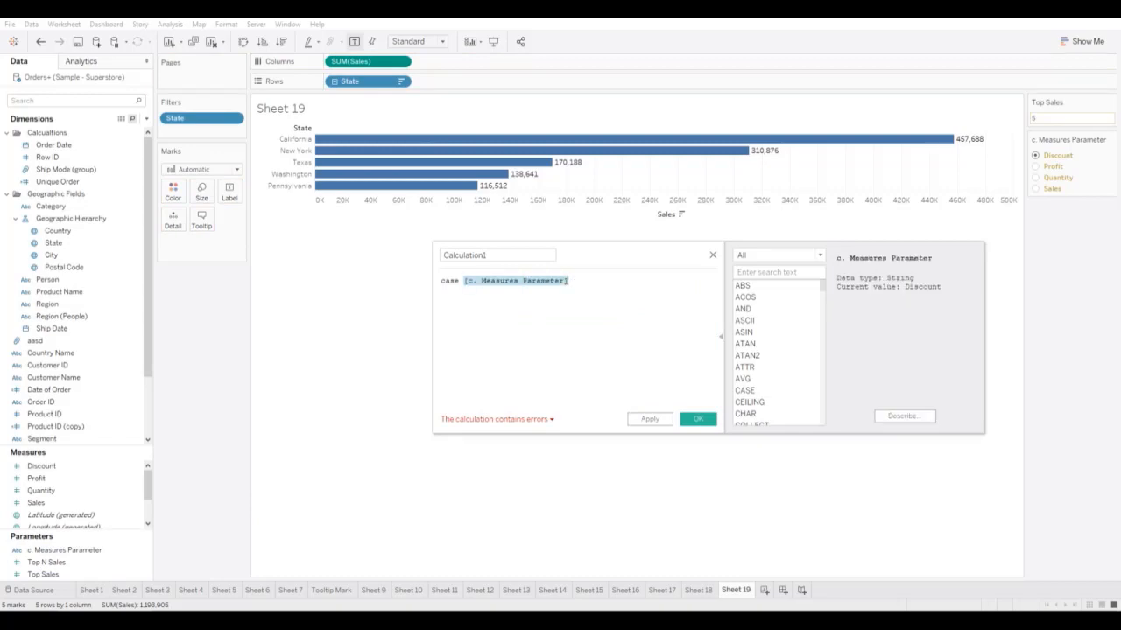
{"action": "key", "text": "Return"}
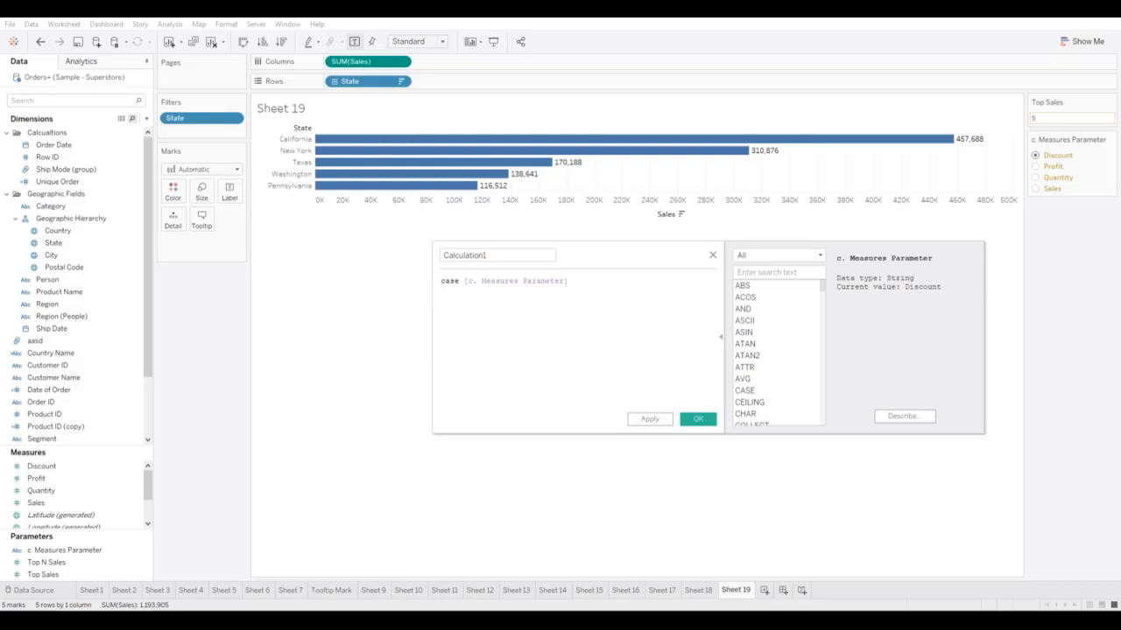
{"action": "type", "text": "when \"Discount\" then"}
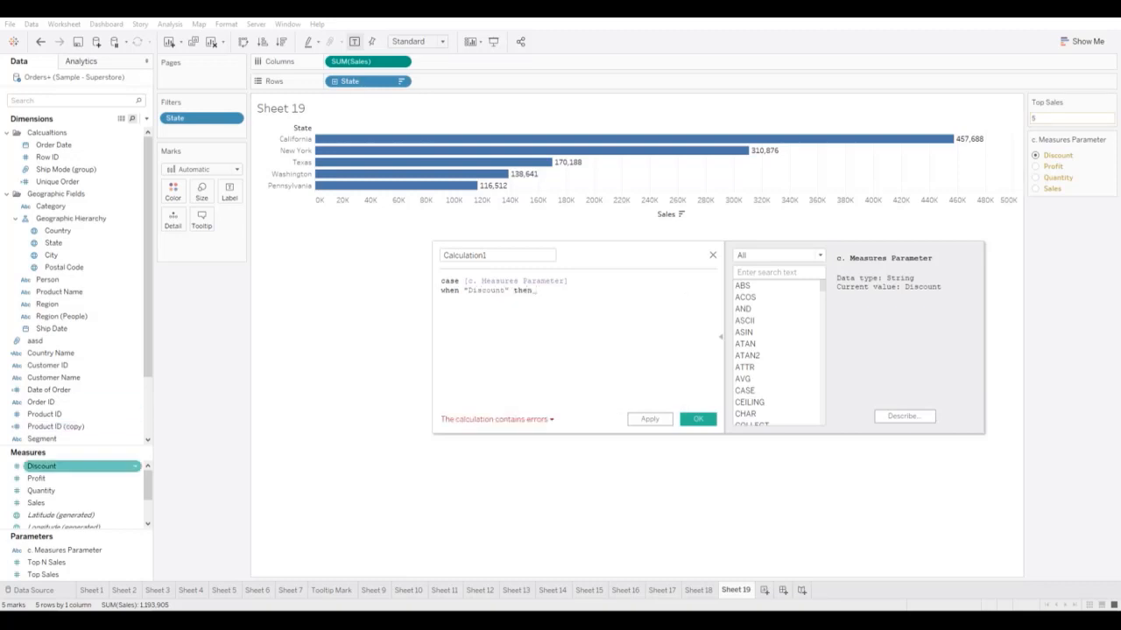
{"action": "left_click_drag", "start_coordinate": [41, 466], "coordinate": [520, 302]}
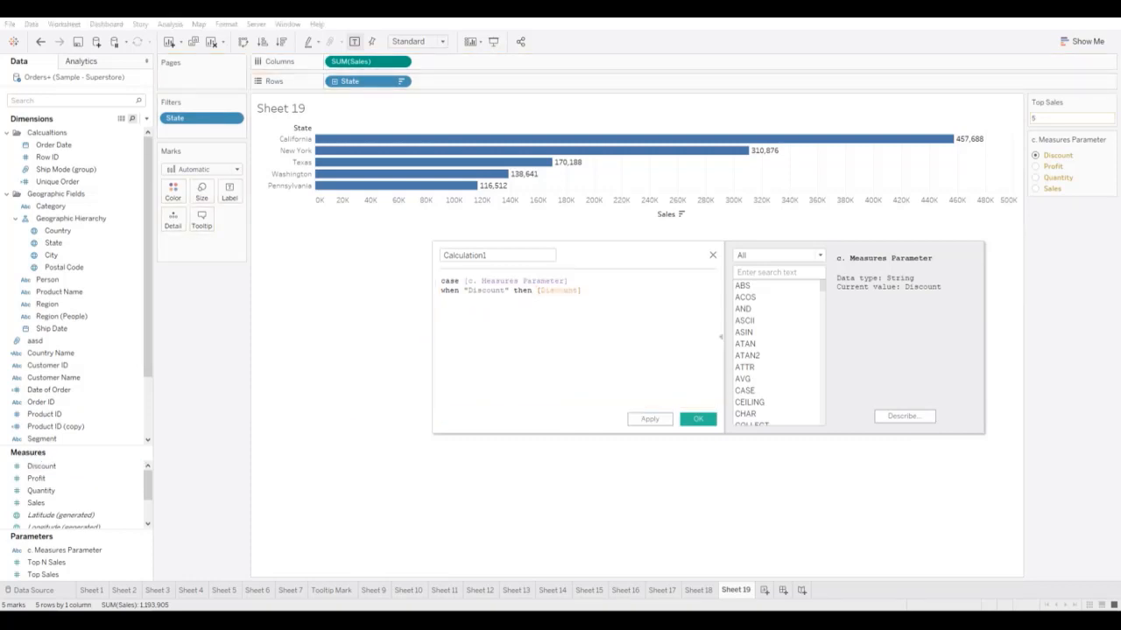
Step: Add CASE branches returning [Profit] for "Profit" and [Sales] for "Sales"
{"action": "key", "text": "Return"}
{"action": "type", "text": "when \"Profit\" then [Prof"}
{"action": "key", "text": "Return"}
{"action": "type", "text": "when \"Sales"}
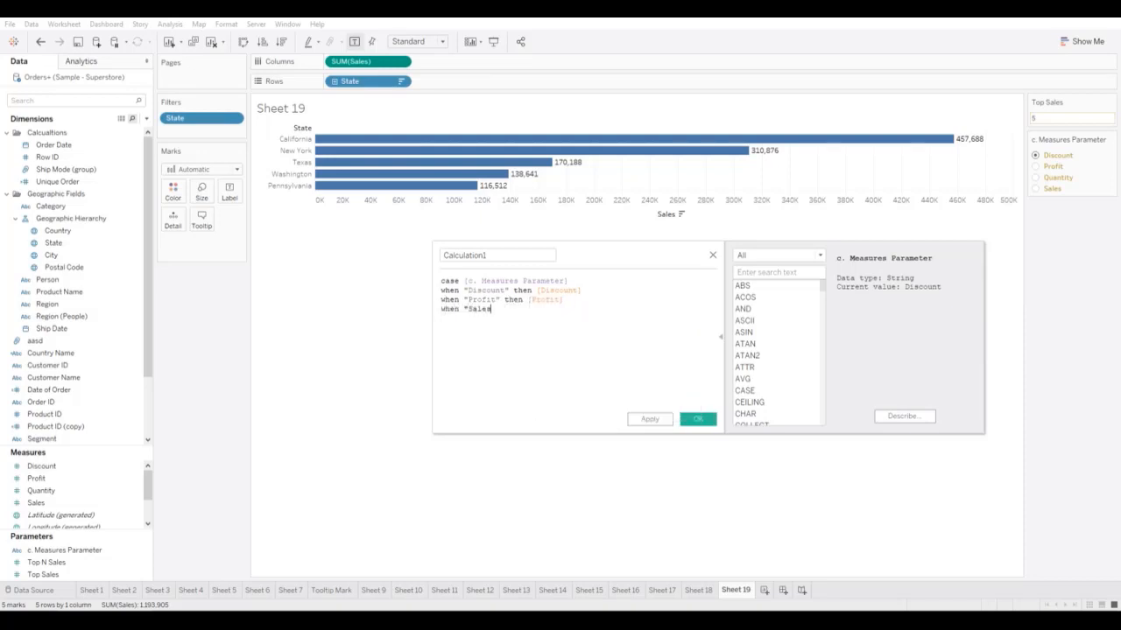
{"action": "type", "text": "\" then Sa"}
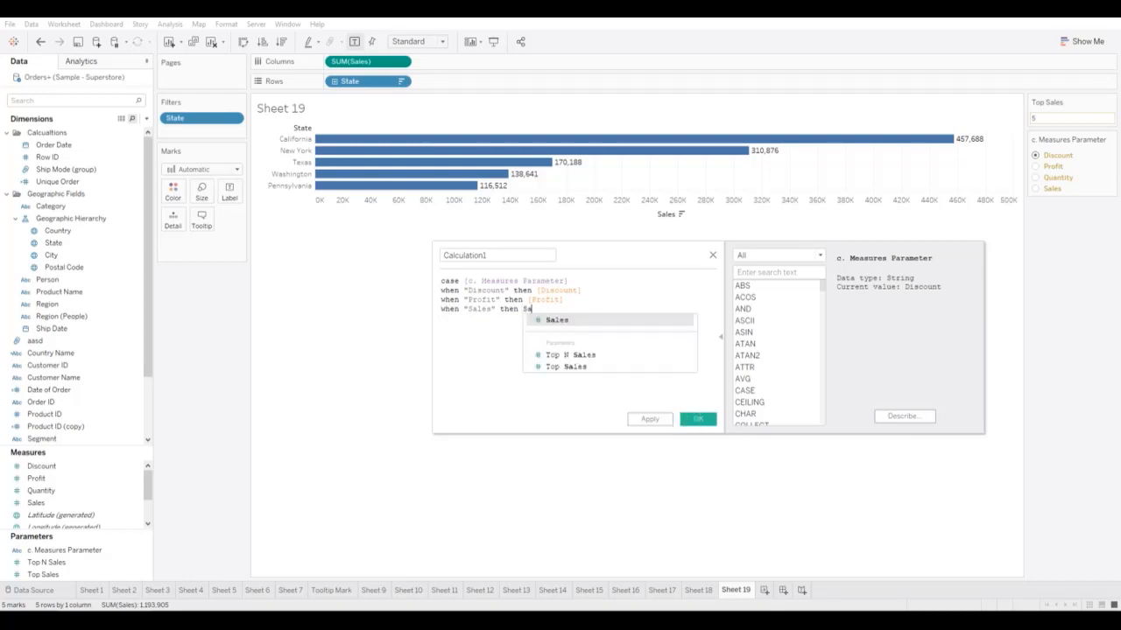
{"action": "key", "text": "Return"}
Step: Add a CASE branch returning [Quantity] when the parameter value is "Quantity"
{"action": "type", "text": "when "}
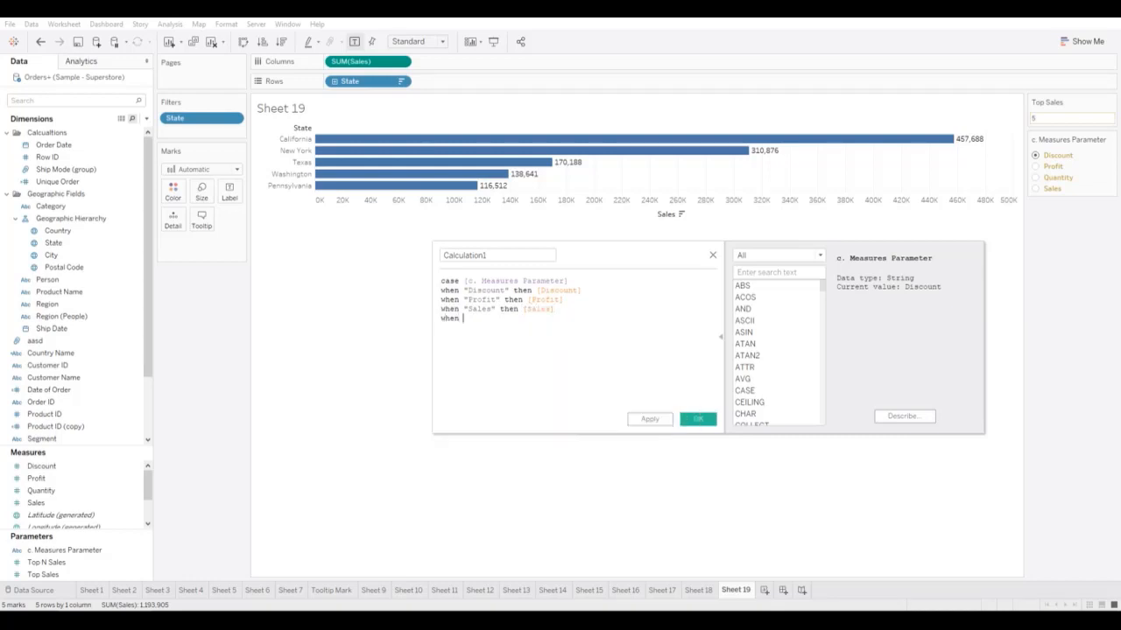
{"action": "type", "text": "Quan"}
{"action": "key", "text": "BackSpace"}
{"action": "key", "text": "BackSpace"}
{"action": "key", "text": "BackSpace"}
{"action": "key", "text": "BackSpace"}
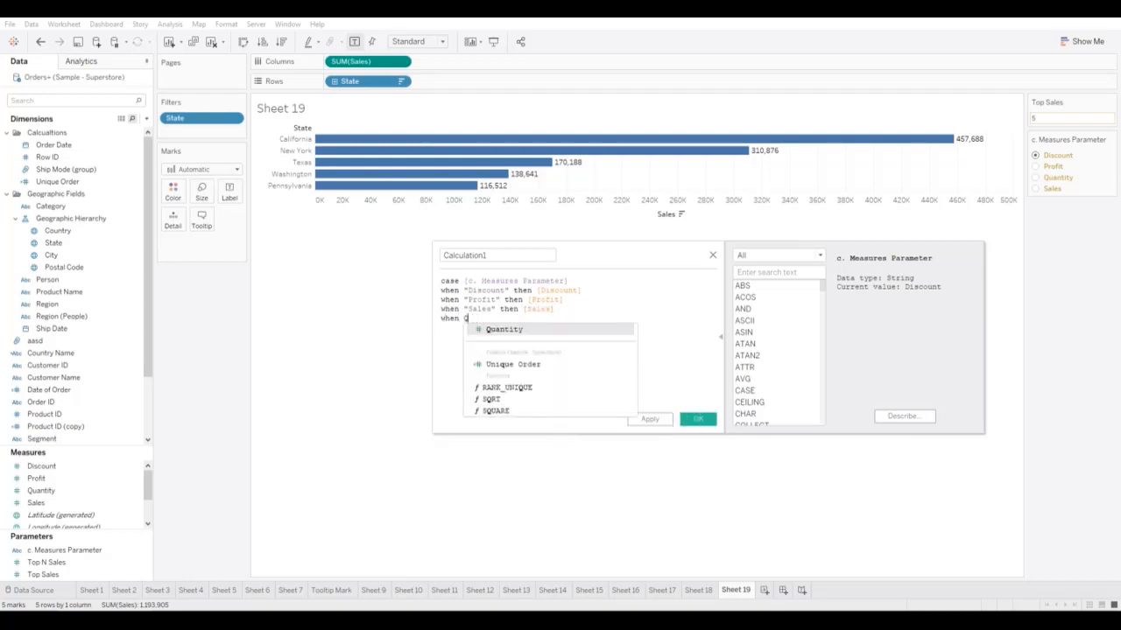
{"action": "type", "text": "\"Quantit"}
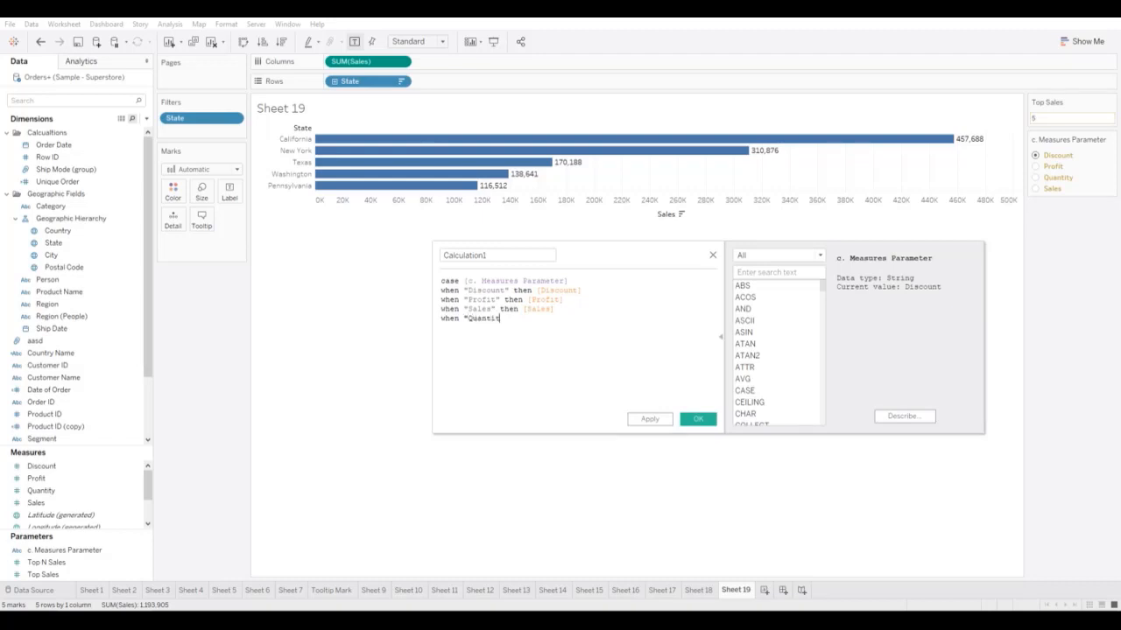
{"action": "type", "text": "y\" then [Quantity]"}
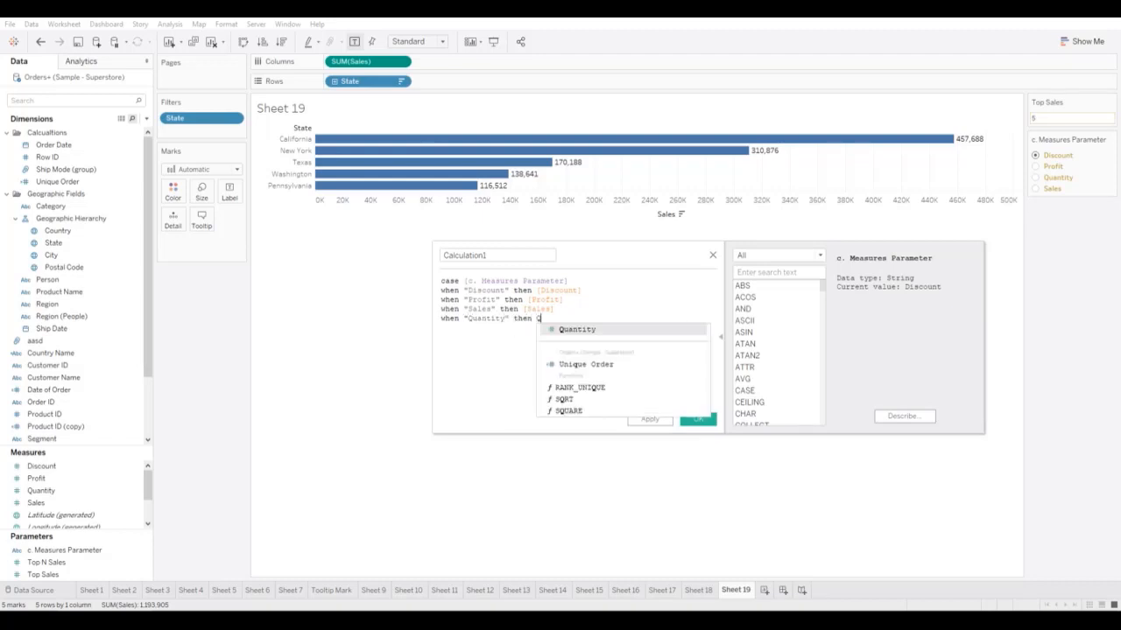
{"action": "key", "text": "Return"}
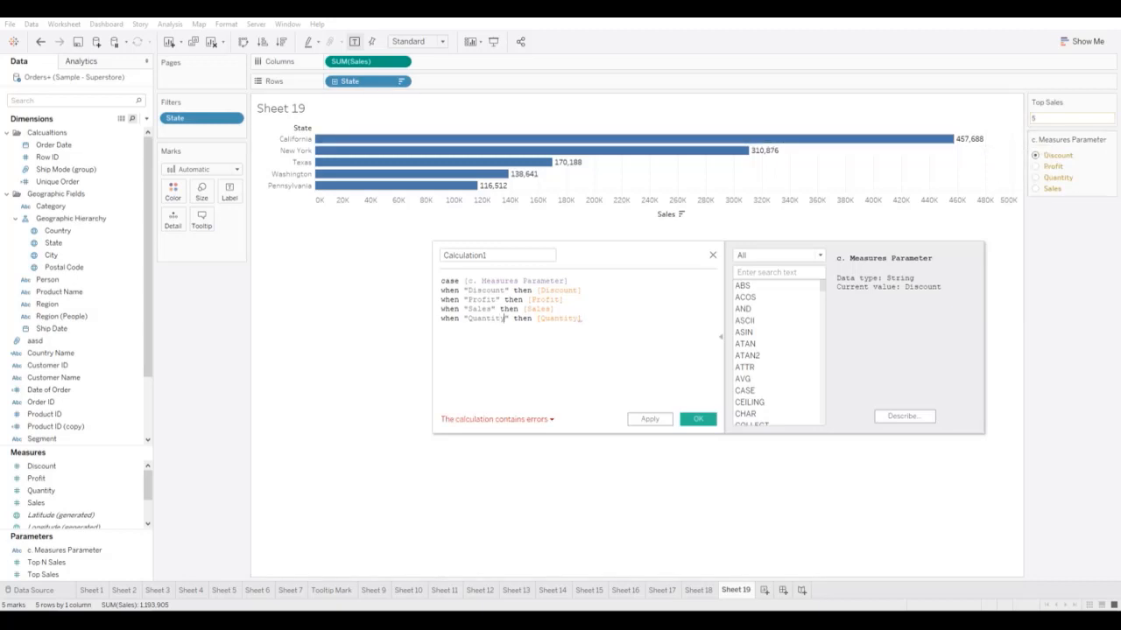
Step: Review the formula's branches and close the CASE expression with END on a new line
{"action": "left_click_drag", "start_coordinate": [506, 319], "coordinate": [468, 319]}
{"action": "left_click", "coordinate": [459, 281]}
{"action": "left_click", "coordinate": [553, 290]}
{"action": "left_click", "coordinate": [555, 300]}
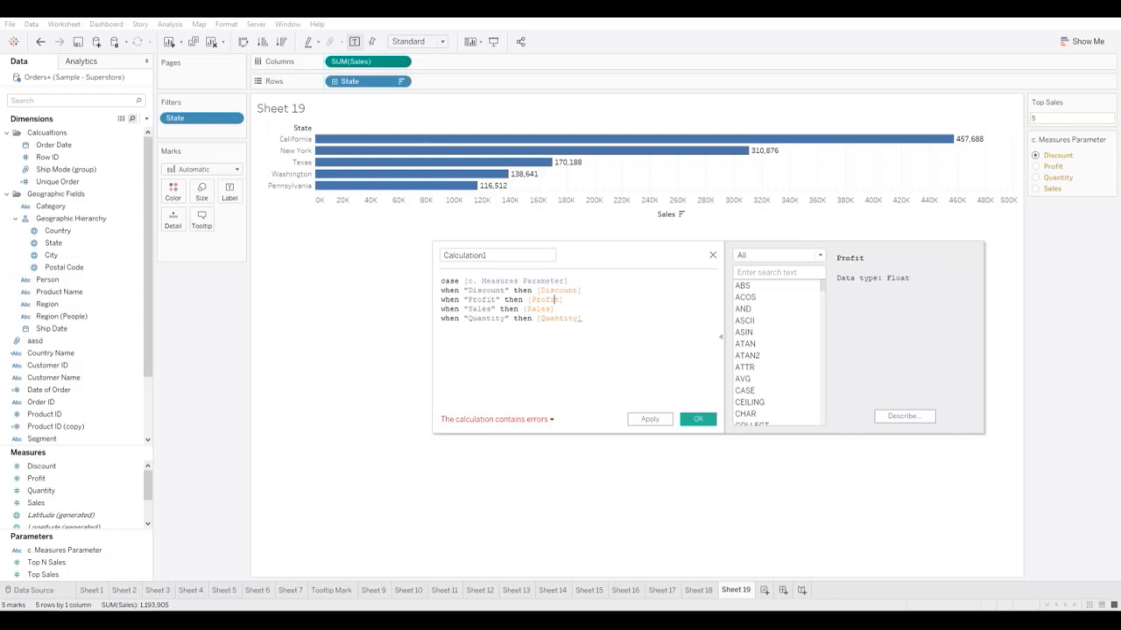
{"action": "left_click", "coordinate": [564, 318]}
{"action": "key", "text": "Return"}
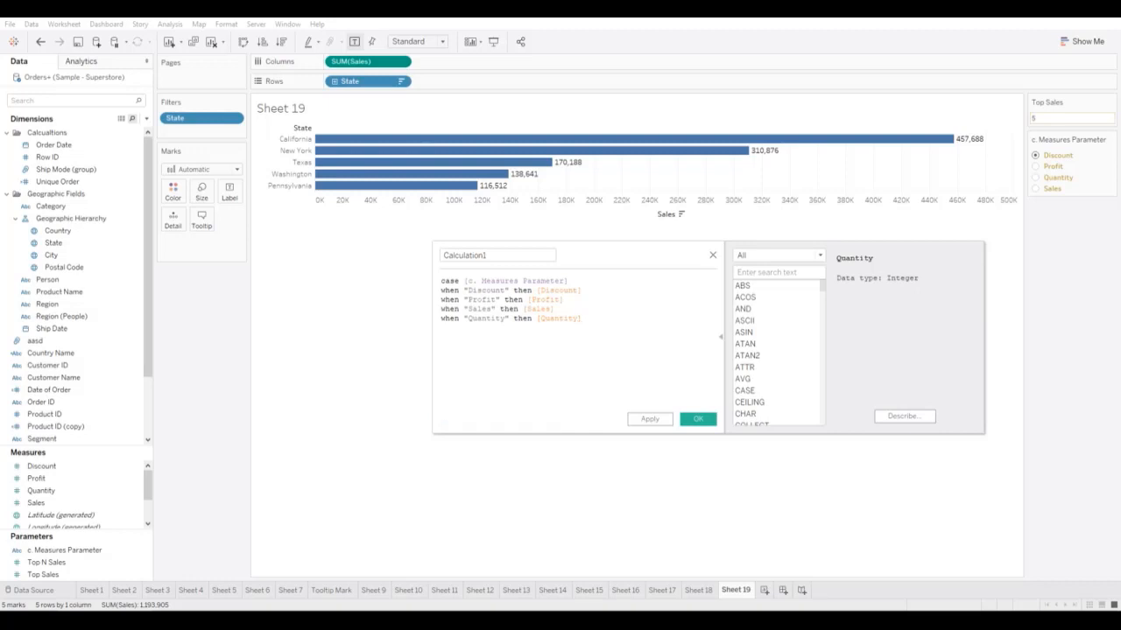
{"action": "type", "text": "END"}
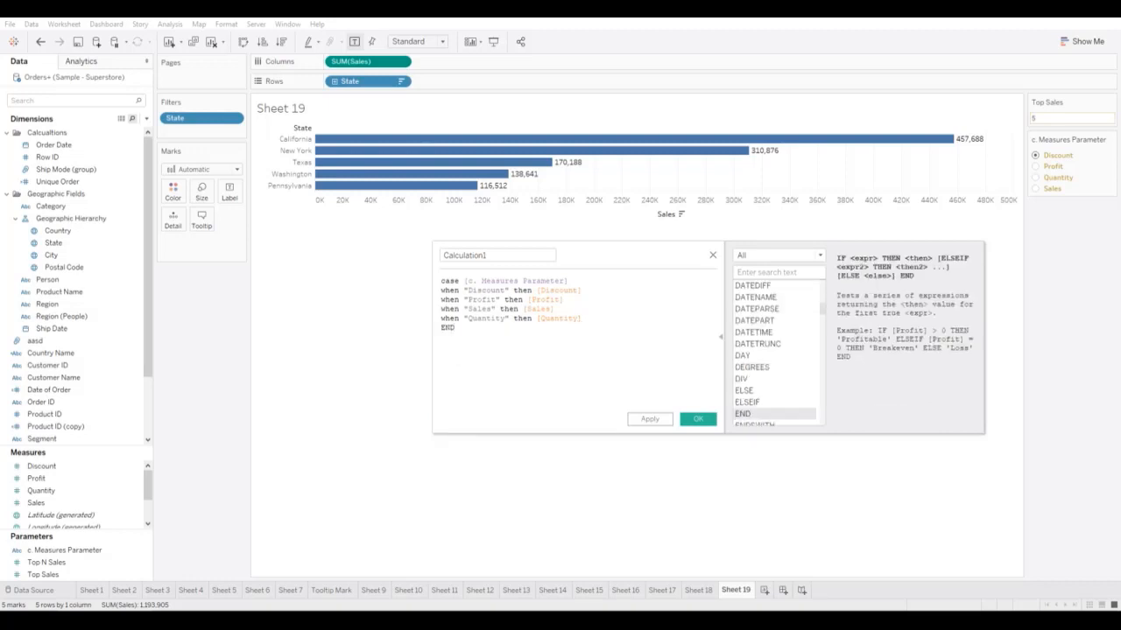
Step: Look up the CASE function in the function reference and compare its syntax with the written formula
{"action": "left_click", "coordinate": [776, 272]}
{"action": "type", "text": "c"}
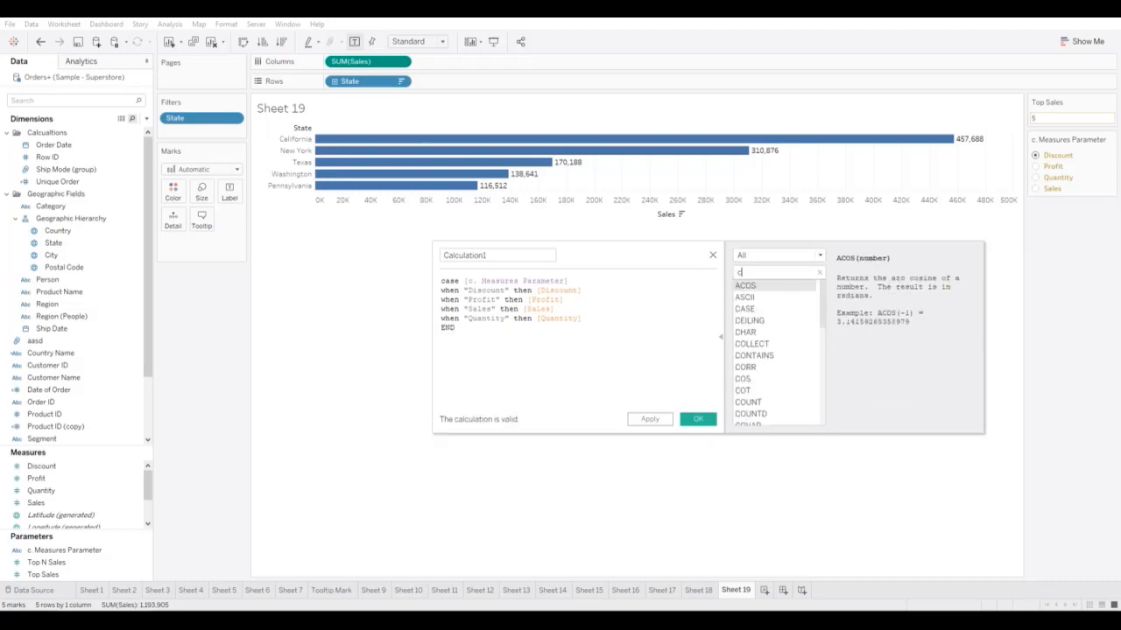
{"action": "type", "text": "ase"}
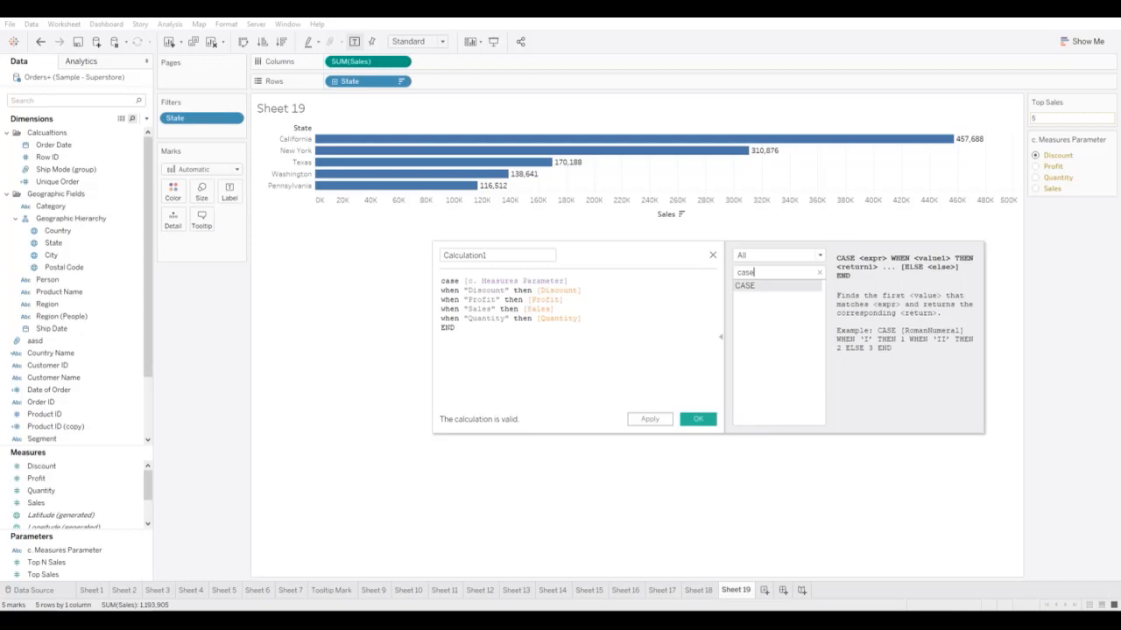
{"action": "double_click", "coordinate": [449, 281]}
{"action": "left_click_drag", "start_coordinate": [455, 327], "coordinate": [441, 281]}
{"action": "left_click", "coordinate": [456, 328]}
Step: Save the calculated field under its default name, Calculation1
{"action": "left_click_drag", "start_coordinate": [564, 254], "coordinate": [559, 253]}
{"action": "left_click", "coordinate": [491, 255]}
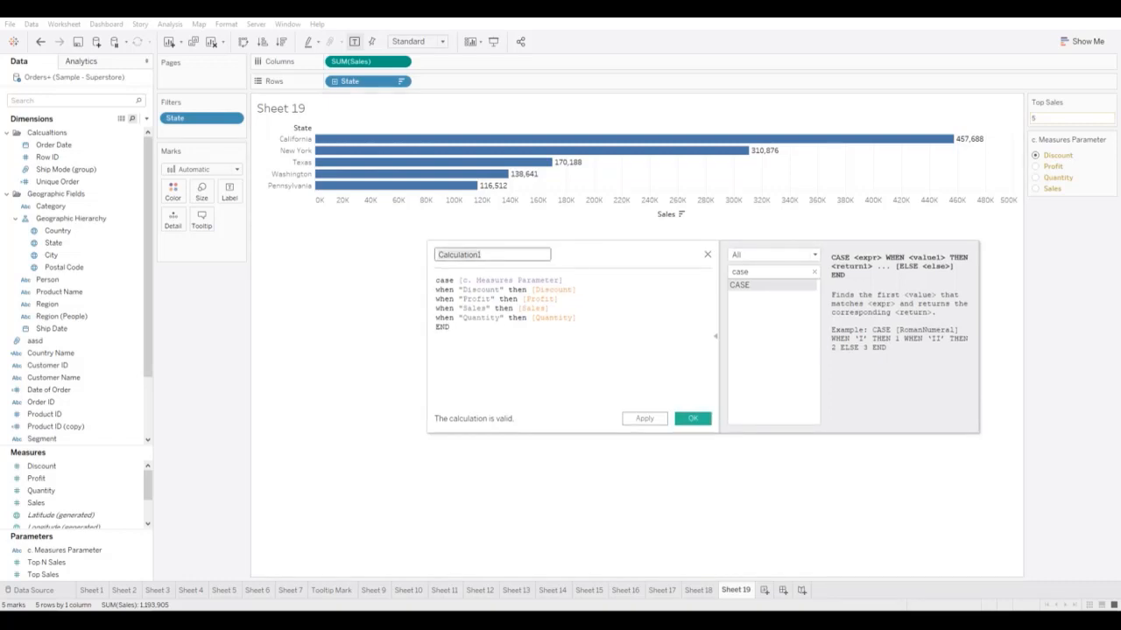
{"action": "left_click", "coordinate": [693, 418]}
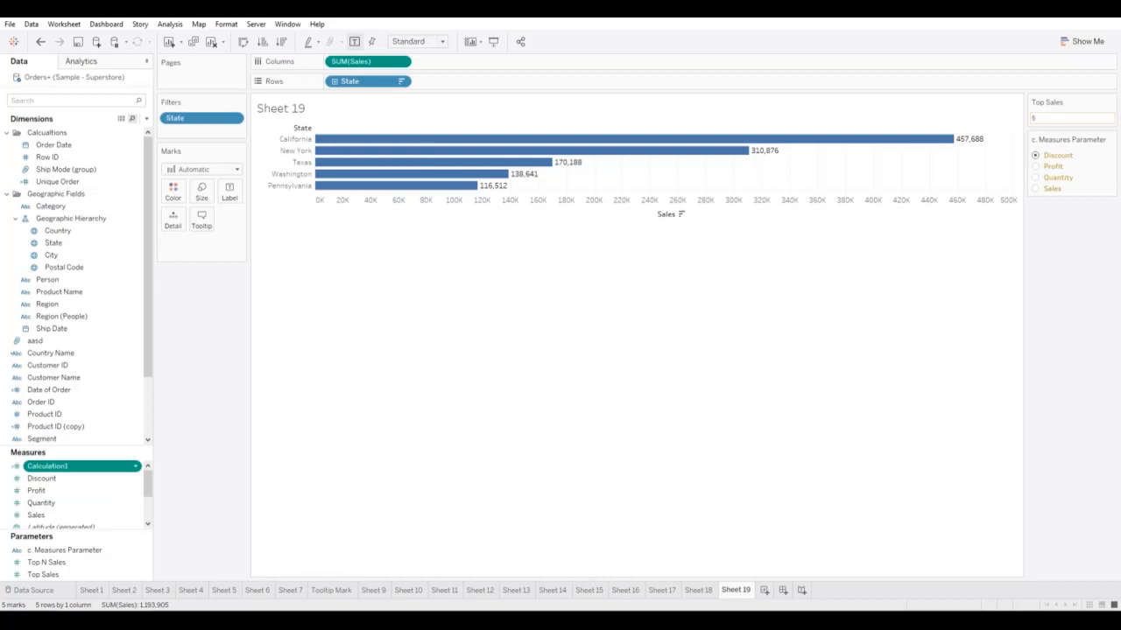
Step: Cycle c. Measures Parameter through Profit, Quantity, Sales and Discount to check the chart's response, ending on Sales
{"action": "left_click", "coordinate": [1036, 166]}
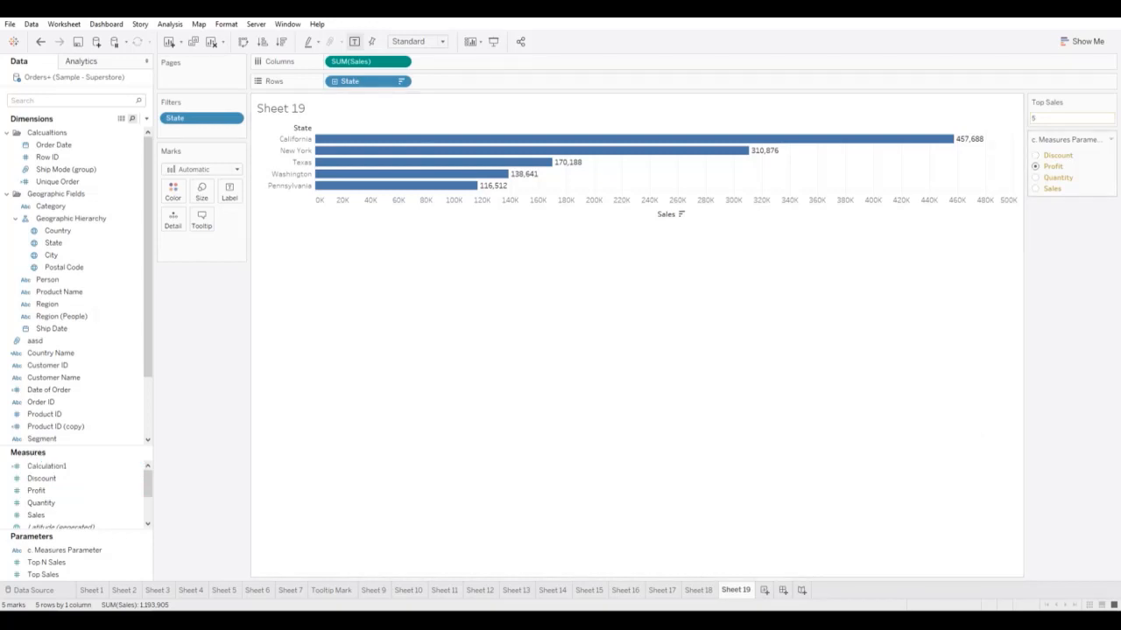
{"action": "left_click", "coordinate": [1036, 178]}
{"action": "left_click", "coordinate": [1035, 189]}
{"action": "left_click", "coordinate": [1036, 167]}
{"action": "left_click", "coordinate": [1036, 156]}
{"action": "left_click", "coordinate": [1036, 166]}
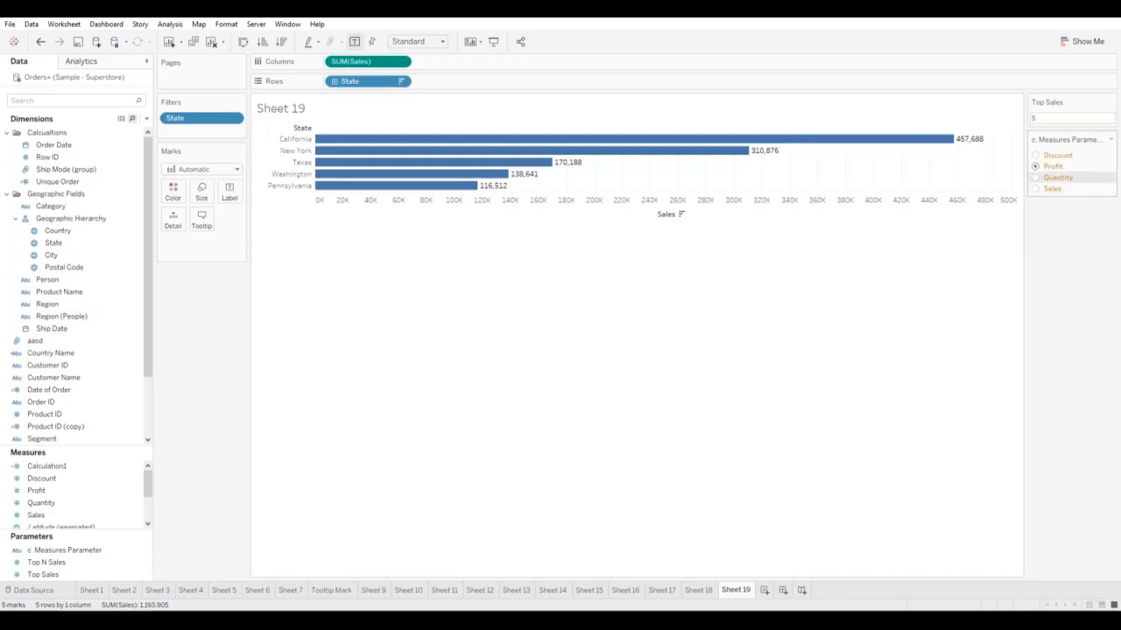
{"action": "left_click", "coordinate": [1035, 178]}
{"action": "left_click", "coordinate": [1035, 189]}
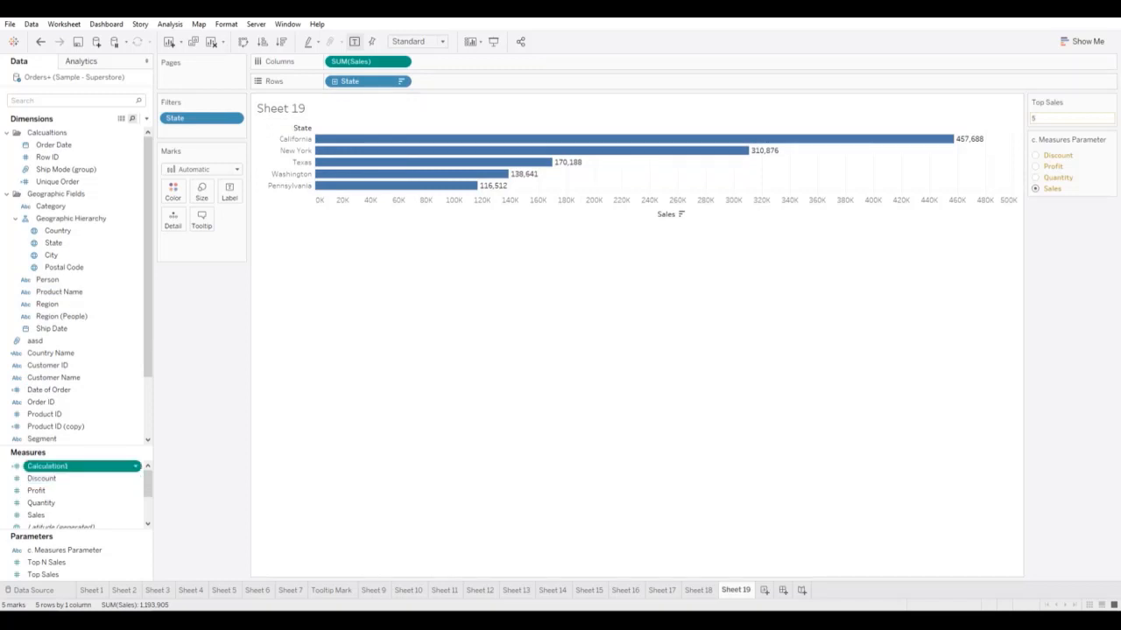
Step: Replace SUM(Sales) on Columns with Calculation1 and test the parameter with Quantity, Profit and Discount
{"action": "left_click_drag", "start_coordinate": [46, 465], "coordinate": [350, 61]}
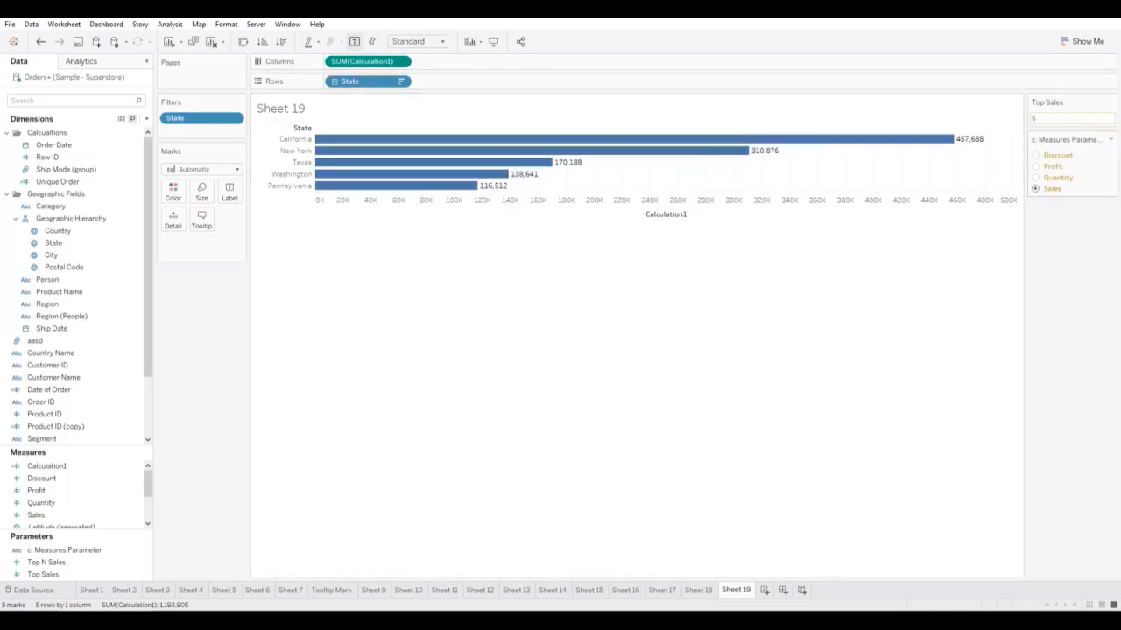
{"action": "left_click", "coordinate": [1035, 178]}
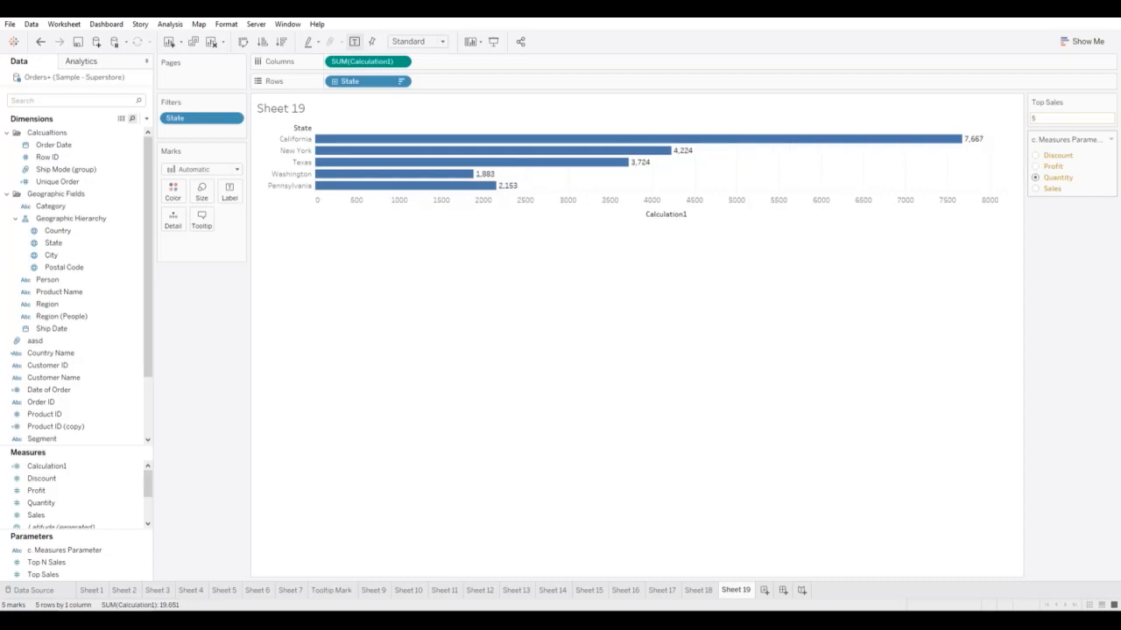
{"action": "left_click", "coordinate": [1035, 167]}
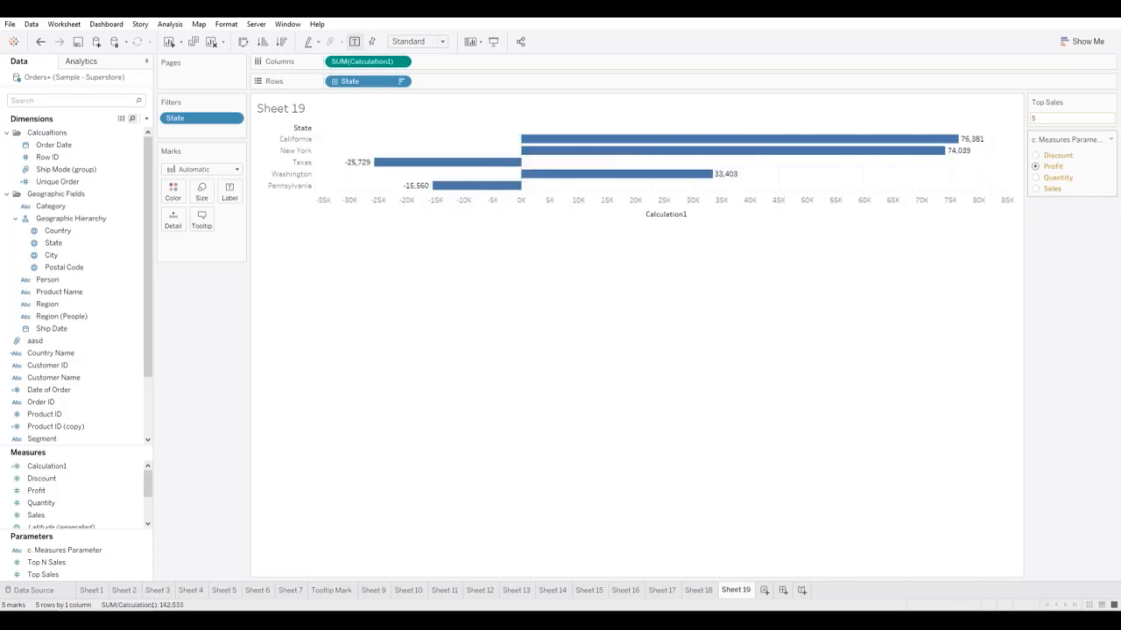
{"action": "left_click", "coordinate": [1035, 155]}
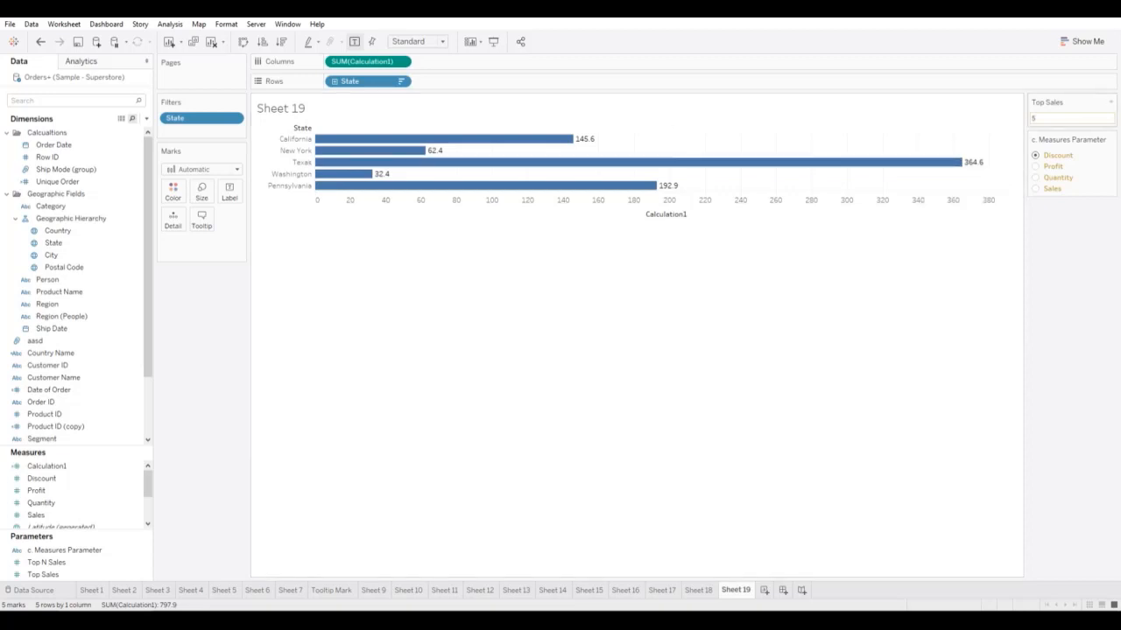
Step: Set the Top Sales parameter to 10
{"action": "left_click", "coordinate": [1036, 118]}
{"action": "type", "text": "10"}
{"action": "key", "text": "Return"}
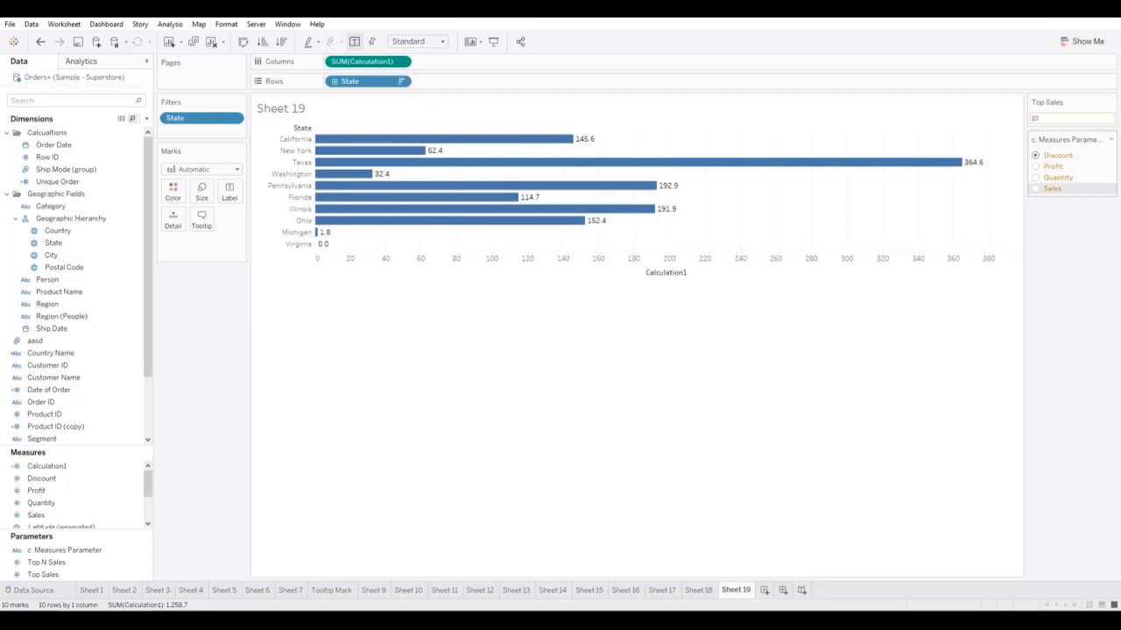
Step: Switch the measure to Sales and then Quantity, and sort the states in descending order by Calculation1
{"action": "left_click", "coordinate": [1051, 188]}
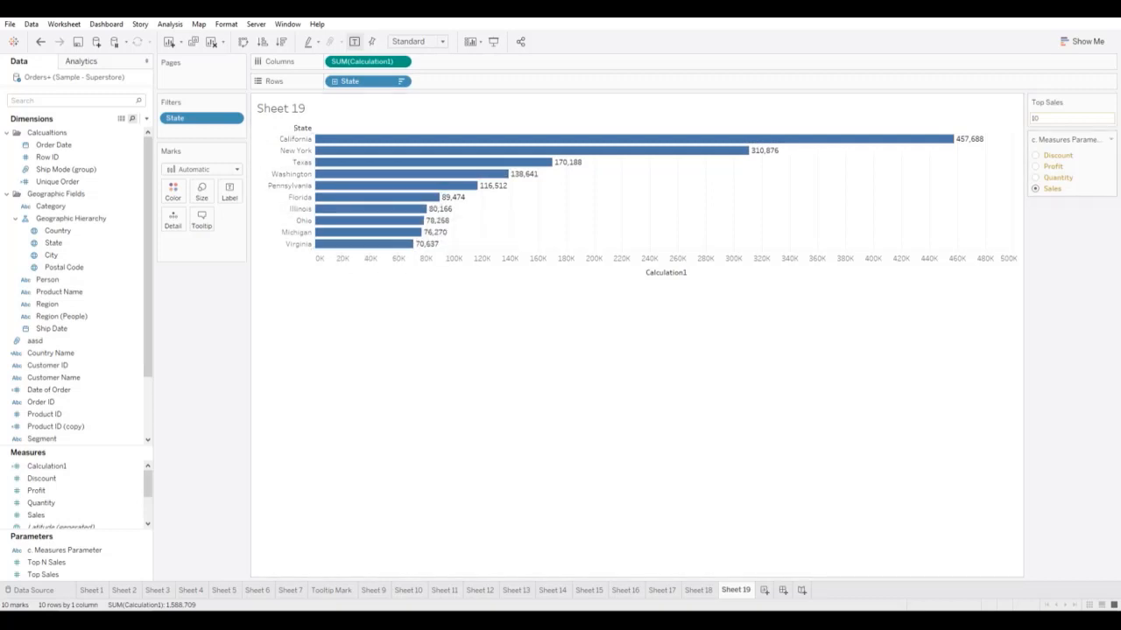
{"action": "left_click", "coordinate": [1035, 178]}
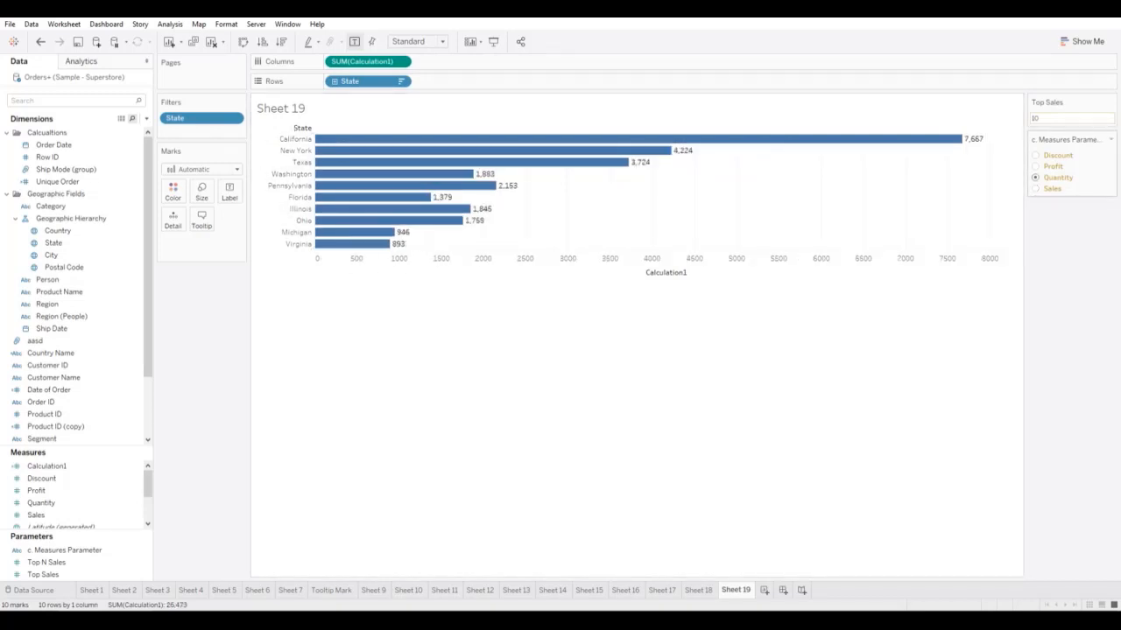
{"action": "double_click", "coordinate": [1036, 118]}
{"action": "left_click", "coordinate": [281, 42]}
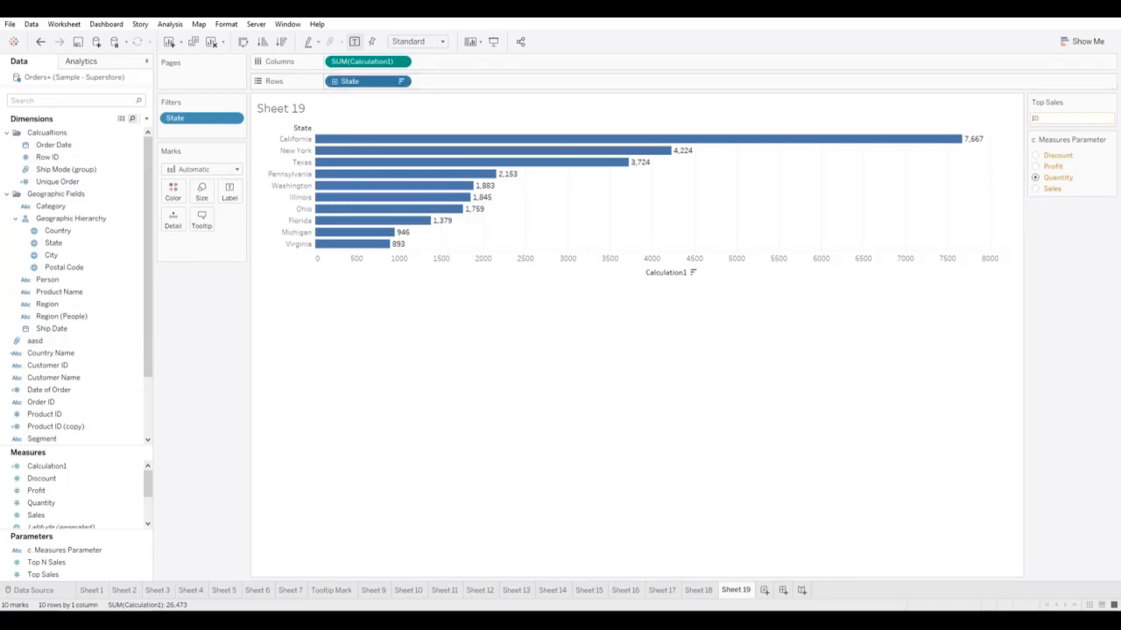
{"action": "left_click", "coordinate": [75, 231]}
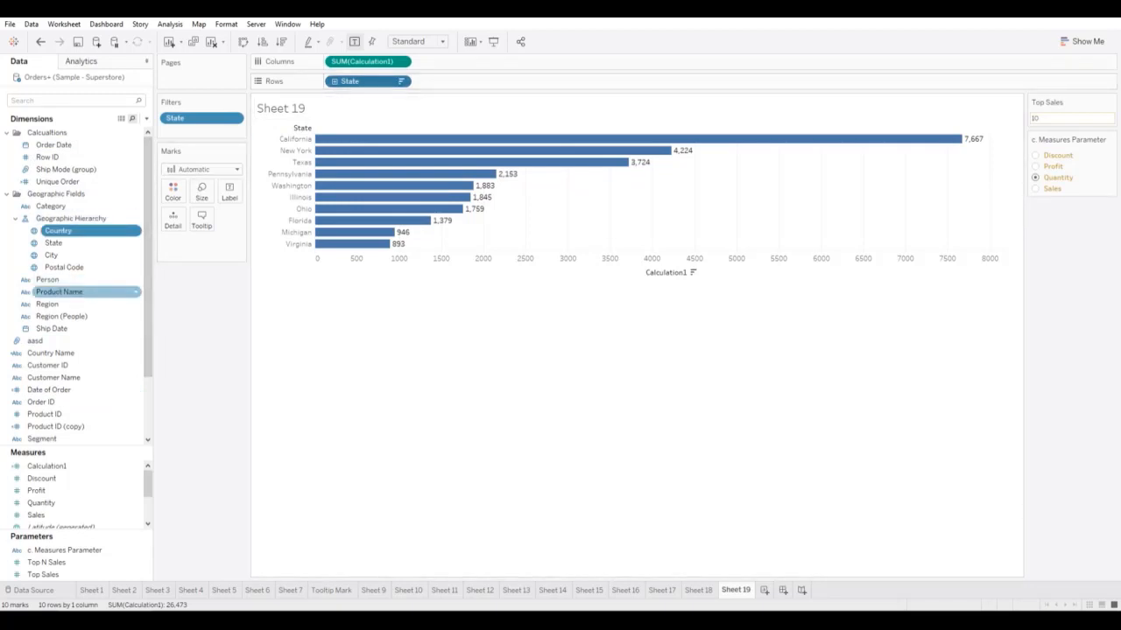
{"action": "left_click", "coordinate": [79, 279], "text": "shift"}
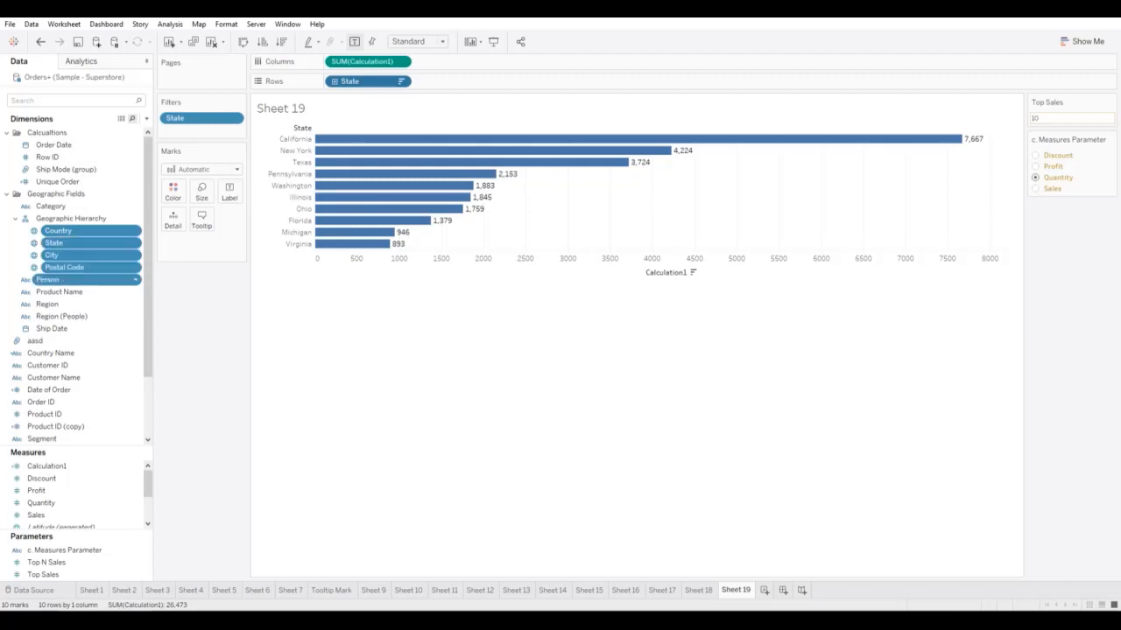
{"action": "left_click", "coordinate": [76, 232]}
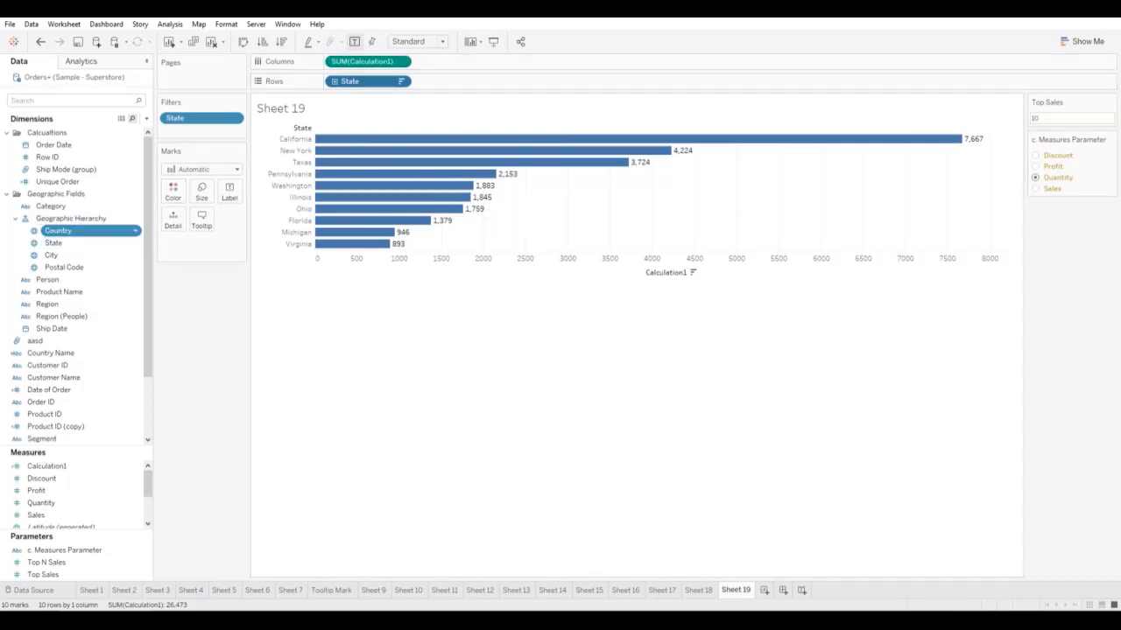
{"action": "key", "text": "Down"}
{"action": "key", "text": "Down"}
{"action": "key", "text": "Down"}
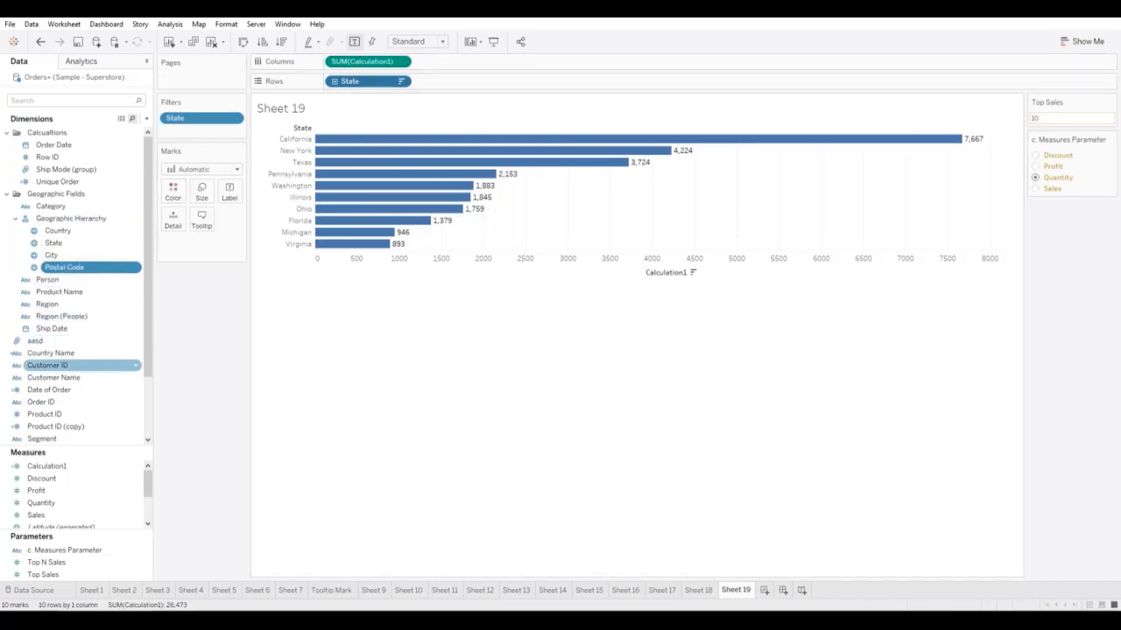
{"action": "left_click", "coordinate": [54, 366]}
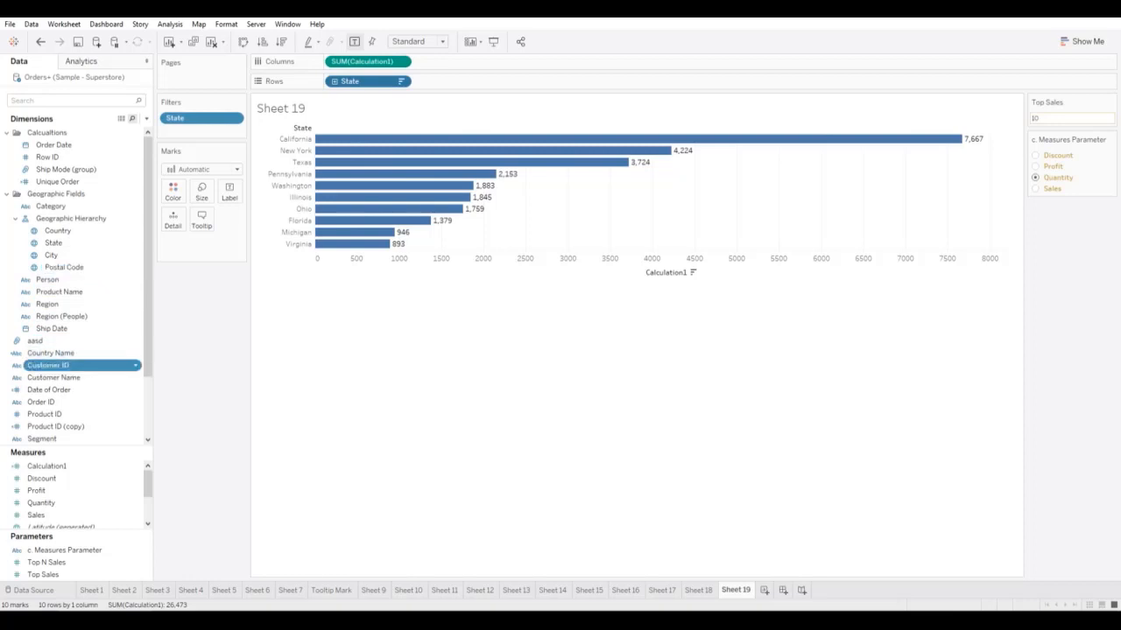
{"action": "left_click", "coordinate": [58, 378]}
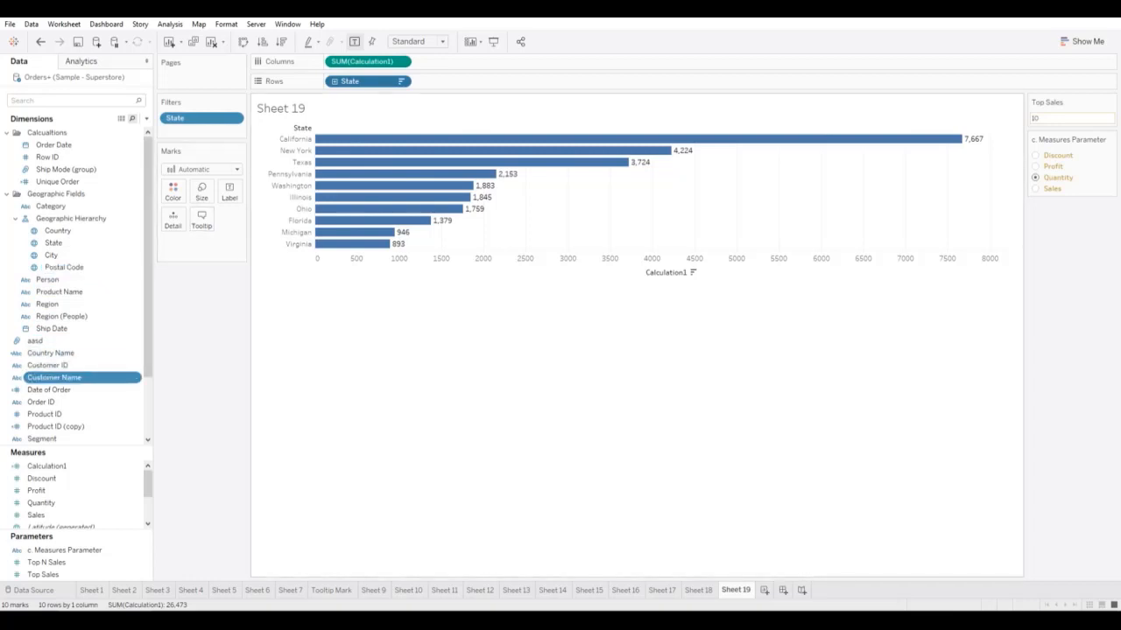
Step: Switch the measure to Sales and add a reference line on the Calculation1 axis driven by a new parameter with default settings
{"action": "mouse_move", "coordinate": [637, 154]}
{"action": "left_click", "coordinate": [1050, 189]}
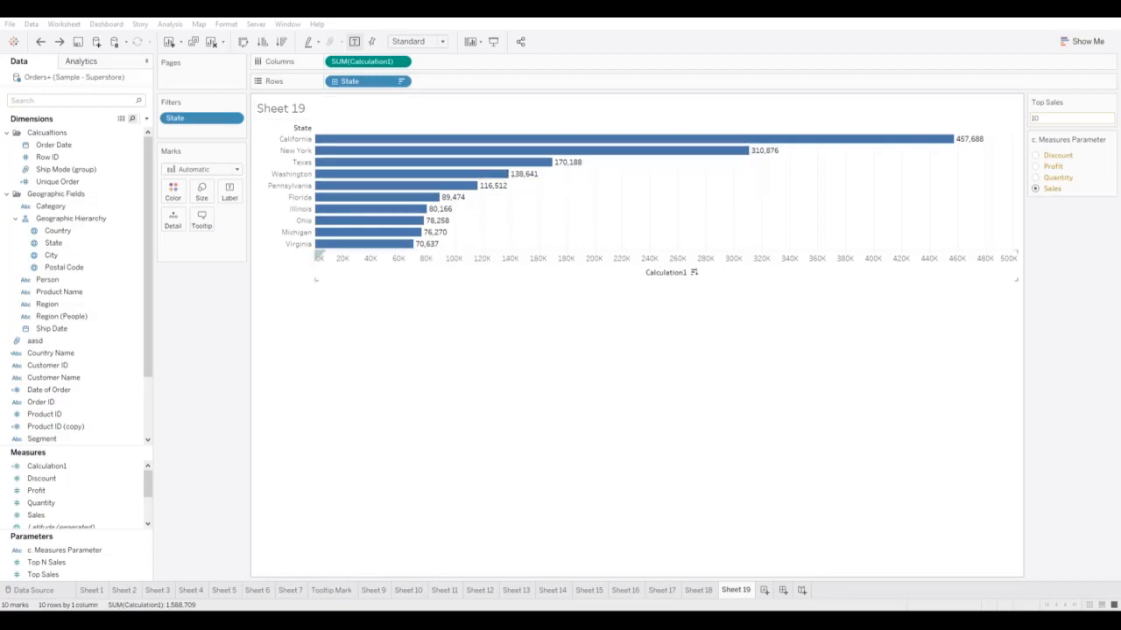
{"action": "right_click", "coordinate": [686, 263]}
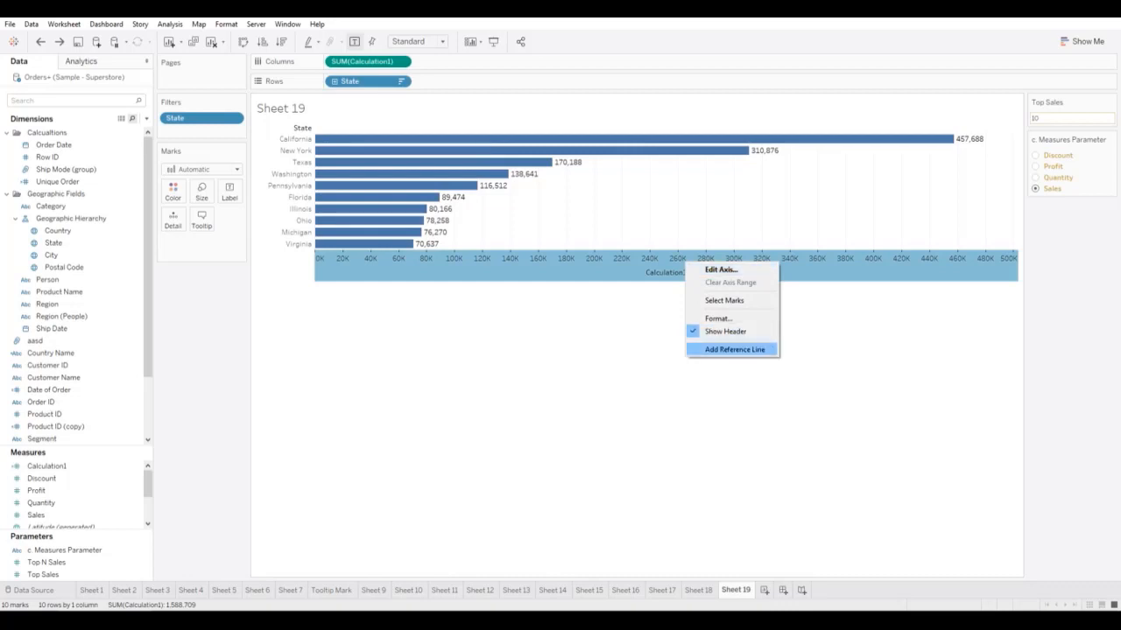
{"action": "left_click", "coordinate": [733, 349]}
{"action": "left_click_drag", "start_coordinate": [578, 173], "coordinate": [782, 261]}
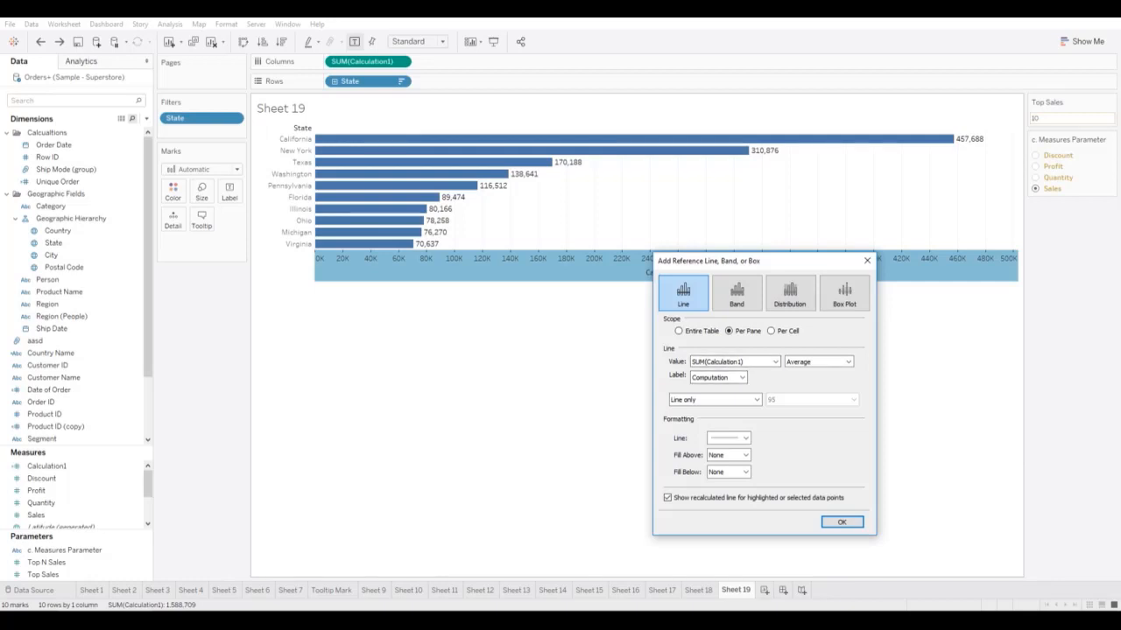
{"action": "left_click", "coordinate": [735, 361]}
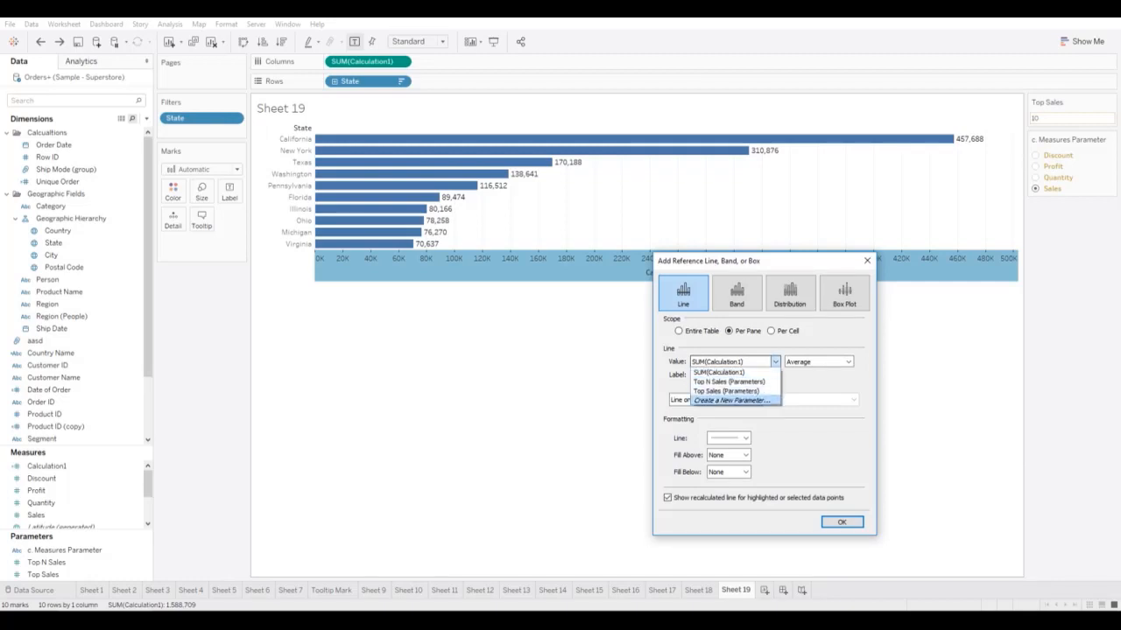
{"action": "left_click", "coordinate": [731, 401]}
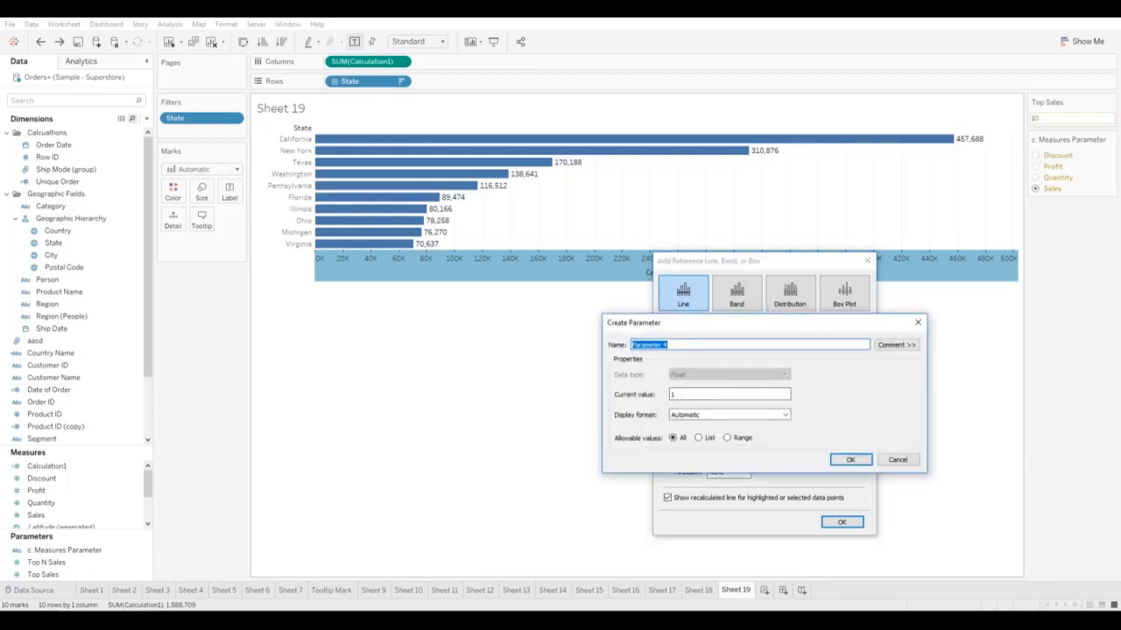
{"action": "left_click", "coordinate": [850, 460]}
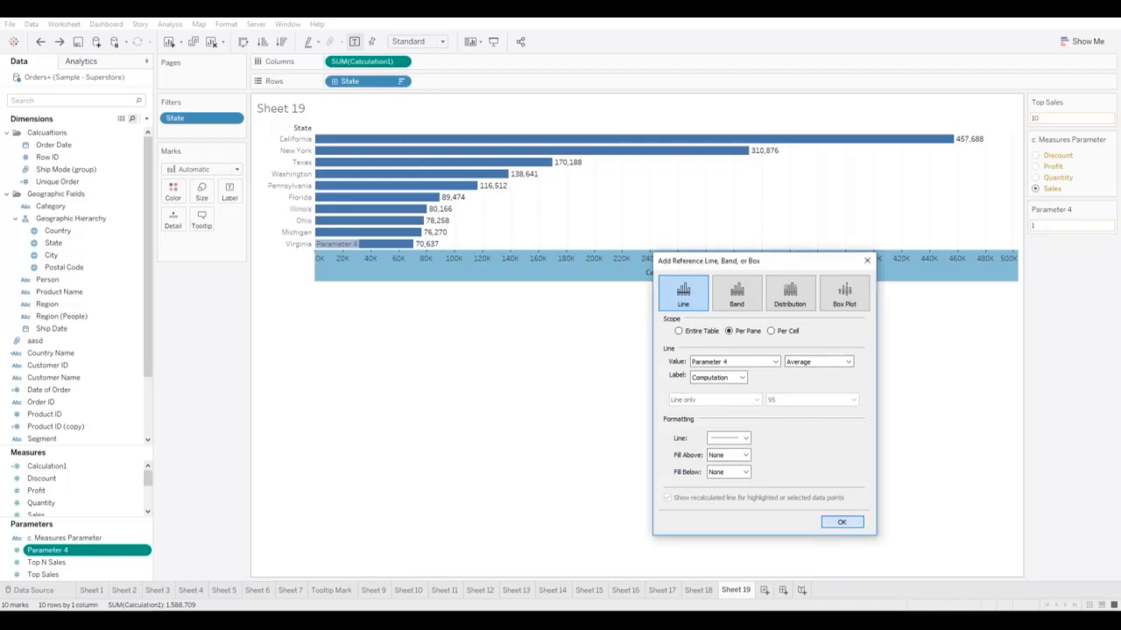
{"action": "left_click", "coordinate": [838, 521]}
Step: Set the Parameter 4 value to 50000 to reposition the reference line
{"action": "right_click", "coordinate": [64, 550]}
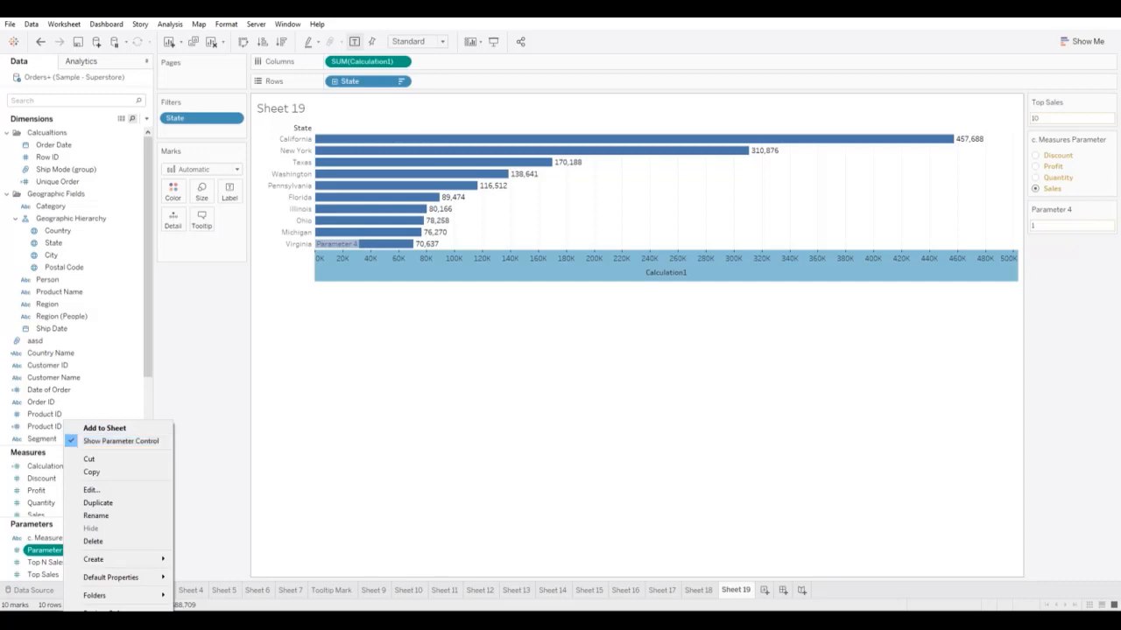
{"action": "left_click", "coordinate": [1039, 226]}
{"action": "type", "text": "50000"}
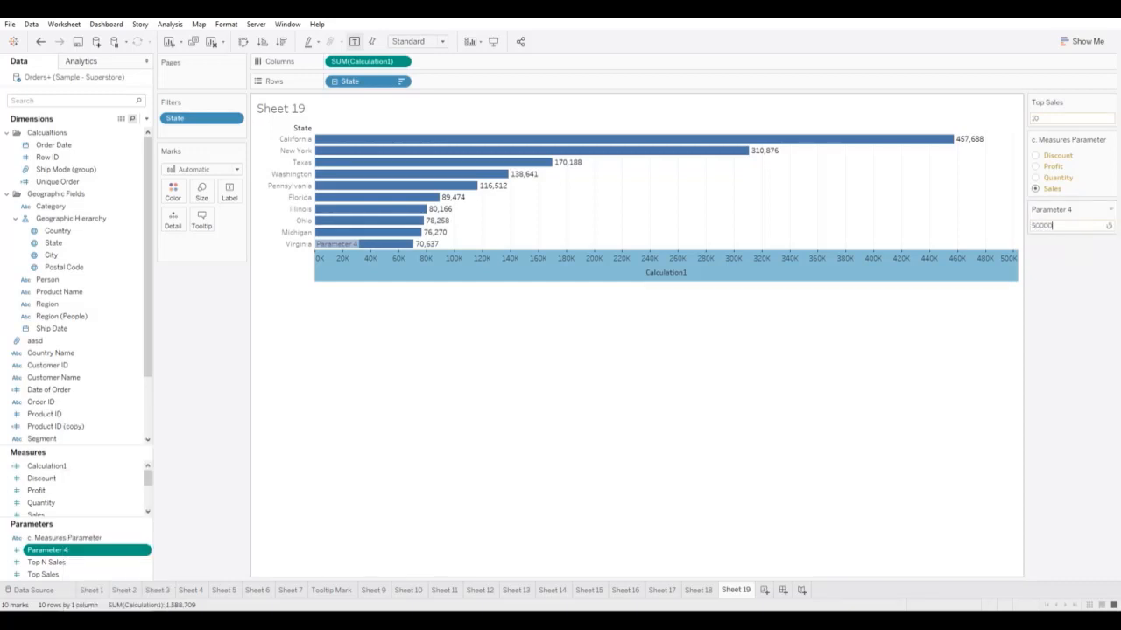
{"action": "key", "text": "Return"}
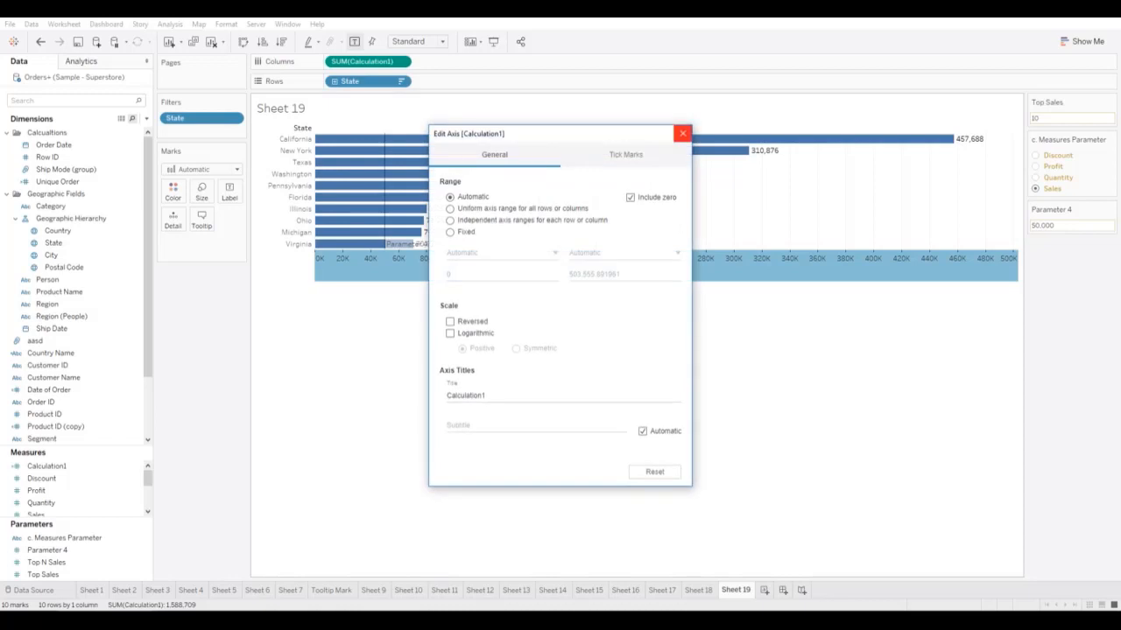
{"action": "left_click", "coordinate": [682, 133]}
Step: Edit the reference line to fill the area below it with black, comparing it with a light beige fill
{"action": "right_click", "coordinate": [747, 256]}
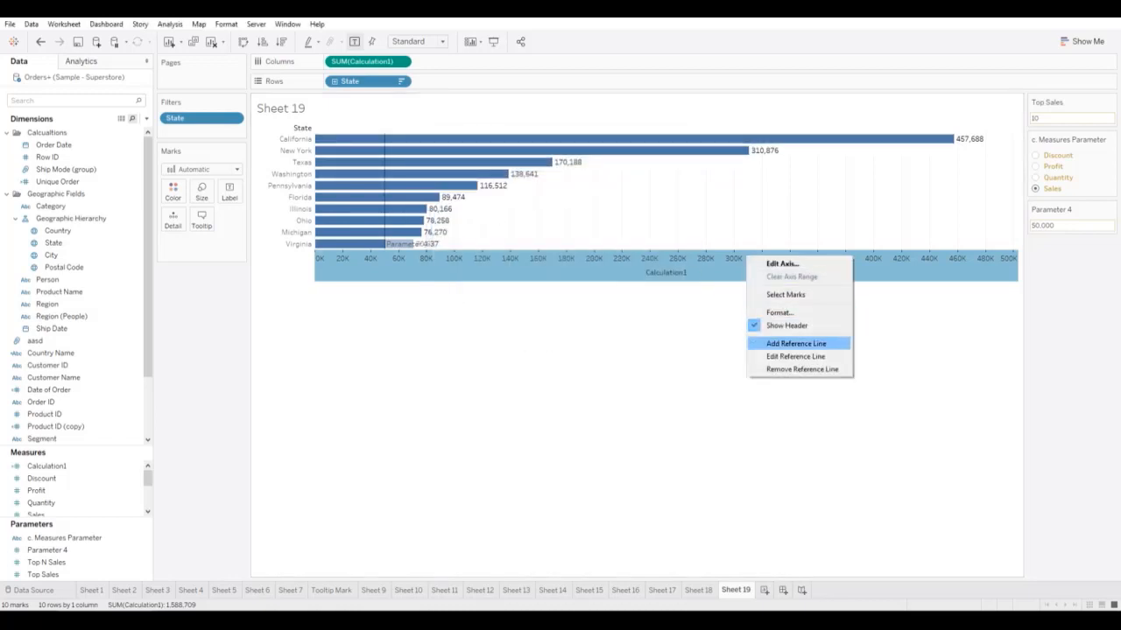
{"action": "left_click", "coordinate": [795, 357]}
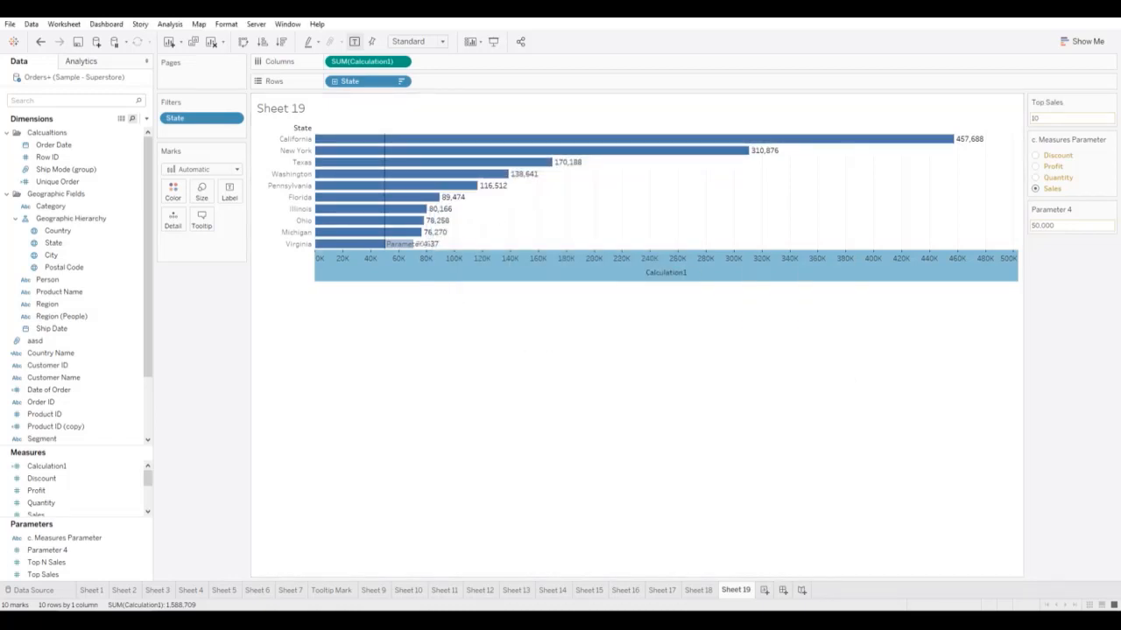
{"action": "left_click_drag", "start_coordinate": [573, 172], "coordinate": [868, 214]}
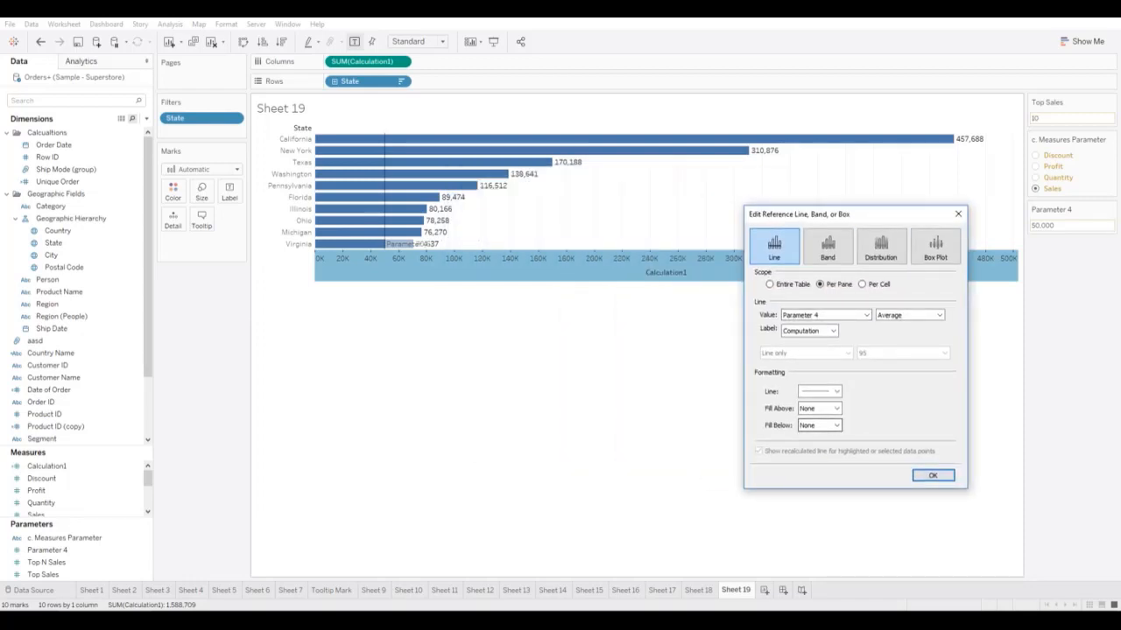
{"action": "left_click", "coordinate": [818, 424]}
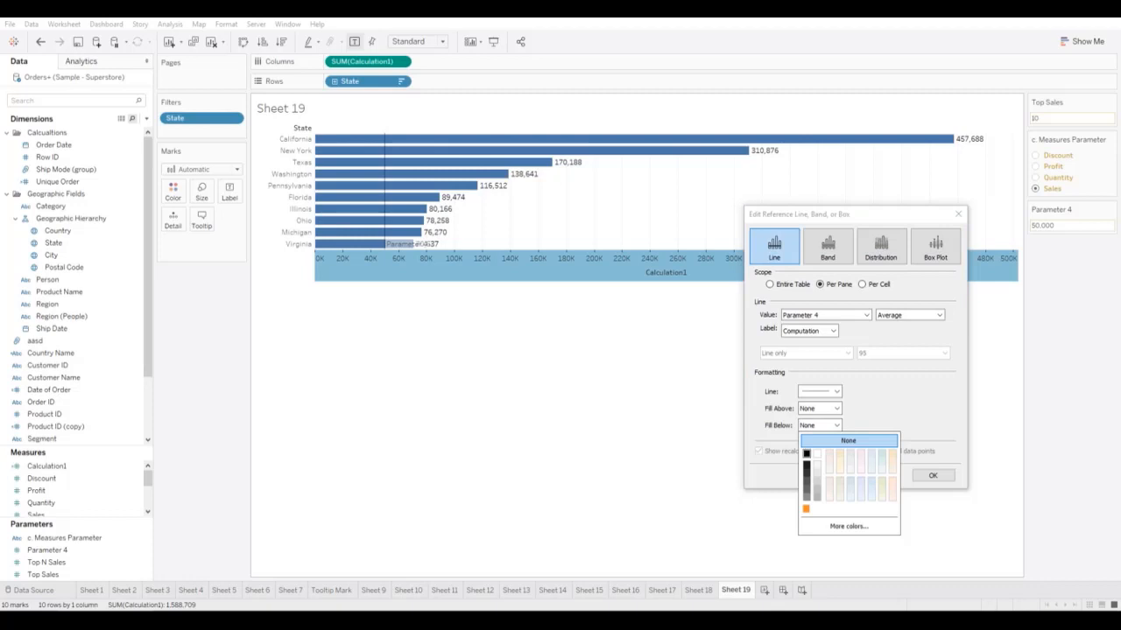
{"action": "left_click", "coordinate": [806, 453]}
{"action": "left_click", "coordinate": [818, 425]}
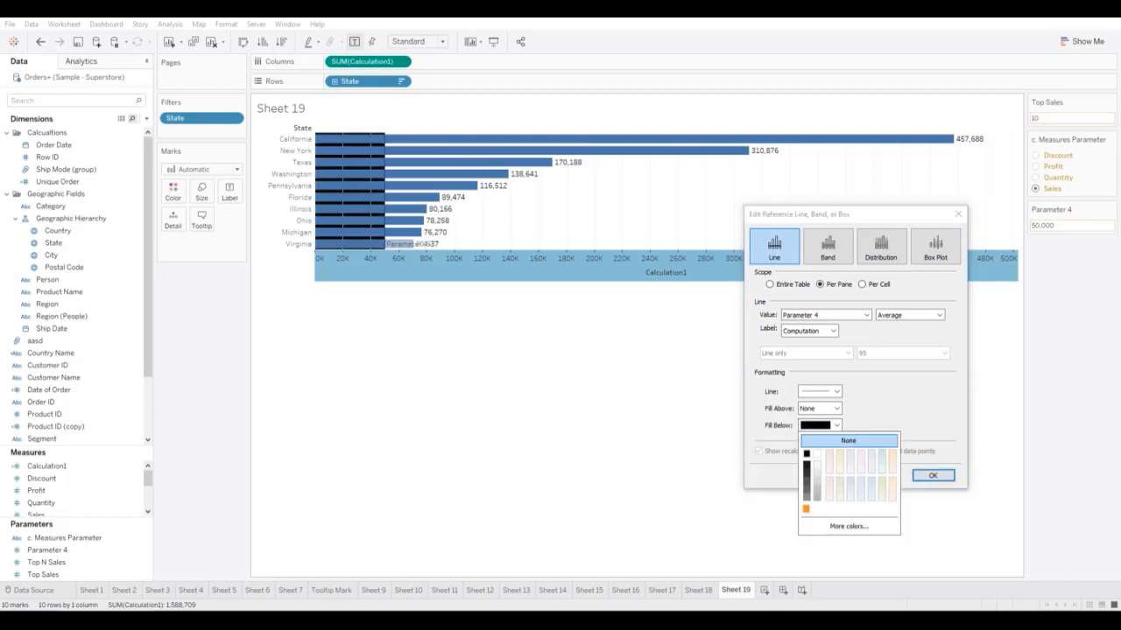
{"action": "left_click", "coordinate": [823, 490]}
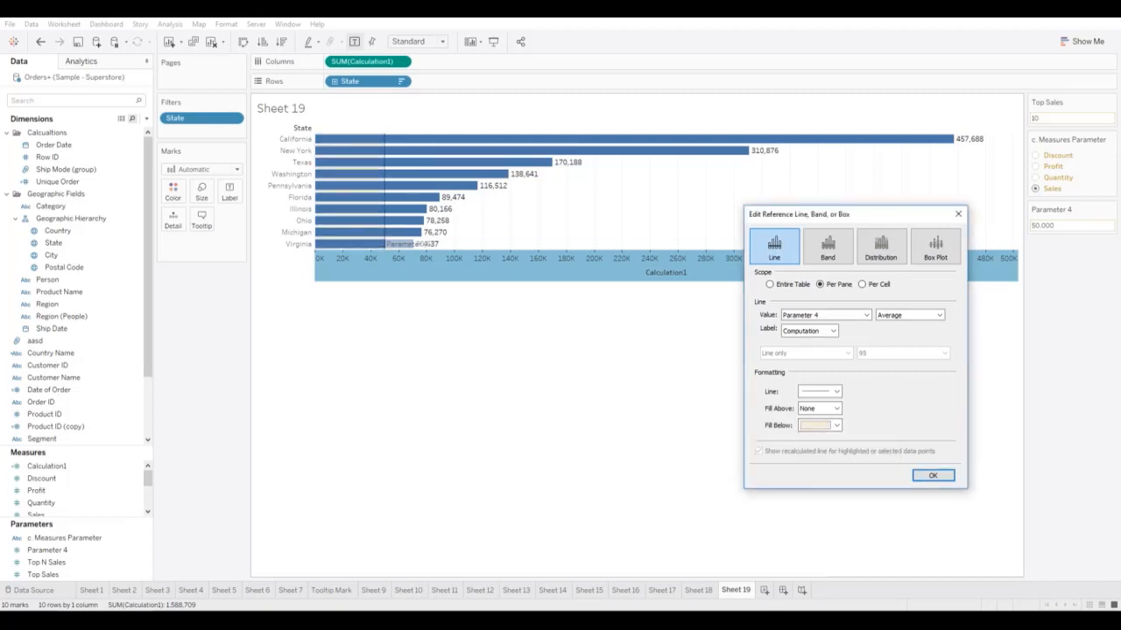
{"action": "left_click", "coordinate": [819, 425]}
{"action": "left_click", "coordinate": [807, 453]}
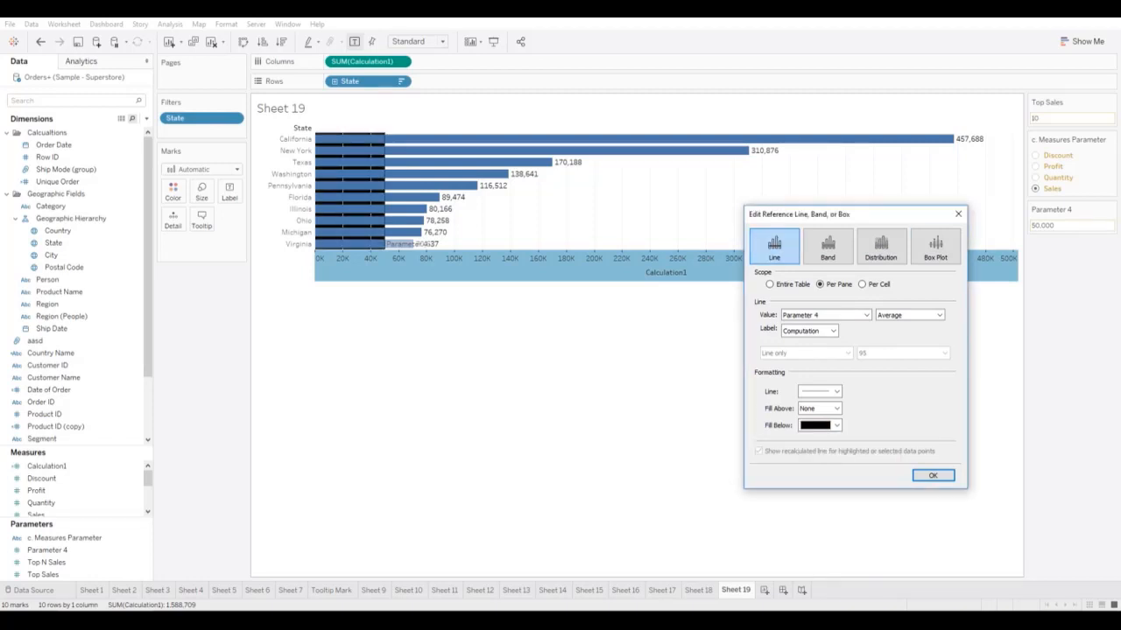
Step: Try the Sum and Total aggregations for the reference line, and finish with the Average of SUM(Calculation1)
{"action": "left_click", "coordinate": [912, 315]}
{"action": "left_click", "coordinate": [912, 315]}
{"action": "left_click", "coordinate": [912, 315]}
{"action": "left_click", "coordinate": [886, 335]}
{"action": "left_click", "coordinate": [913, 315]}
{"action": "left_click", "coordinate": [886, 326]}
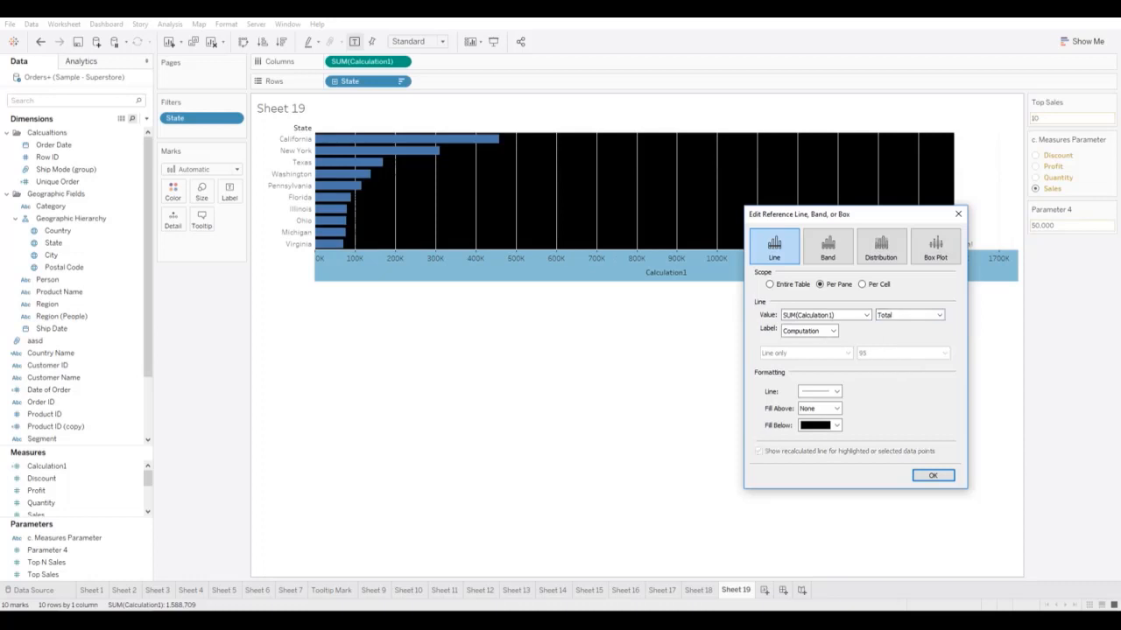
{"action": "left_click", "coordinate": [912, 315]}
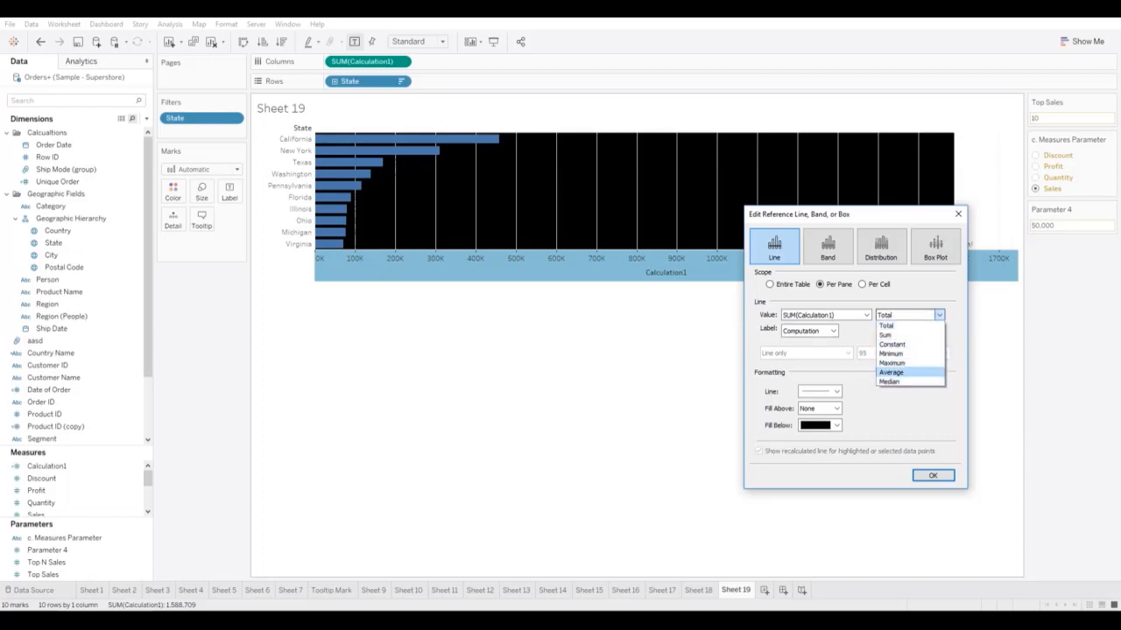
{"action": "left_click", "coordinate": [890, 372]}
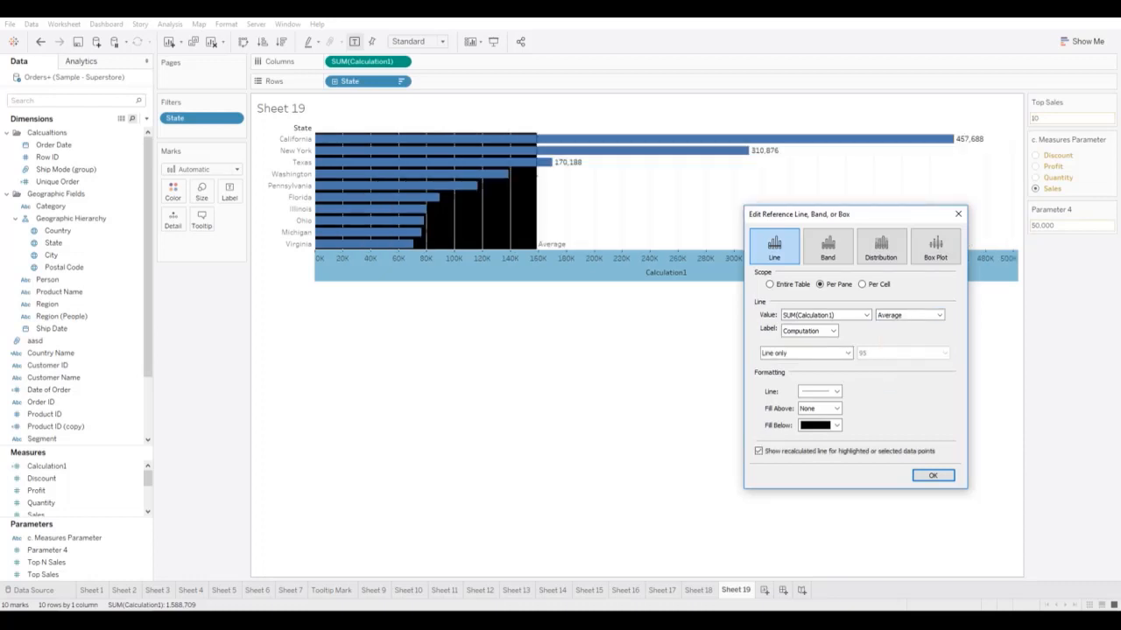
{"action": "key", "text": "Return"}
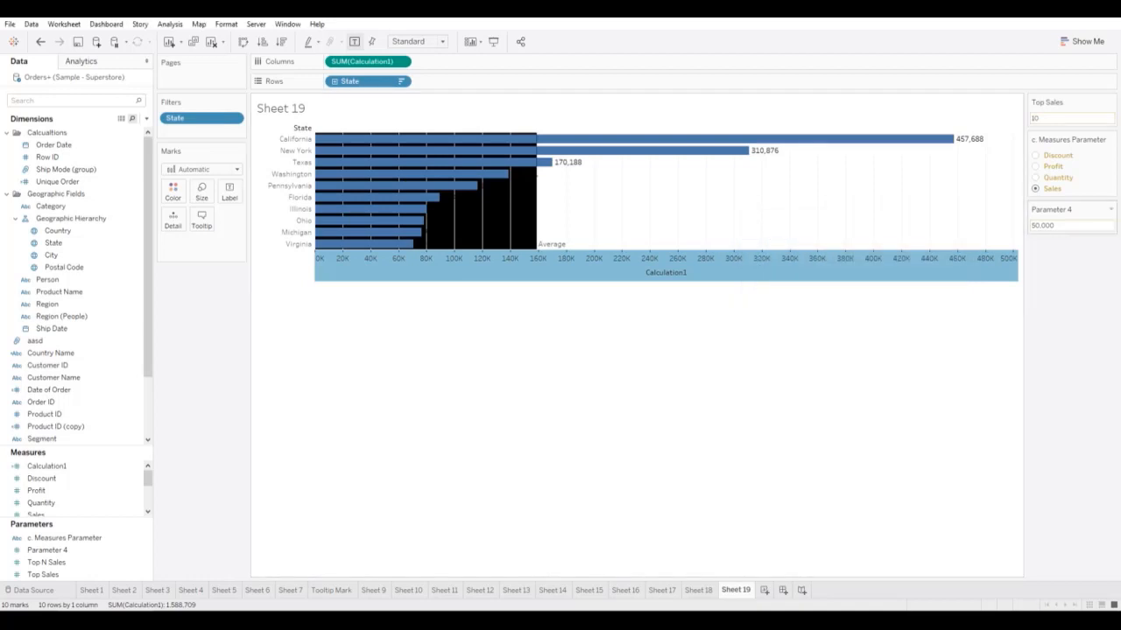
Step: Set the Top Sales parameter to 50, keeping Parameter 4 as a type-in control
{"action": "left_click", "coordinate": [1110, 209]}
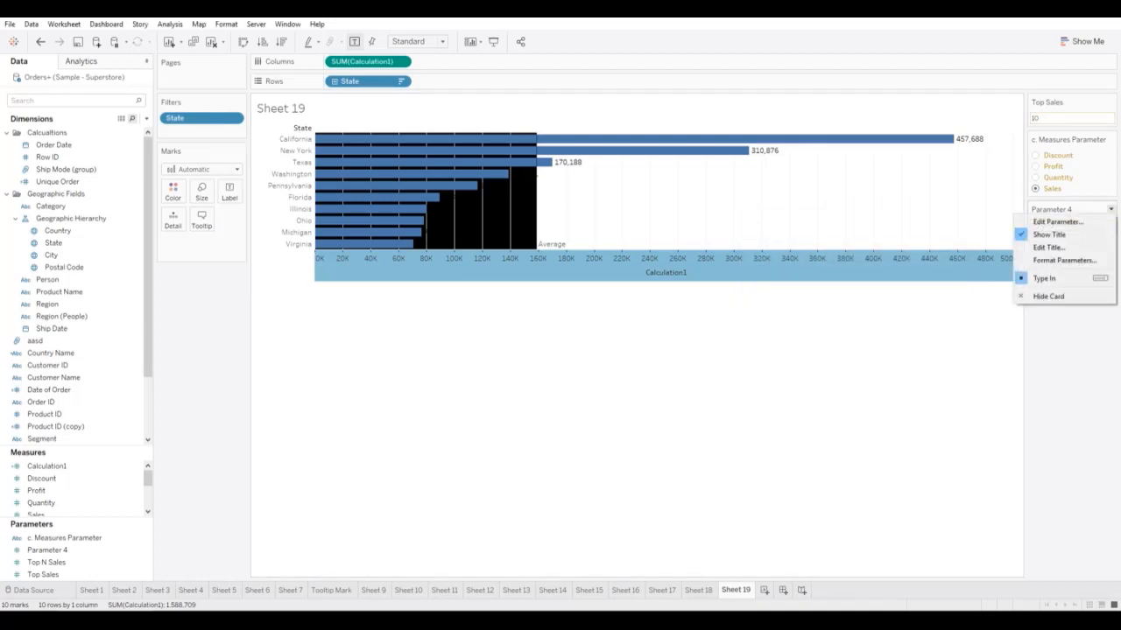
{"action": "left_click", "coordinate": [1044, 277]}
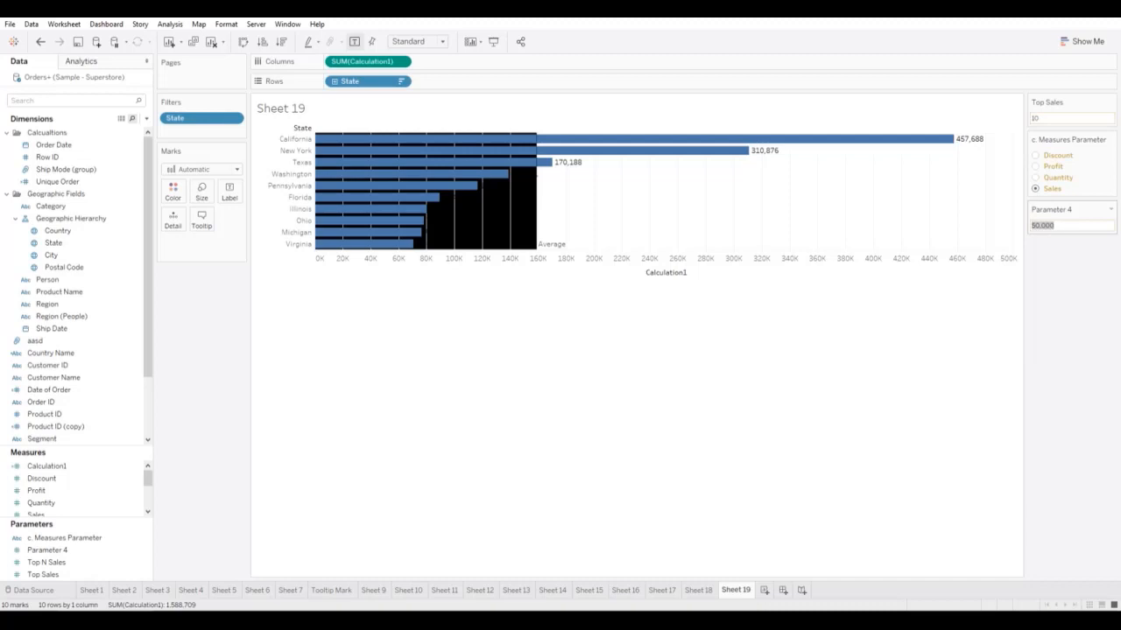
{"action": "left_click", "coordinate": [1041, 118]}
{"action": "type", "text": "50"}
{"action": "key", "text": "Return"}
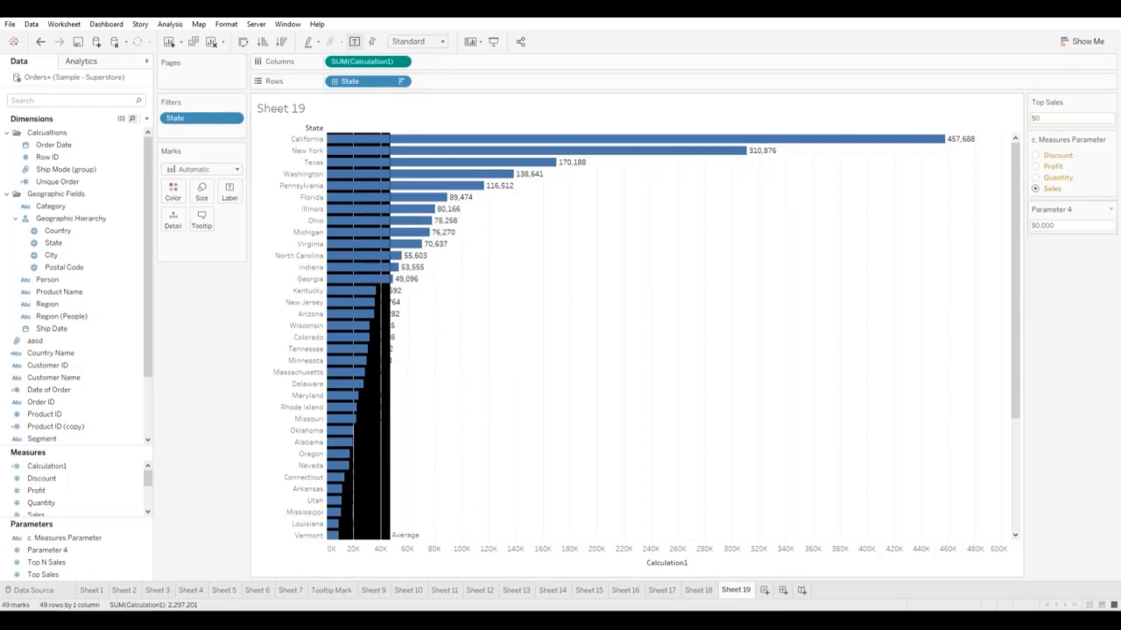
Step: Set Parameter 4 to 60000 and then to 75000 to test its effect on the reference line
{"action": "triple_click", "coordinate": [1049, 226]}
{"action": "type", "text": "60000"}
{"action": "key", "text": "Return"}
{"action": "left_click", "coordinate": [1049, 226]}
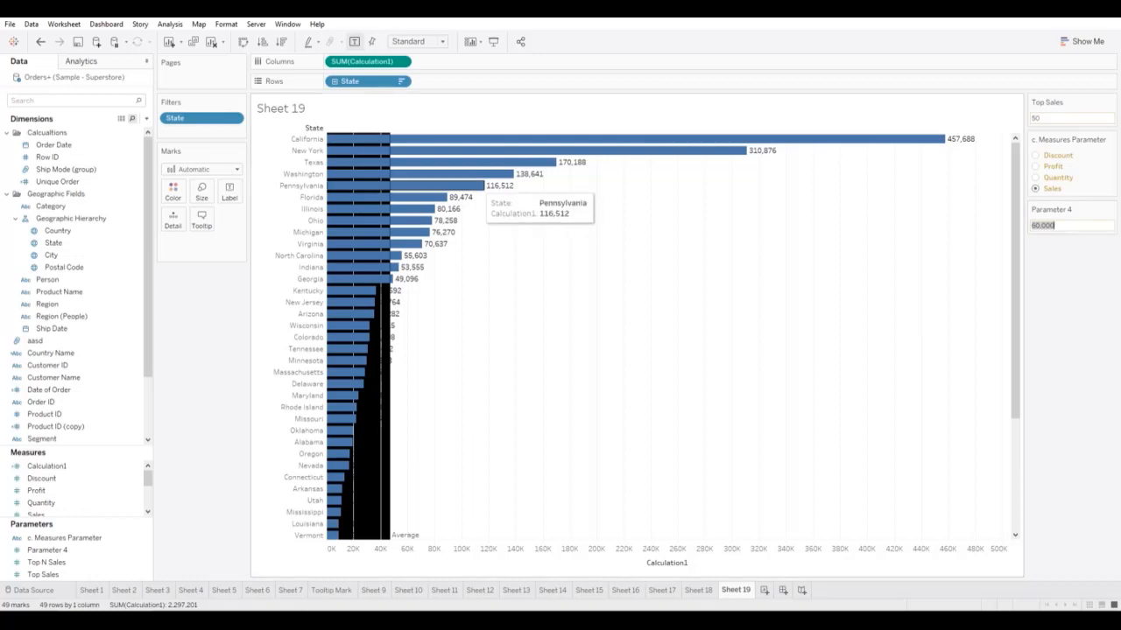
{"action": "type", "text": "75000"}
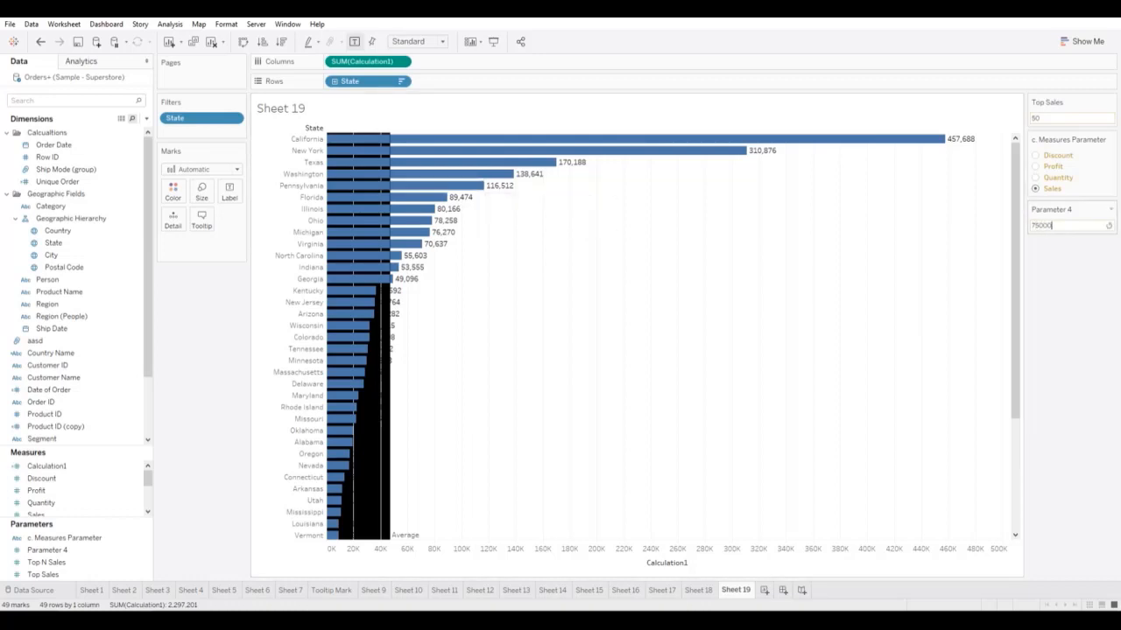
{"action": "key", "text": "Return"}
{"action": "left_click", "coordinate": [1048, 226]}
{"action": "mouse_move", "coordinate": [390, 533]}
{"action": "right_click", "coordinate": [562, 548]}
{"action": "left_click", "coordinate": [587, 435]}
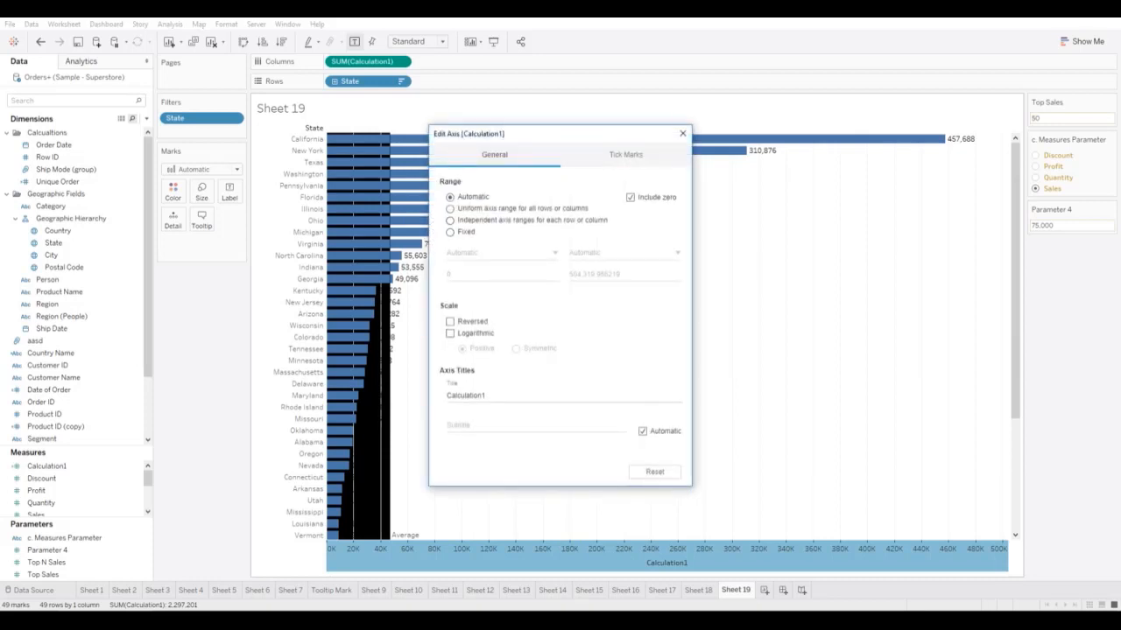
{"action": "left_click", "coordinate": [682, 133]}
Step: Edit the Calculation1 reference line to cover the entire table and show its value as the label
{"action": "right_click", "coordinate": [609, 550]}
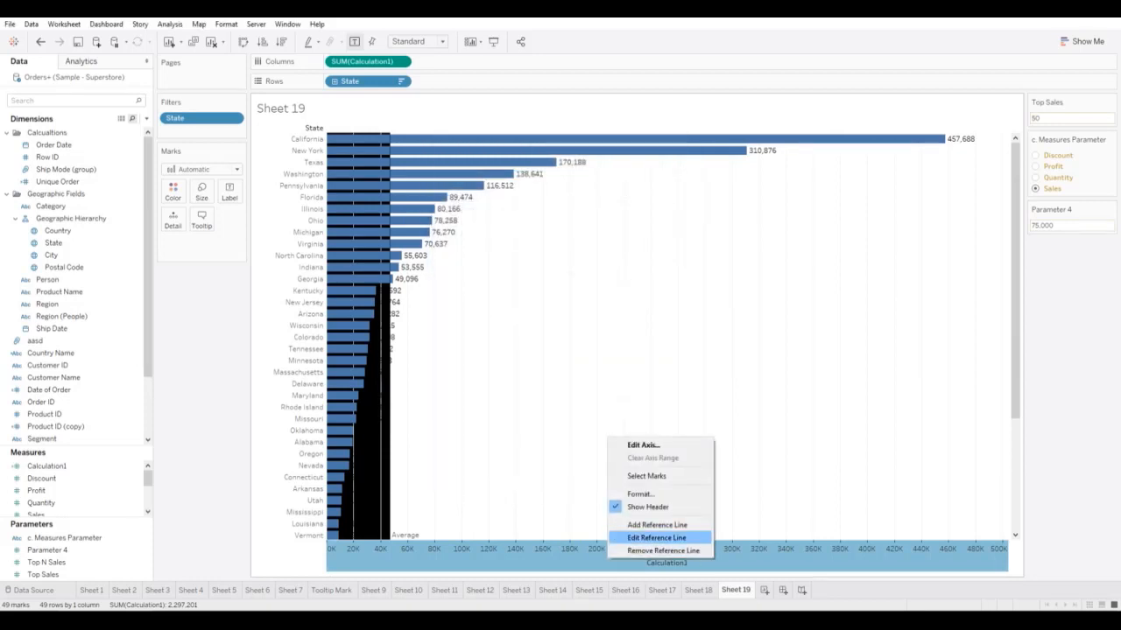
{"action": "left_click", "coordinate": [656, 537]}
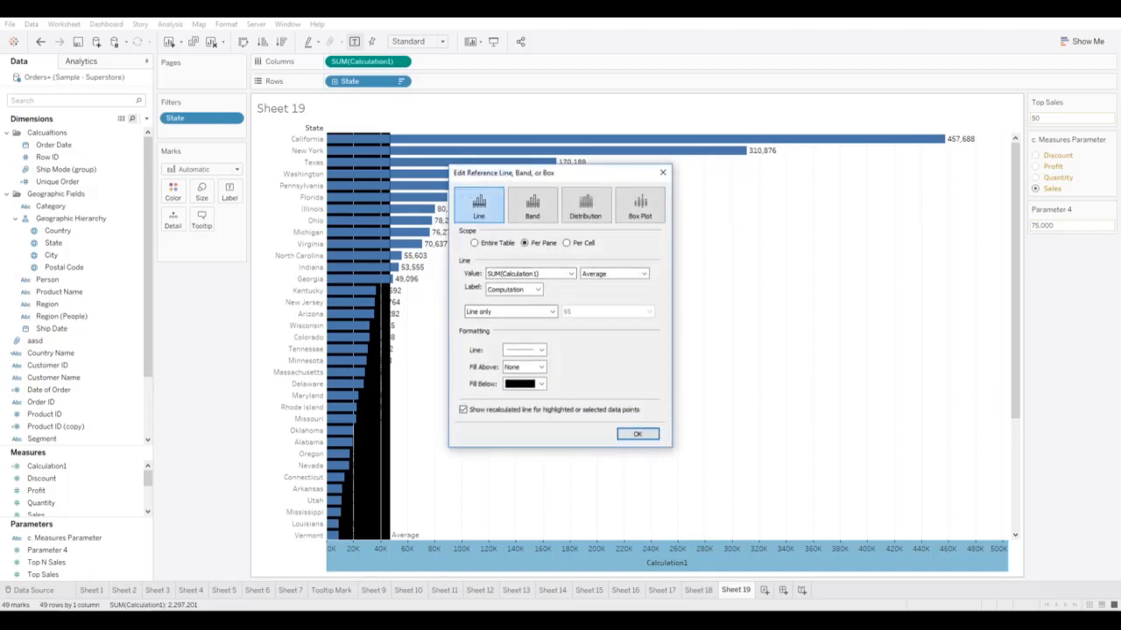
{"action": "left_click", "coordinate": [476, 243]}
{"action": "left_click_drag", "start_coordinate": [525, 172], "coordinate": [697, 177]}
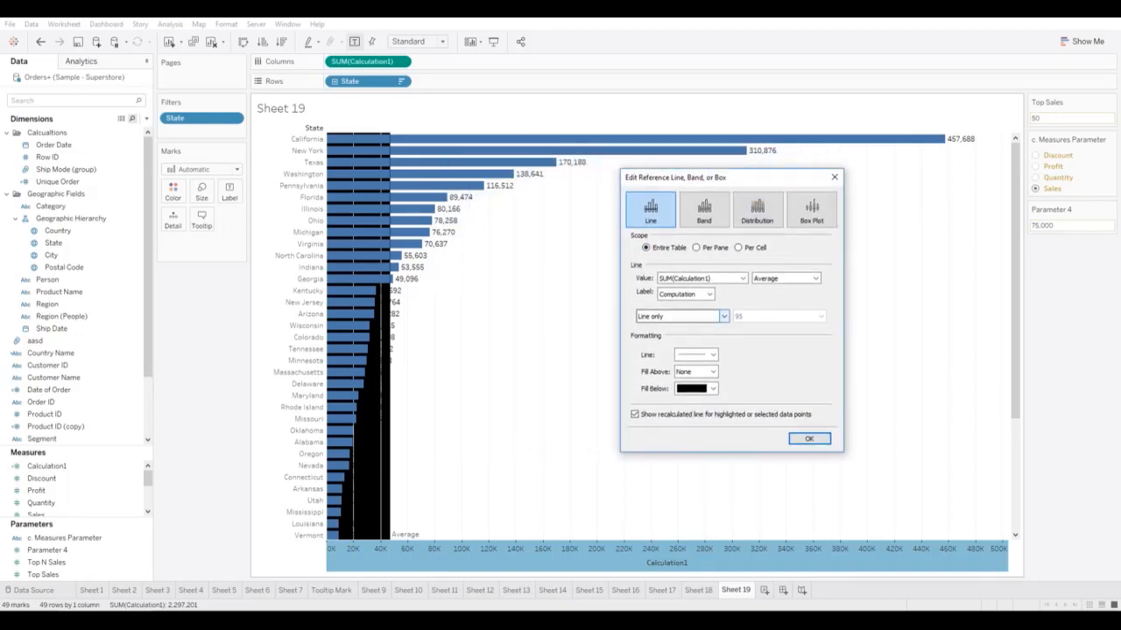
{"action": "left_click", "coordinate": [684, 294]}
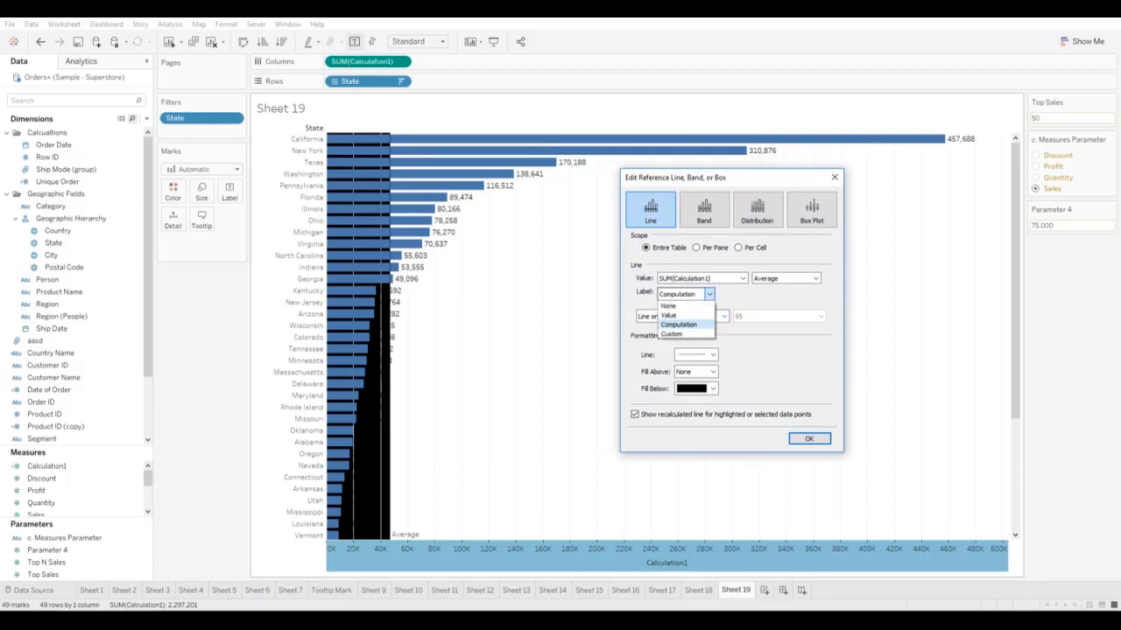
{"action": "left_click", "coordinate": [669, 315]}
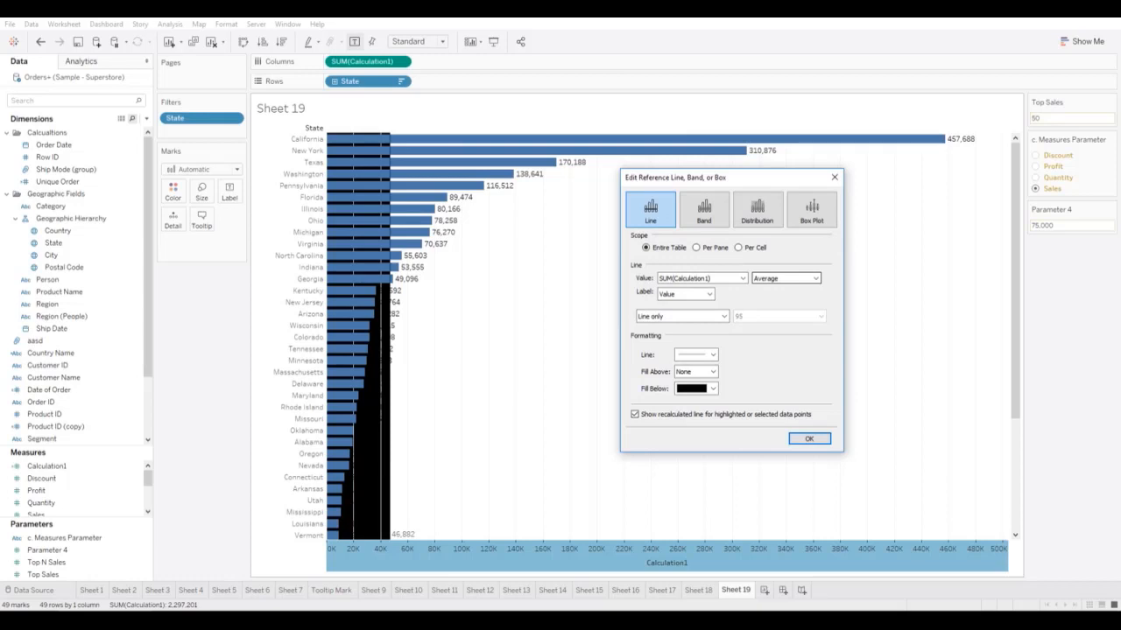
Step: Try the Total, Sum, Constant and Maximum aggregations for the reference line, and return it to Average
{"action": "left_click", "coordinate": [785, 277]}
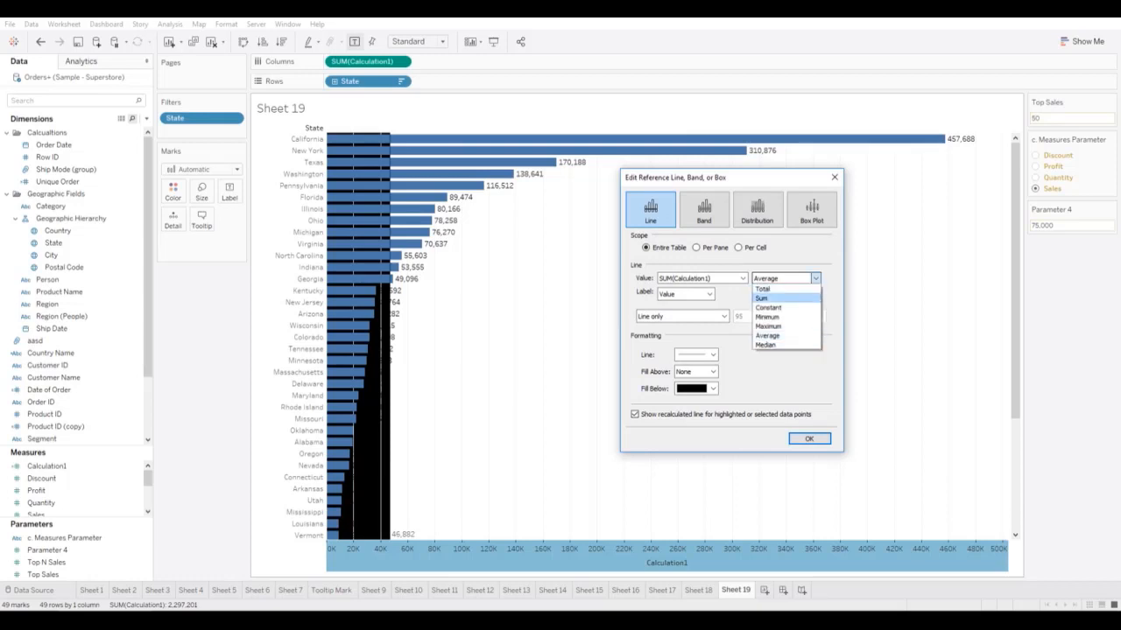
{"action": "left_click", "coordinate": [763, 289]}
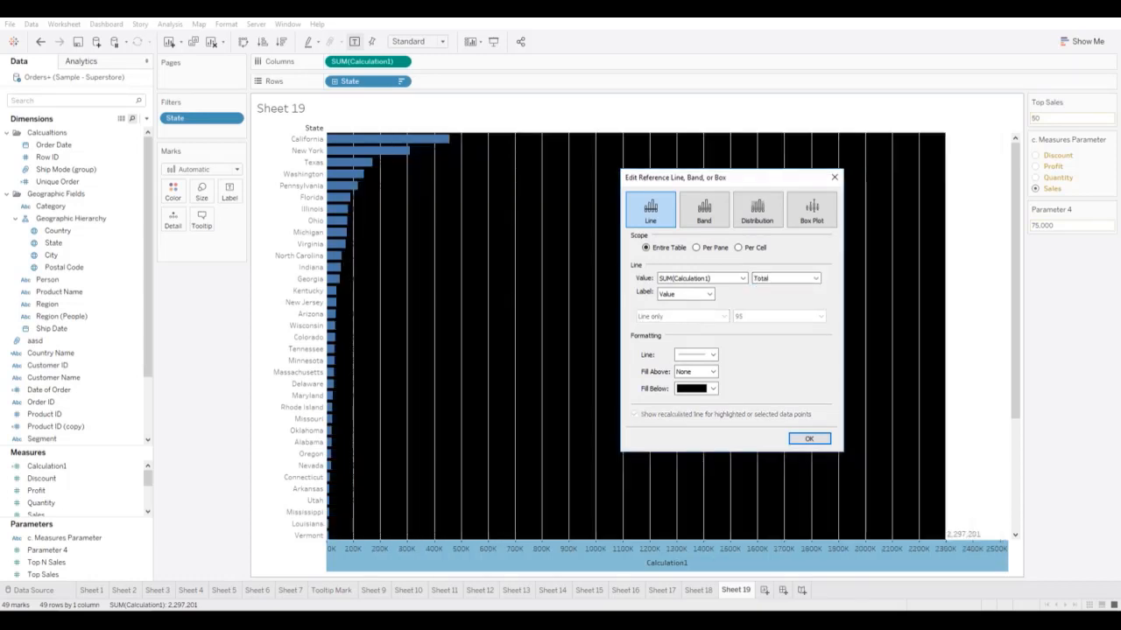
{"action": "left_click", "coordinate": [785, 277]}
{"action": "left_click", "coordinate": [763, 301]}
{"action": "left_click", "coordinate": [785, 278]}
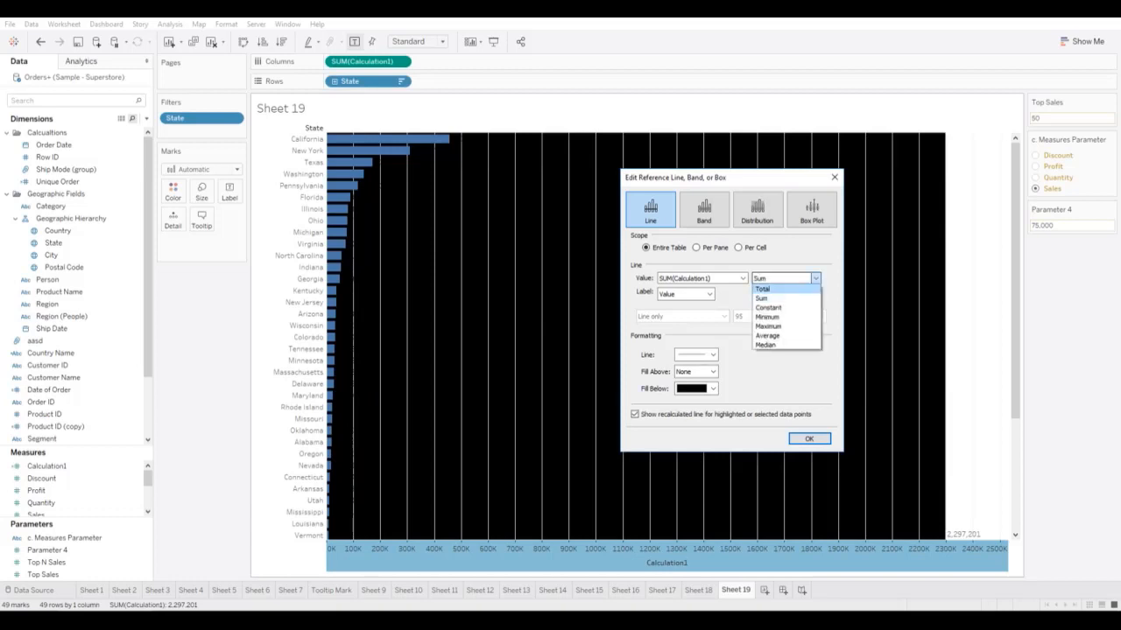
{"action": "left_click", "coordinate": [763, 312]}
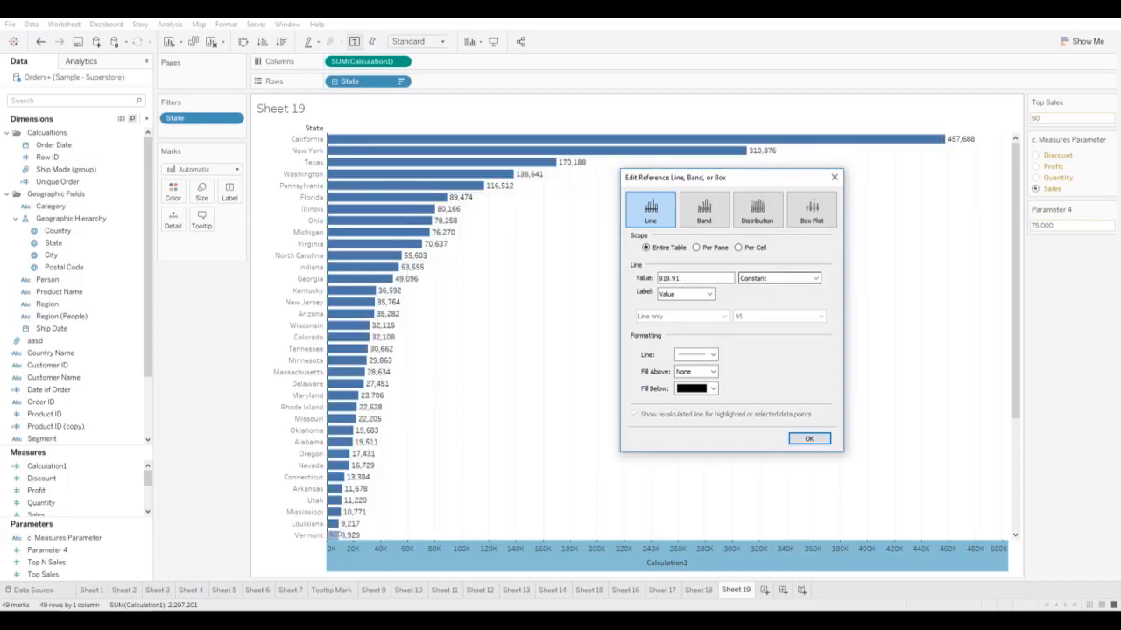
{"action": "left_click", "coordinate": [815, 277]}
{"action": "left_click", "coordinate": [815, 277]}
{"action": "left_click", "coordinate": [815, 278]}
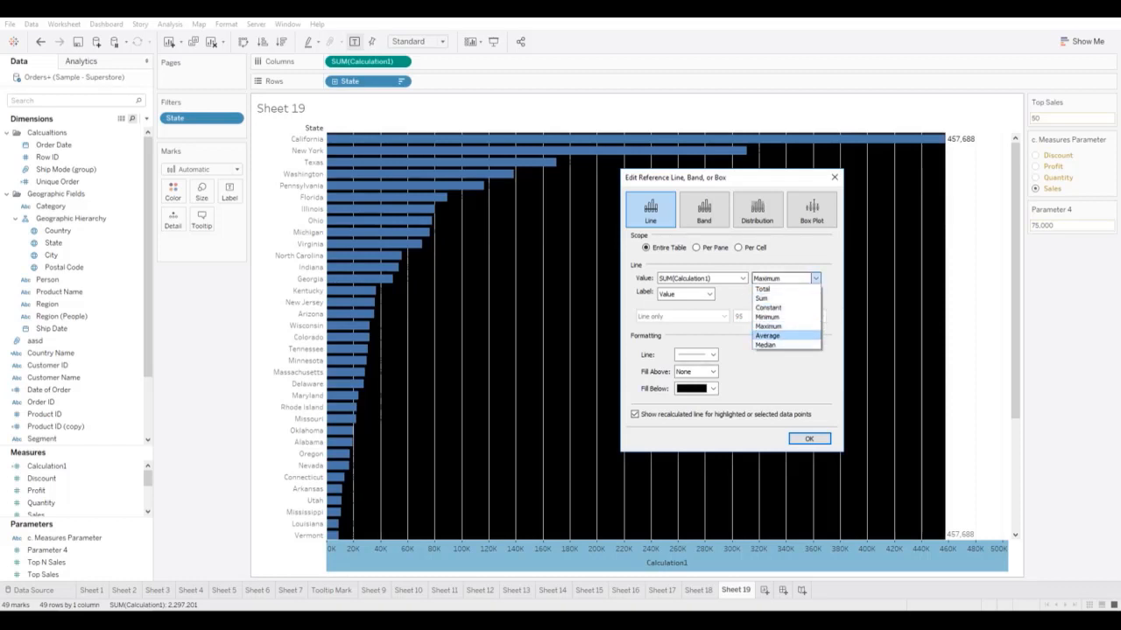
{"action": "left_click", "coordinate": [767, 336]}
Step: Base the reference line's value on Parameter 4 and apply the change
{"action": "left_click", "coordinate": [742, 277]}
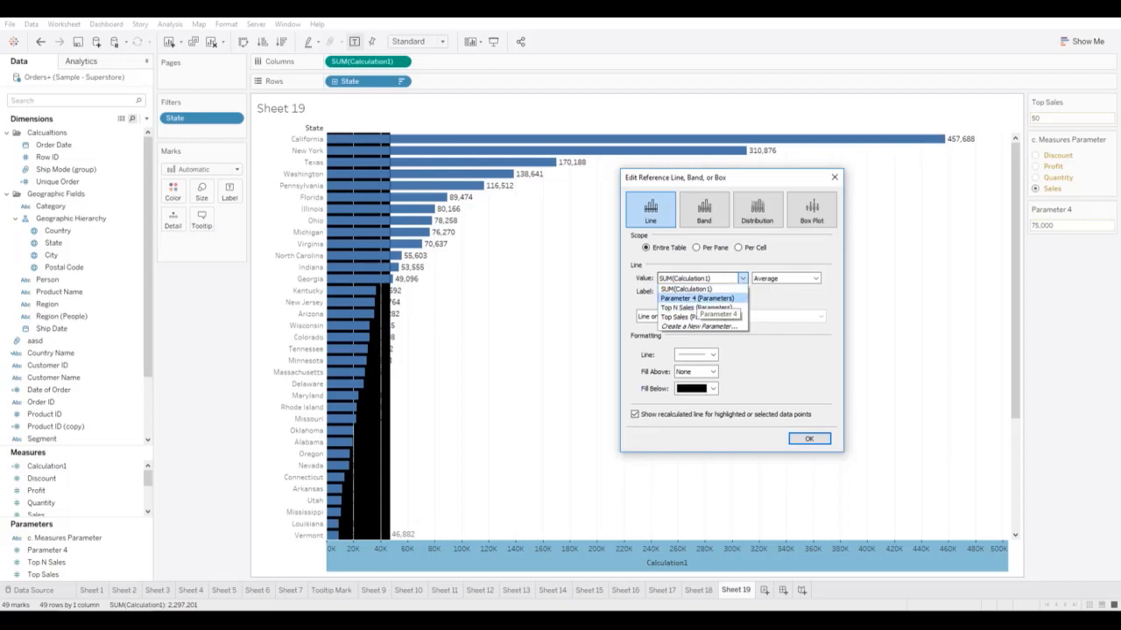
{"action": "left_click", "coordinate": [697, 299]}
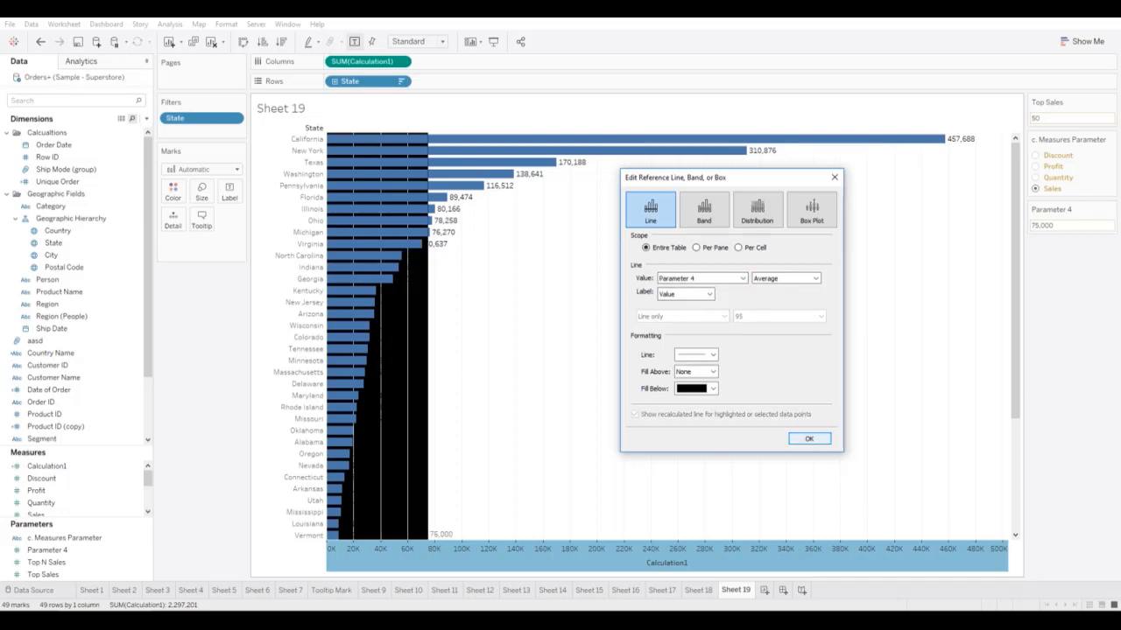
{"action": "left_click", "coordinate": [809, 438]}
Step: Set Parameter 4 to 85000 and then to 900000 to test the reference line
{"action": "left_click", "coordinate": [1068, 226]}
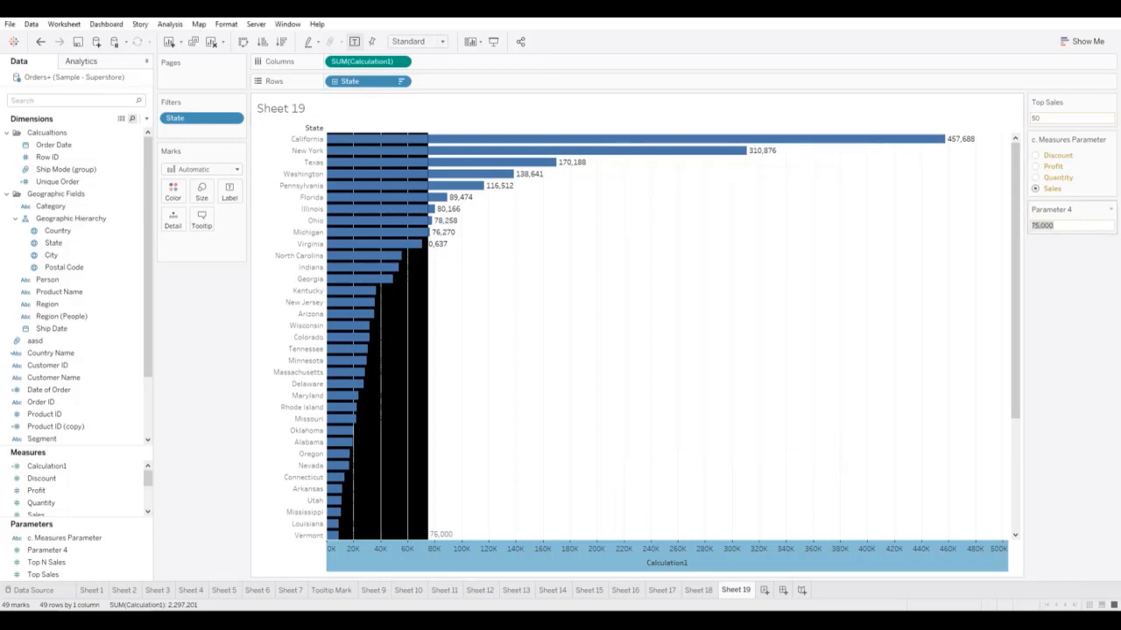
{"action": "type", "text": "85000"}
{"action": "key", "text": "Return"}
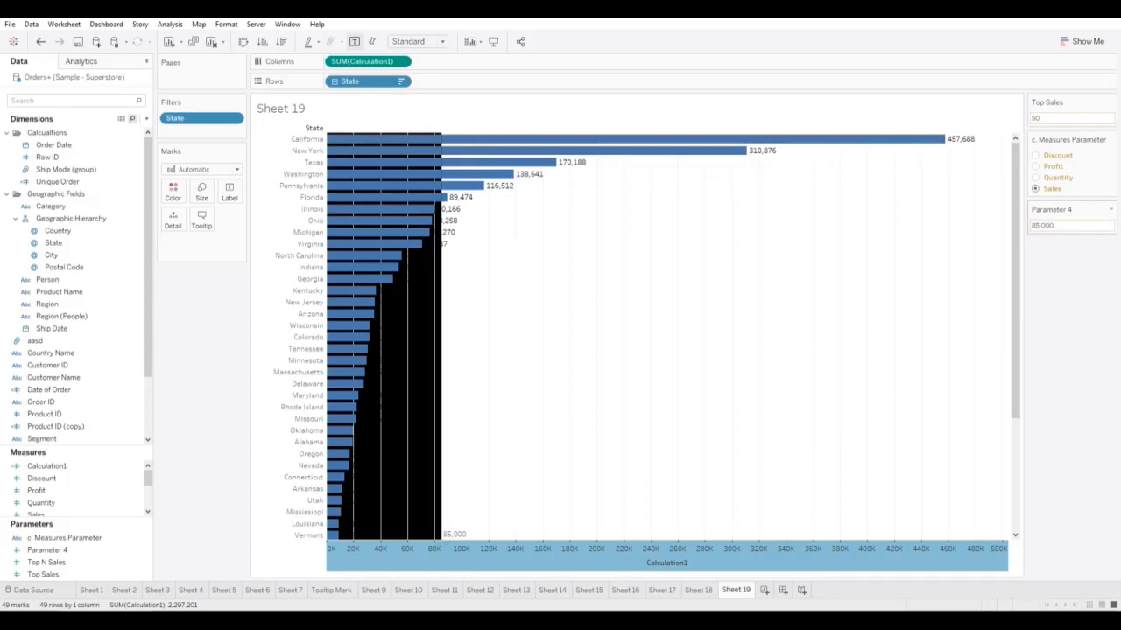
{"action": "double_click", "coordinate": [1049, 226]}
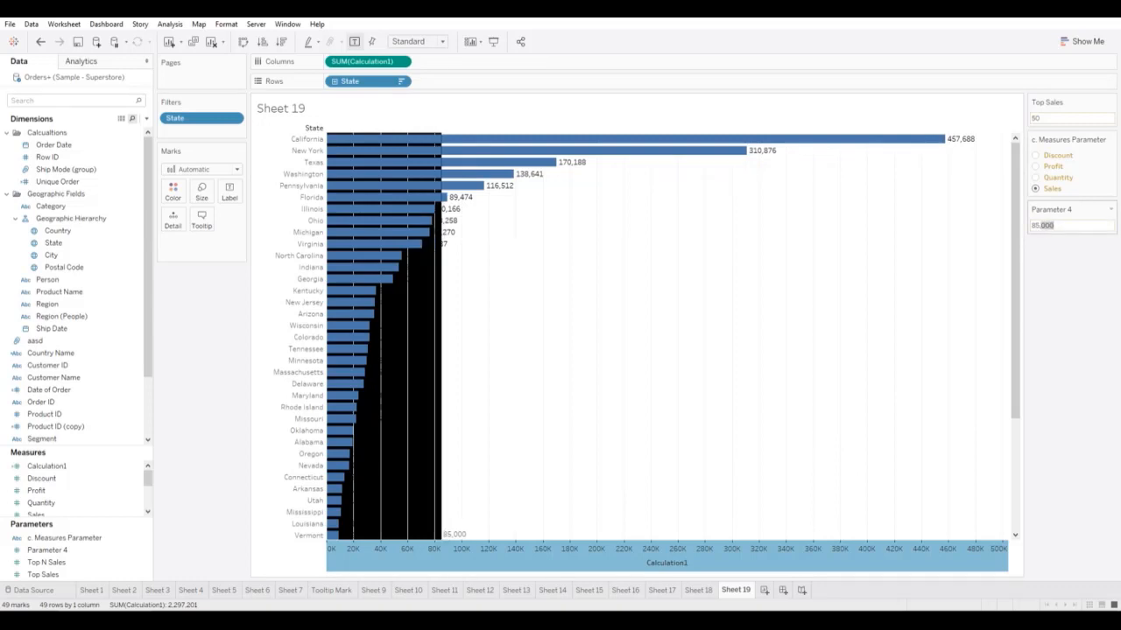
{"action": "double_click", "coordinate": [1049, 226]}
{"action": "triple_click", "coordinate": [1048, 226]}
{"action": "type", "text": "900000"}
{"action": "key", "text": "Return"}
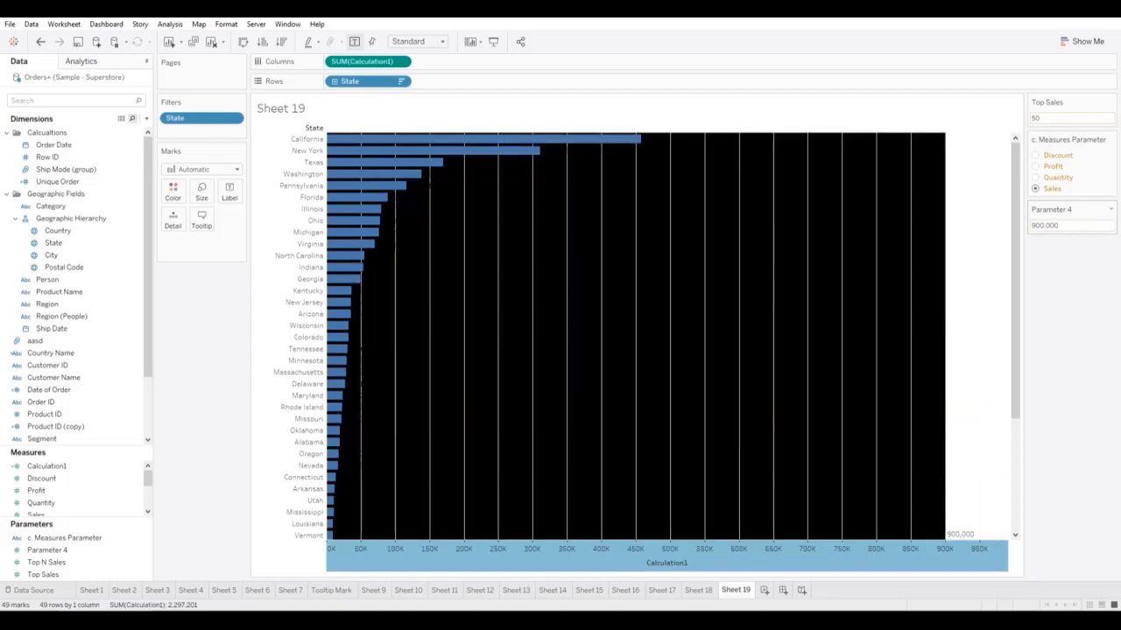
Step: Reduce Parameter 4 to 90000
{"action": "left_click", "coordinate": [1049, 225]}
{"action": "left_click", "coordinate": [1049, 226]}
{"action": "key", "text": "BackSpace"}
{"action": "key", "text": "Return"}
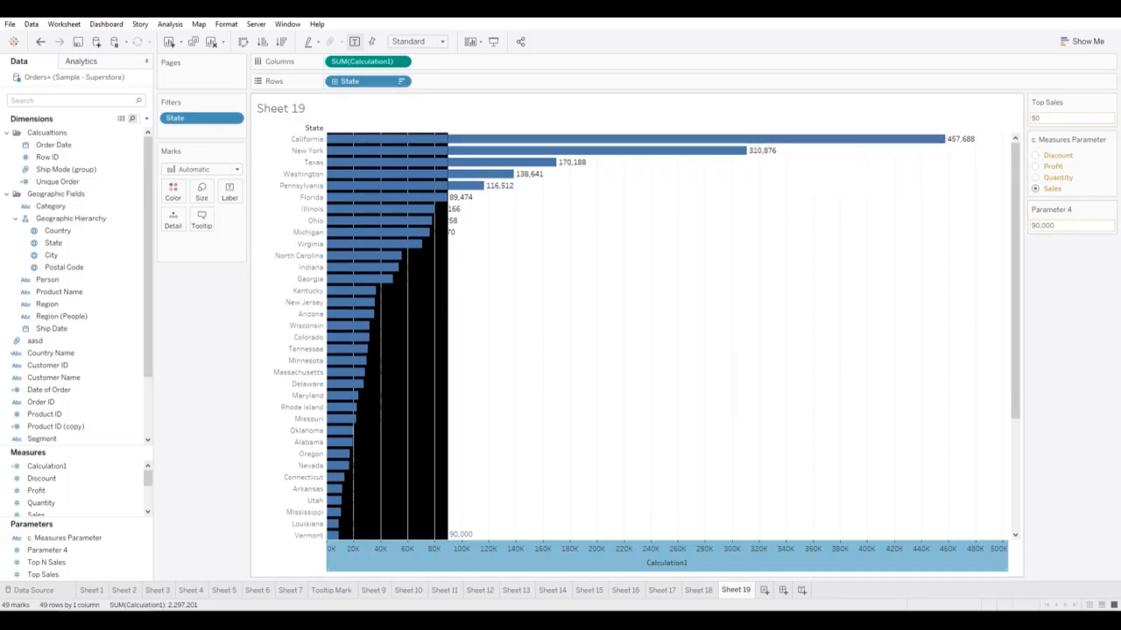
Step: Review the top-N condition of the State filter and close it with its settings kept
{"action": "right_click", "coordinate": [375, 81]}
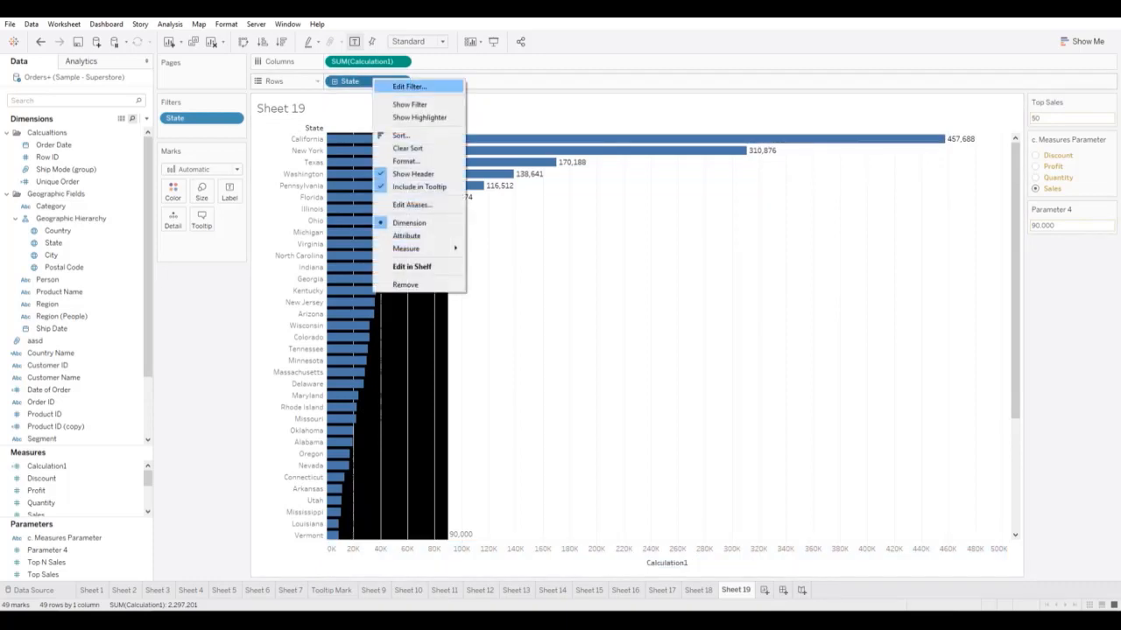
{"action": "left_click", "coordinate": [409, 86]}
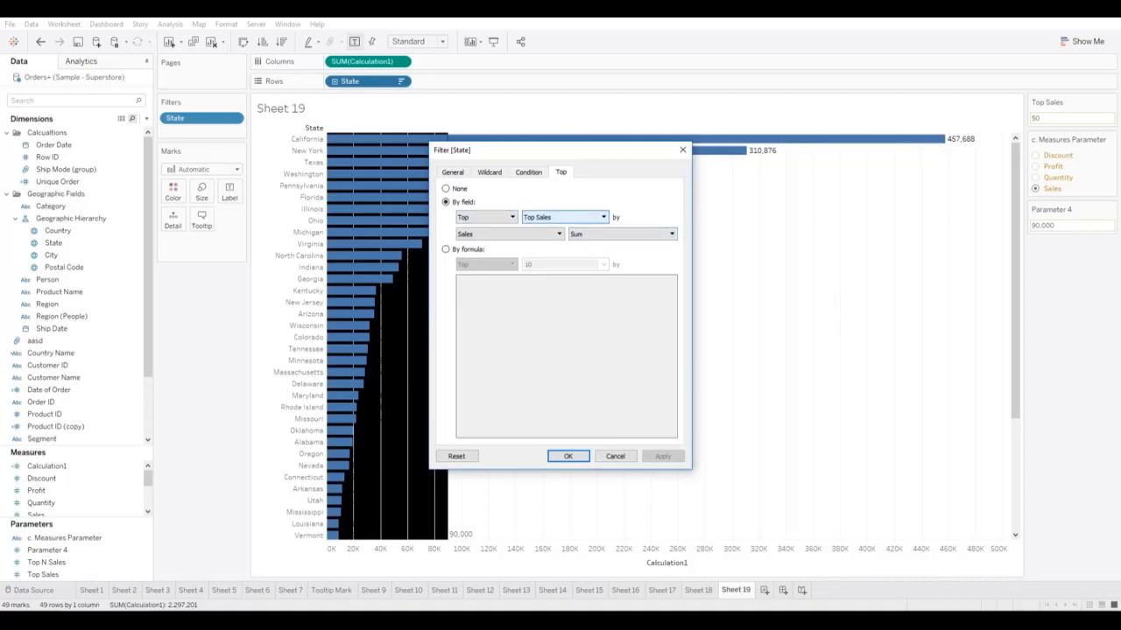
{"action": "left_click", "coordinate": [568, 456]}
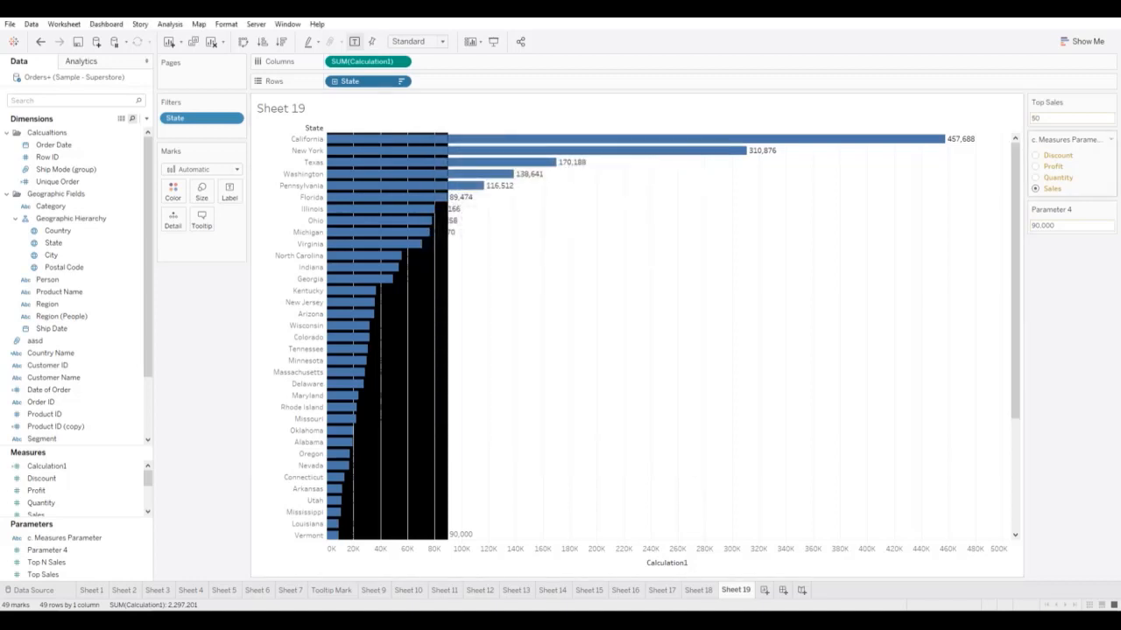
Step: Switch the measures parameter through Discount, Profit and Quantity, and return it to Sales
{"action": "left_click", "coordinate": [1035, 156]}
{"action": "left_click", "coordinate": [1036, 166]}
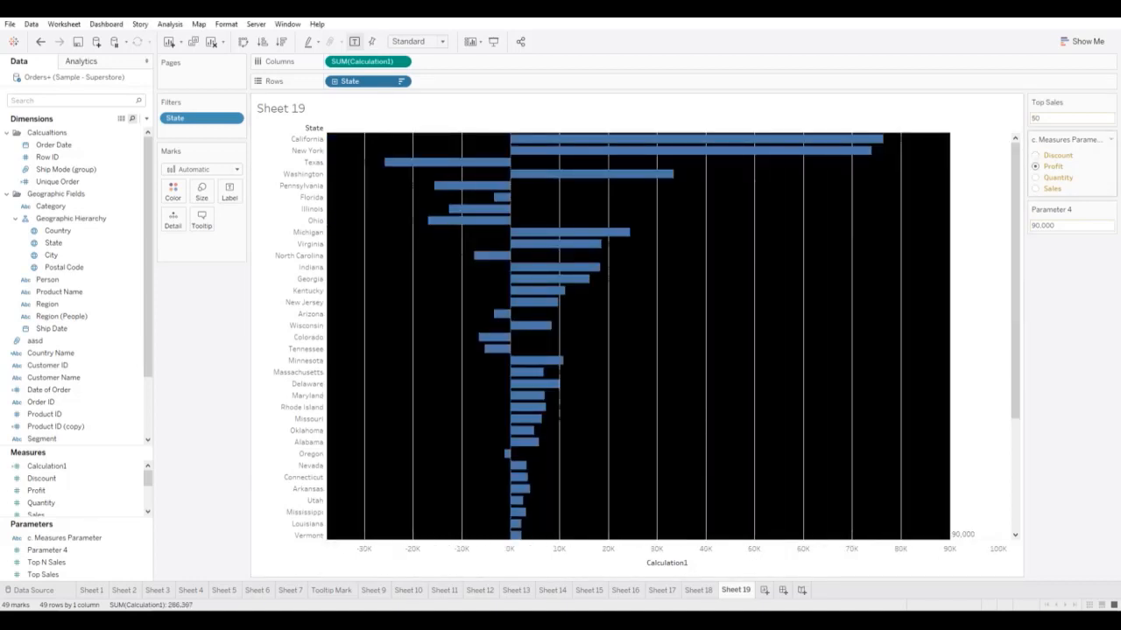
{"action": "left_click", "coordinate": [1036, 178]}
{"action": "left_click", "coordinate": [1035, 189]}
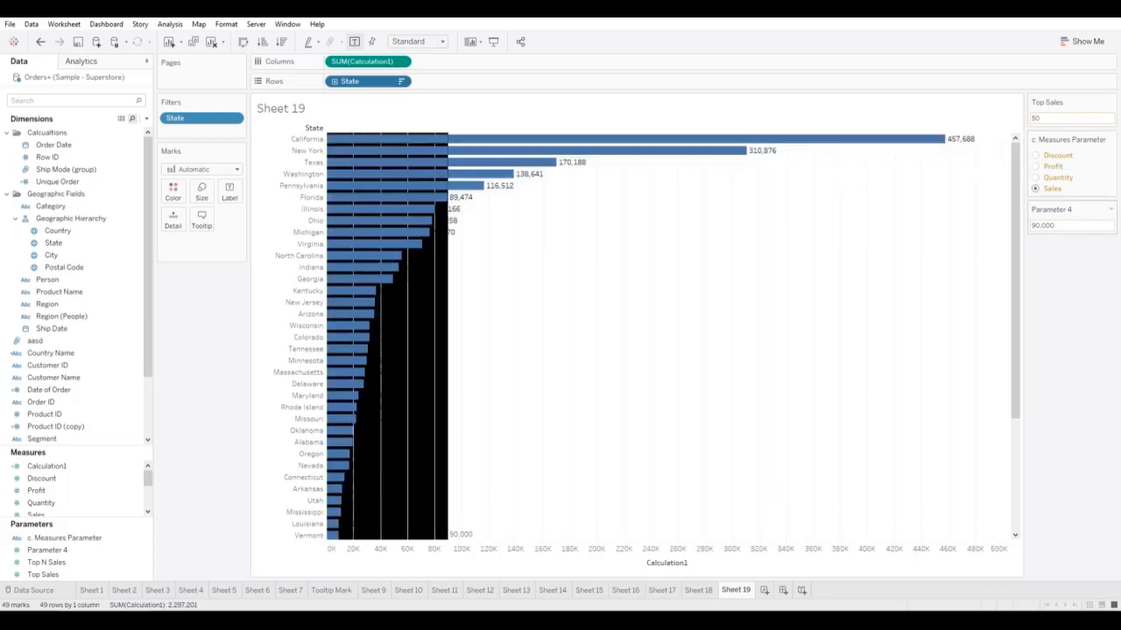
Step: Set Parameter 4 to 40000 to move the reference line
{"action": "left_click_drag", "start_coordinate": [1056, 226], "coordinate": [1030, 226]}
{"action": "type", "text": "40000"}
{"action": "key", "text": "Return"}
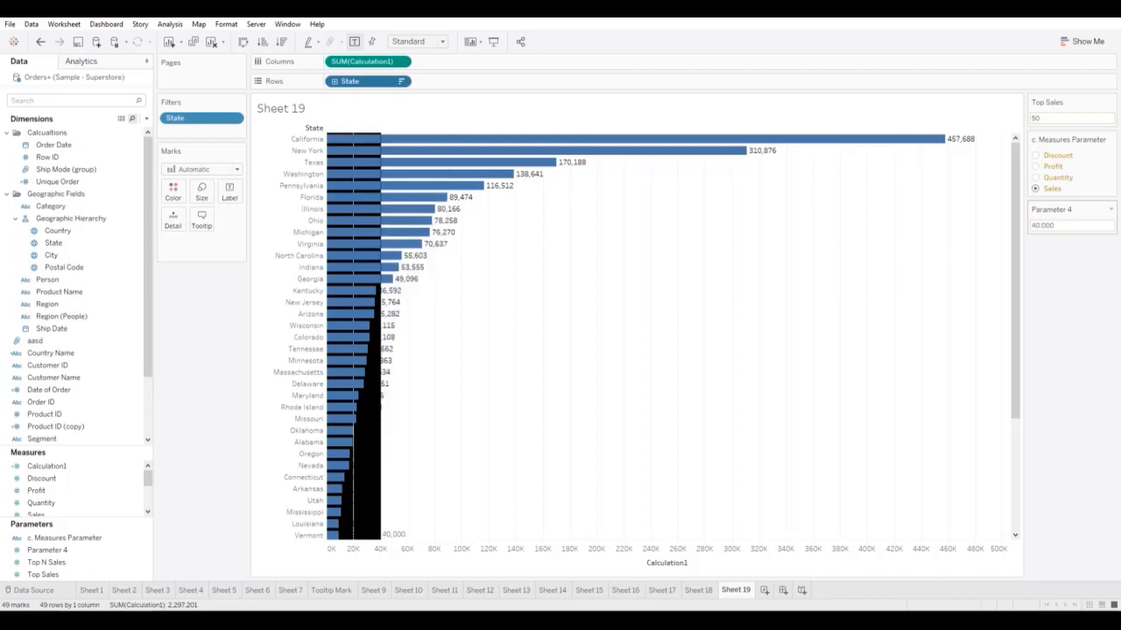